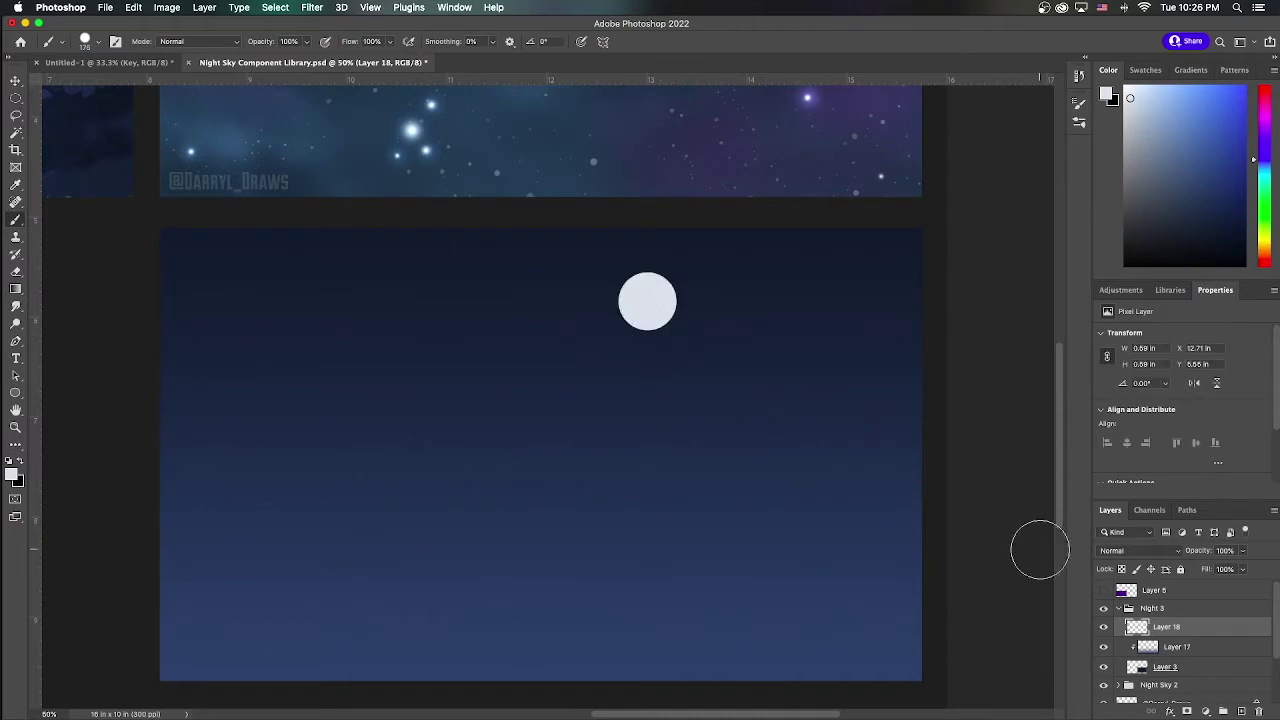
Rename the moon's layer as Moon and clip the new layer above it to the sky shape
{"action": "double_click", "coordinate": [1166, 646]}
{"action": "type", "text": "Moon"}
{"action": "key", "text": "Return"}
{"action": "left_click", "coordinate": [1177, 626]}
{"action": "key", "text": "super+alt+g"}
Paint faint blue haze across the lower and middle sky with a textured cloud brush
{"action": "right_click", "coordinate": [147, 118]}
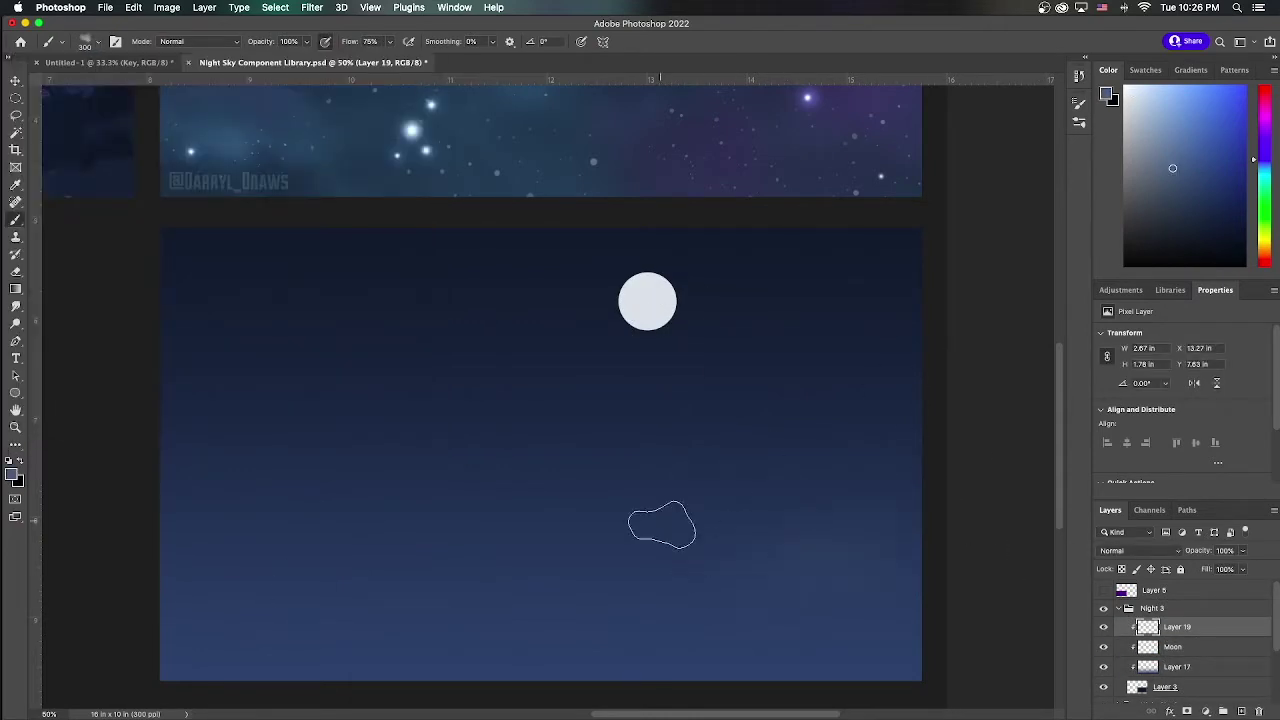
{"action": "left_click_drag", "start_coordinate": [400, 580], "coordinate": [249, 391]}
{"action": "left_click_drag", "start_coordinate": [700, 480], "coordinate": [880, 350]}
Add a new layer and paint a muted purple-blue cloud in the sky's lower-right area with another textured brush
{"action": "left_click", "coordinate": [1242, 711]}
{"action": "left_click", "coordinate": [1162, 192]}
{"action": "left_click", "coordinate": [98, 42]}
{"action": "double_click", "coordinate": [357, 338]}
{"action": "left_click_drag", "start_coordinate": [860, 560], "coordinate": [920, 500]}
Sample a cloud colour and paint a smaller cloud on the sky's right edge with a reduced brush
{"action": "scroll", "coordinate": [880, 600], "scroll_direction": "down", "scroll_amount": 3}
{"action": "scroll", "coordinate": [880, 600], "scroll_direction": "right", "scroll_amount": 3}
{"action": "left_click", "coordinate": [749, 434], "text": "alt"}
{"action": "key", "text": "bracketleft"}
{"action": "key", "text": "bracketleft"}
{"action": "key", "text": "bracketleft"}
{"action": "left_click_drag", "start_coordinate": [820, 245], "coordinate": [766, 306]}
Enlarge the brush and paint a large muted cloud in the sky's upper-left corner
{"action": "key", "text": "bracketright"}
{"action": "key", "text": "bracketright"}
{"action": "key", "text": "bracketright"}
{"action": "key", "text": "bracketright"}
{"action": "mouse_move", "coordinate": [85, 320]}
{"action": "left_mouse_down"}
{"action": "mouse_move", "coordinate": [154, 209]}
{"action": "mouse_move", "coordinate": [106, 243]}
{"action": "mouse_move", "coordinate": [95, 185]}
{"action": "left_mouse_up"}
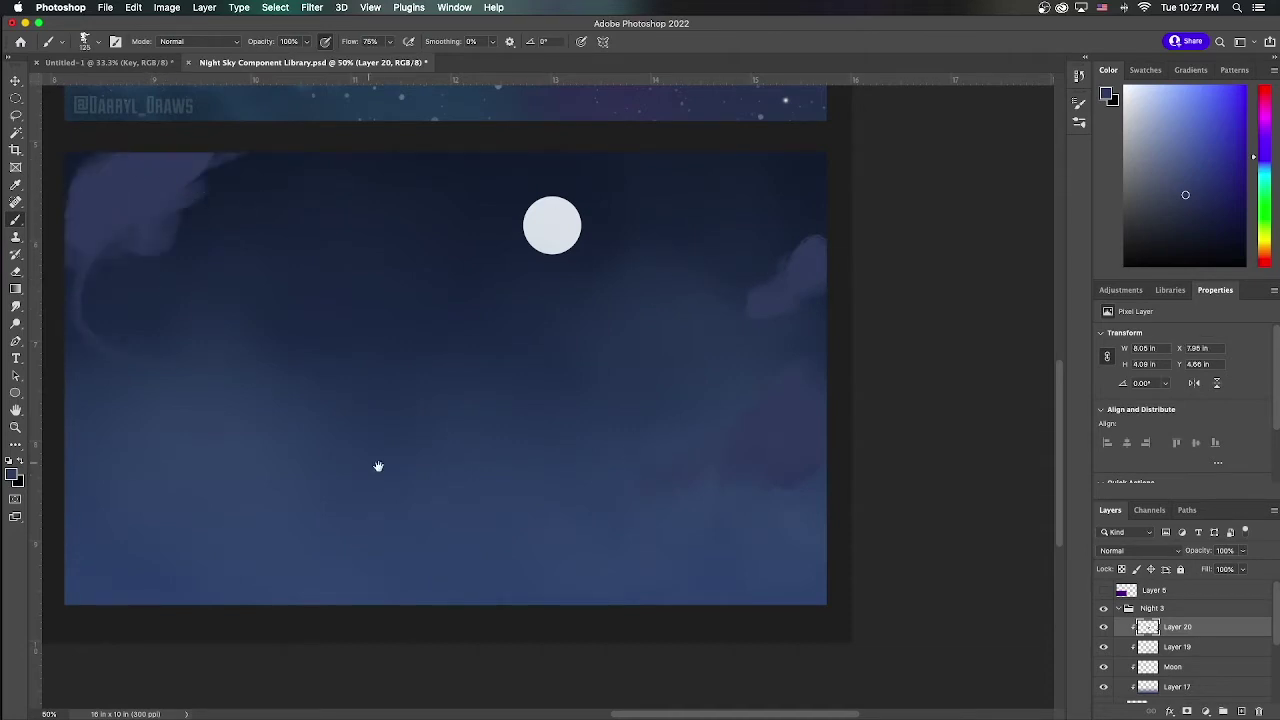
Paint dark clouds along the lower corners, the upper-right corner and small drifting clouds across the middle of the sky
{"action": "scroll", "coordinate": [457, 443], "scroll_direction": "left", "scroll_amount": 3}
{"action": "scroll", "coordinate": [457, 443], "scroll_direction": "up", "scroll_amount": 1}
{"action": "mouse_move", "coordinate": [230, 537]}
{"action": "left_mouse_down"}
{"action": "mouse_move", "coordinate": [210, 592]}
{"action": "mouse_move", "coordinate": [321, 605]}
{"action": "mouse_move", "coordinate": [769, 500]}
{"action": "mouse_move", "coordinate": [786, 598]}
{"action": "mouse_move", "coordinate": [927, 529]}
{"action": "mouse_move", "coordinate": [855, 635]}
{"action": "mouse_move", "coordinate": [920, 615]}
{"action": "left_mouse_up"}
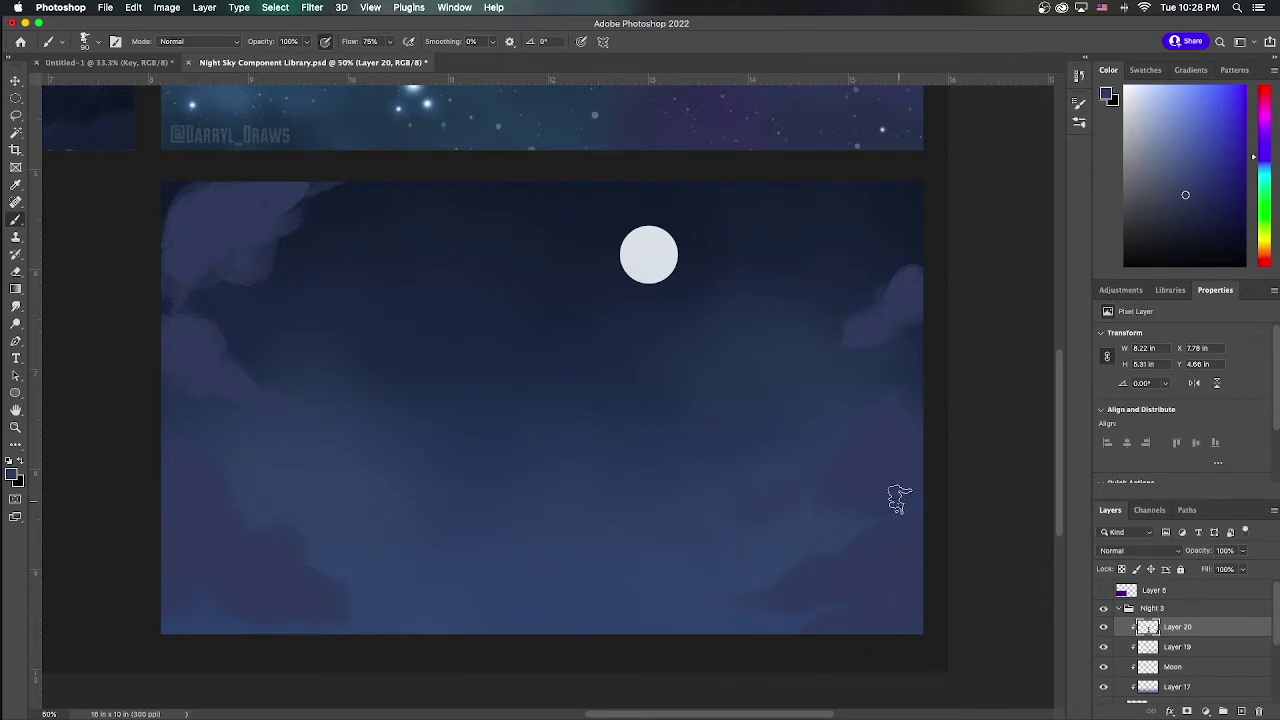
{"action": "mouse_move", "coordinate": [514, 580]}
{"action": "left_mouse_down"}
{"action": "mouse_move", "coordinate": [599, 579]}
{"action": "mouse_move", "coordinate": [485, 581]}
{"action": "mouse_move", "coordinate": [469, 516]}
{"action": "mouse_move", "coordinate": [460, 600]}
{"action": "left_mouse_up"}
{"action": "mouse_move", "coordinate": [857, 200]}
{"action": "left_mouse_down"}
{"action": "mouse_move", "coordinate": [934, 208]}
{"action": "mouse_move", "coordinate": [837, 297]}
{"action": "left_mouse_up"}
{"action": "mouse_move", "coordinate": [422, 482]}
{"action": "left_mouse_down"}
{"action": "mouse_move", "coordinate": [407, 417]}
{"action": "mouse_move", "coordinate": [459, 418]}
{"action": "mouse_move", "coordinate": [484, 448]}
{"action": "mouse_move", "coordinate": [388, 408]}
{"action": "left_mouse_up"}
{"action": "mouse_move", "coordinate": [679, 222]}
{"action": "left_mouse_down"}
{"action": "mouse_move", "coordinate": [720, 244]}
{"action": "mouse_move", "coordinate": [803, 326]}
{"action": "left_mouse_up"}
Lock the cloud layer's transparent pixels and shade the clouds in lighter blue with a large soft round brush
{"action": "left_click", "coordinate": [97, 41]}
{"action": "double_click", "coordinate": [361, 213]}
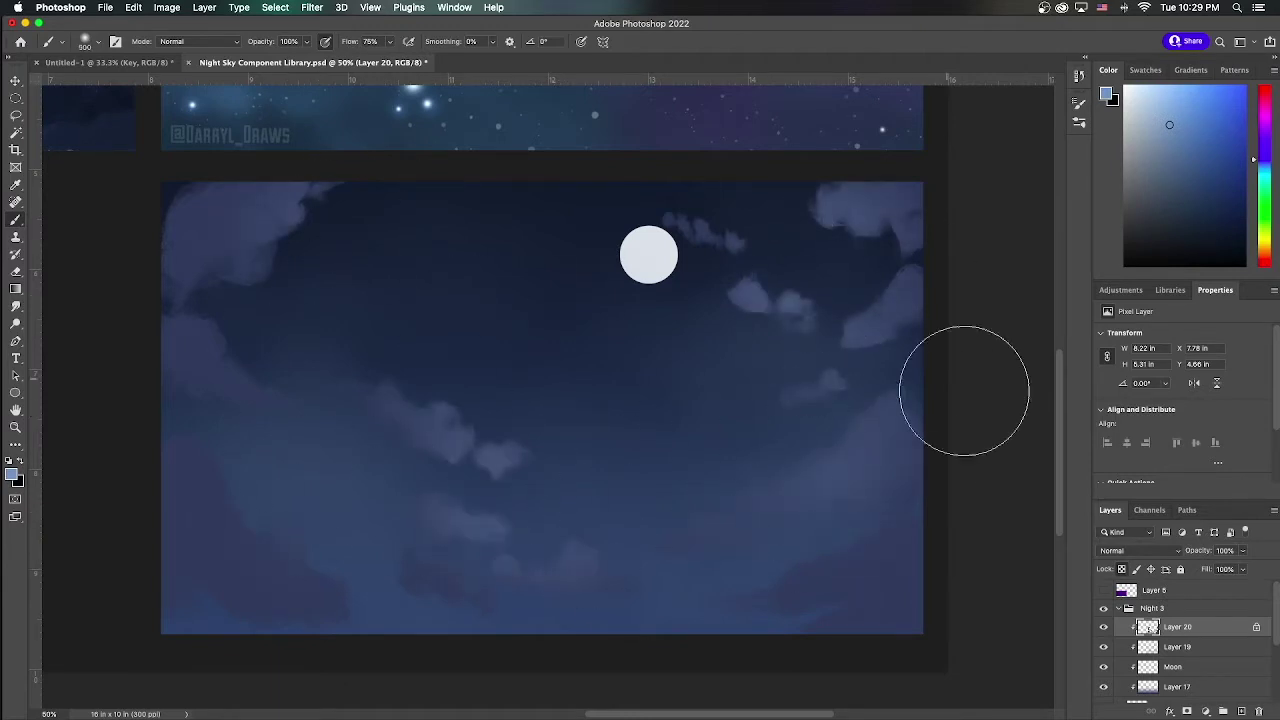
{"action": "left_click_drag", "start_coordinate": [960, 391], "coordinate": [833, 478]}
{"action": "left_click", "coordinate": [806, 628], "text": "alt"}
Add another clipped layer and paint puffy edges on the right-edge cloud with a round brush of about 20 px
{"action": "key", "text": "super+shift+alt+n"}
{"action": "key", "text": "shift+0"}
{"action": "key", "text": "super+equal"}
{"action": "key", "text": "bracketleft"}
{"action": "key", "text": "bracketleft"}
{"action": "key", "text": "bracketleft"}
{"action": "key", "text": "bracketleft"}
{"action": "key", "text": "bracketleft"}
{"action": "key", "text": "bracketleft"}
{"action": "key", "text": "bracketleft"}
{"action": "key", "text": "bracketleft"}
{"action": "key", "text": "bracketleft"}
{"action": "key", "text": "bracketleft"}
{"action": "left_click", "coordinate": [704, 398], "text": "alt"}
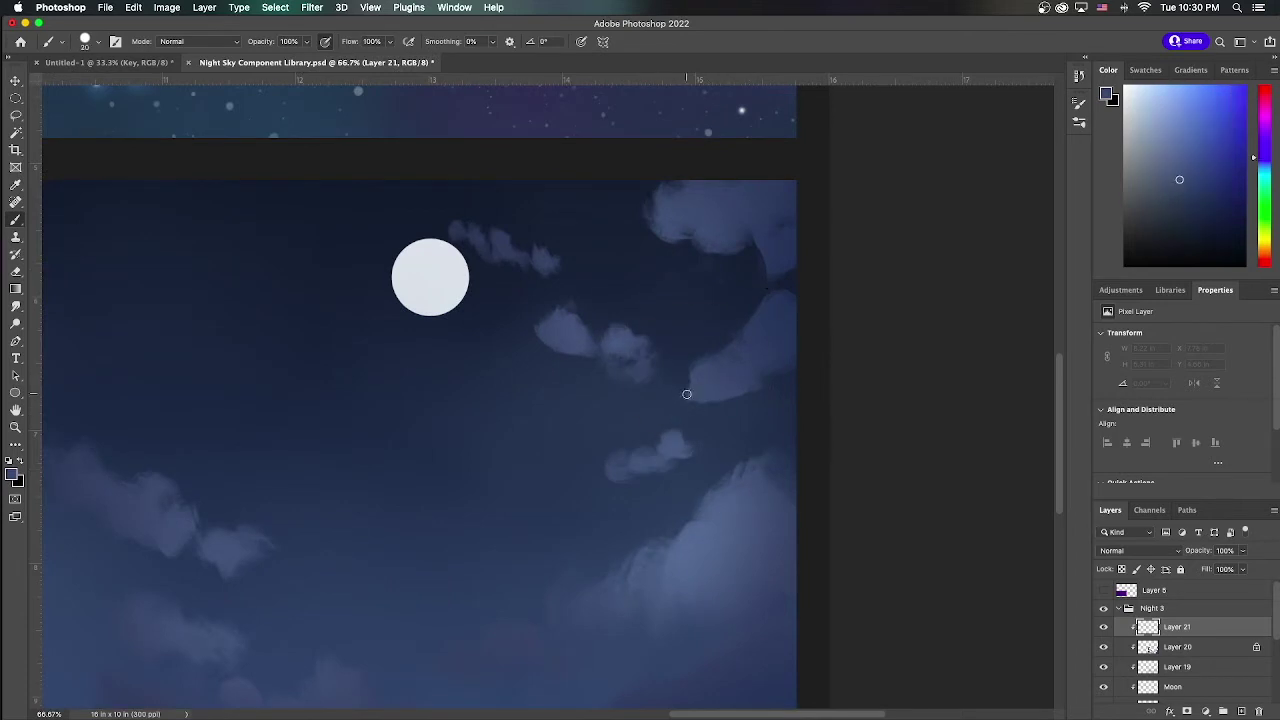
{"action": "mouse_move", "coordinate": [704, 362]}
{"action": "left_mouse_down"}
{"action": "mouse_move", "coordinate": [756, 350]}
{"action": "mouse_move", "coordinate": [782, 296]}
{"action": "left_mouse_up"}
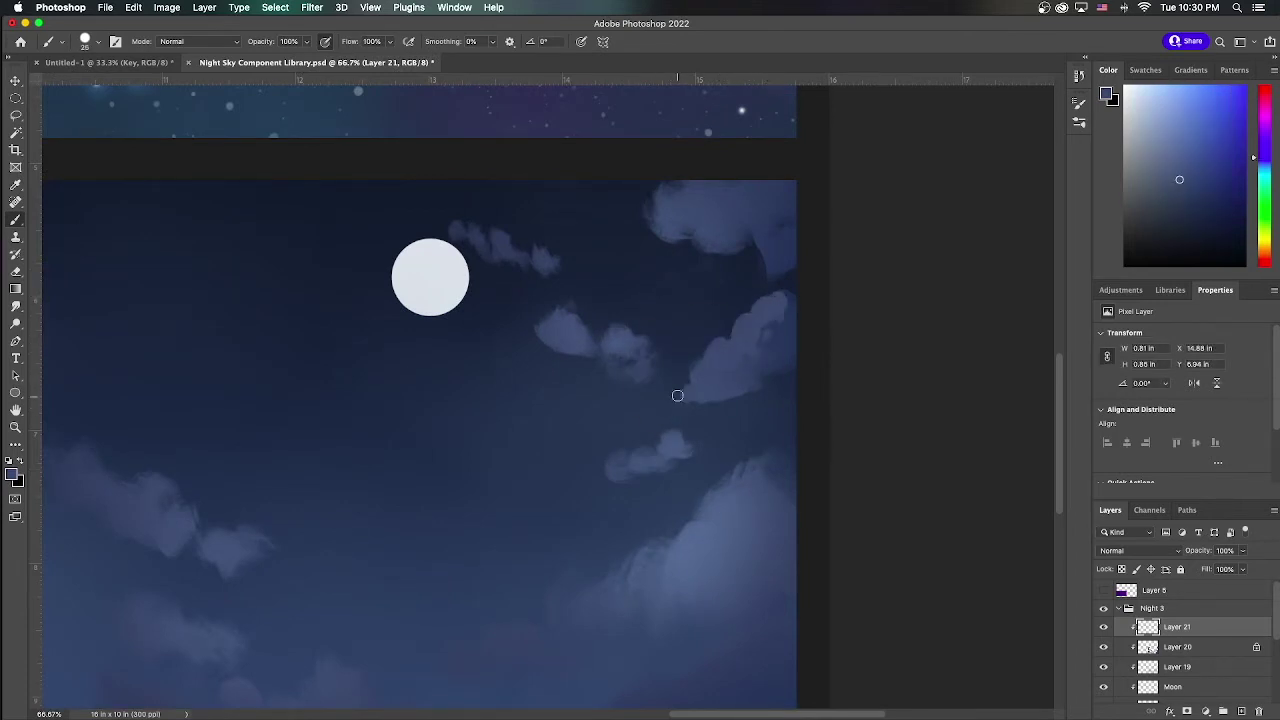
Paint rounded lumps and small broken puffs on the upper-right cloud using colours sampled from it
{"action": "left_click", "coordinate": [735, 227], "text": "alt"}
{"action": "mouse_move", "coordinate": [684, 186]}
{"action": "left_mouse_down"}
{"action": "mouse_move", "coordinate": [684, 217]}
{"action": "mouse_move", "coordinate": [648, 240]}
{"action": "left_mouse_up"}
{"action": "left_click", "coordinate": [715, 184], "text": "alt"}
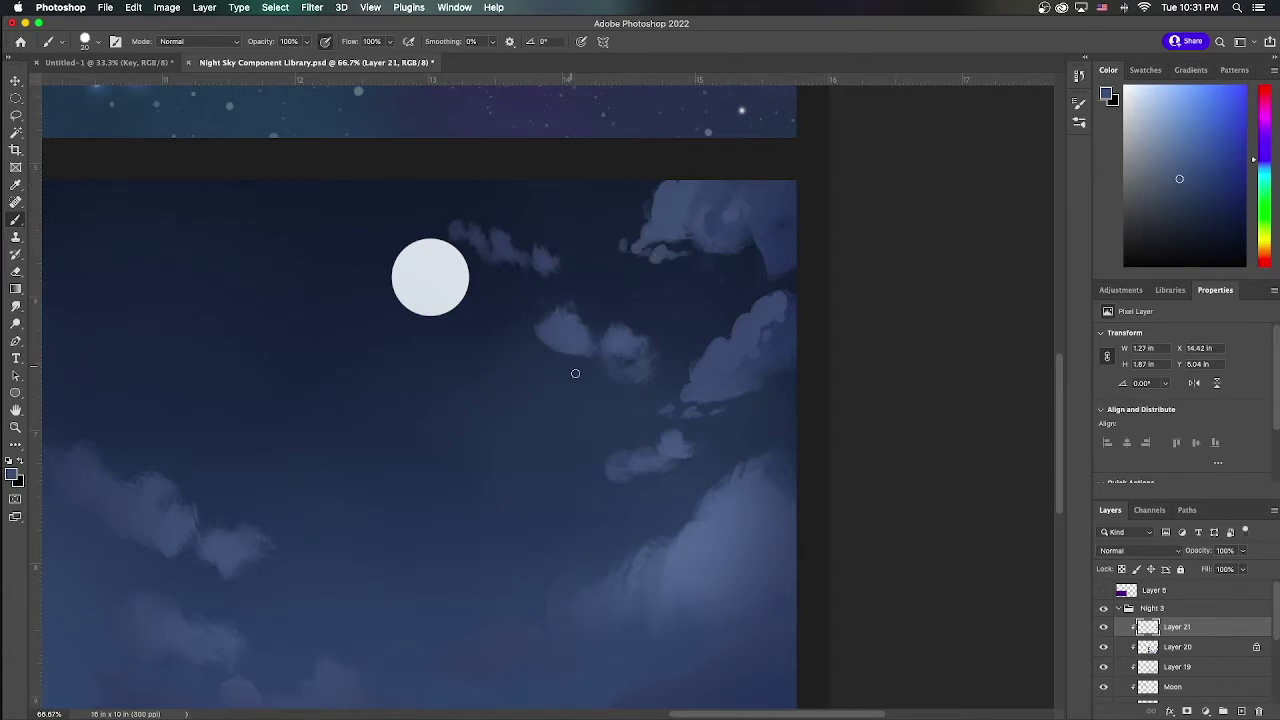
Define the small cloud below and right of the moon with sampled light and shadow colours, and refine nearby cloud edges
{"action": "left_click", "coordinate": [612, 346], "text": "alt"}
{"action": "mouse_move", "coordinate": [588, 334]}
{"action": "left_mouse_down"}
{"action": "mouse_move", "coordinate": [736, 407]}
{"action": "mouse_move", "coordinate": [534, 332]}
{"action": "left_mouse_up"}
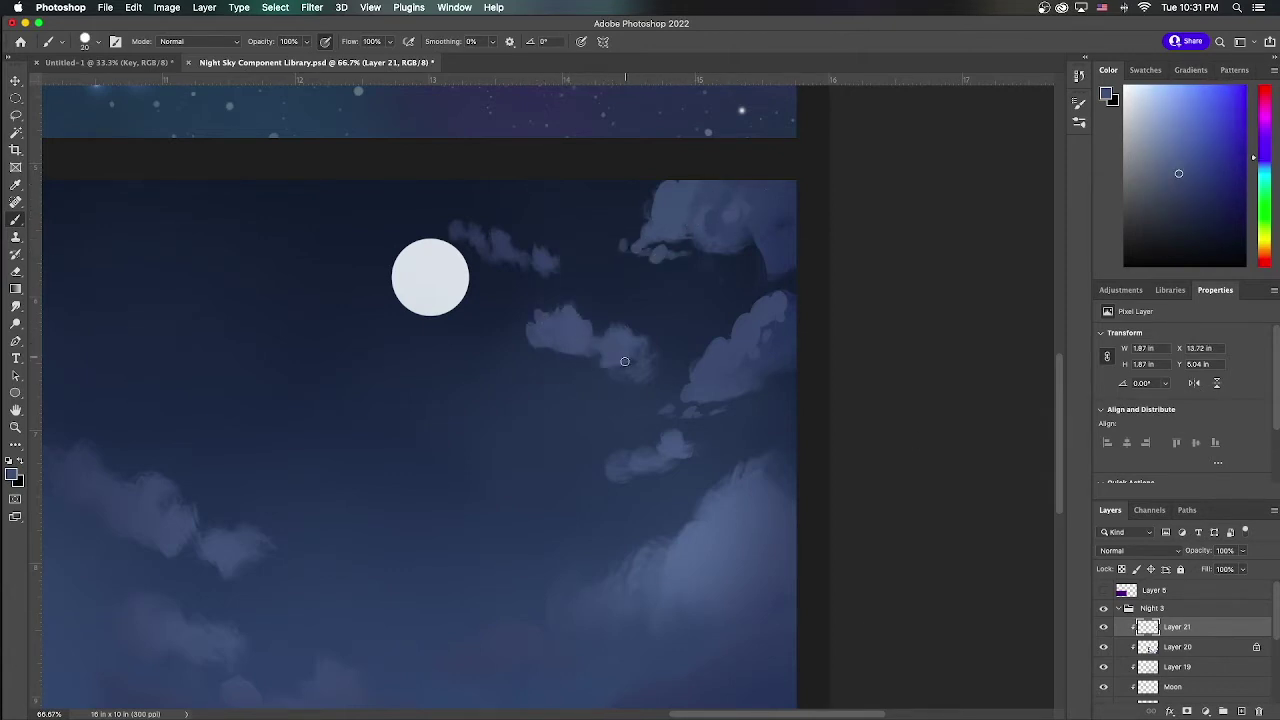
{"action": "left_click", "coordinate": [632, 356], "text": "alt"}
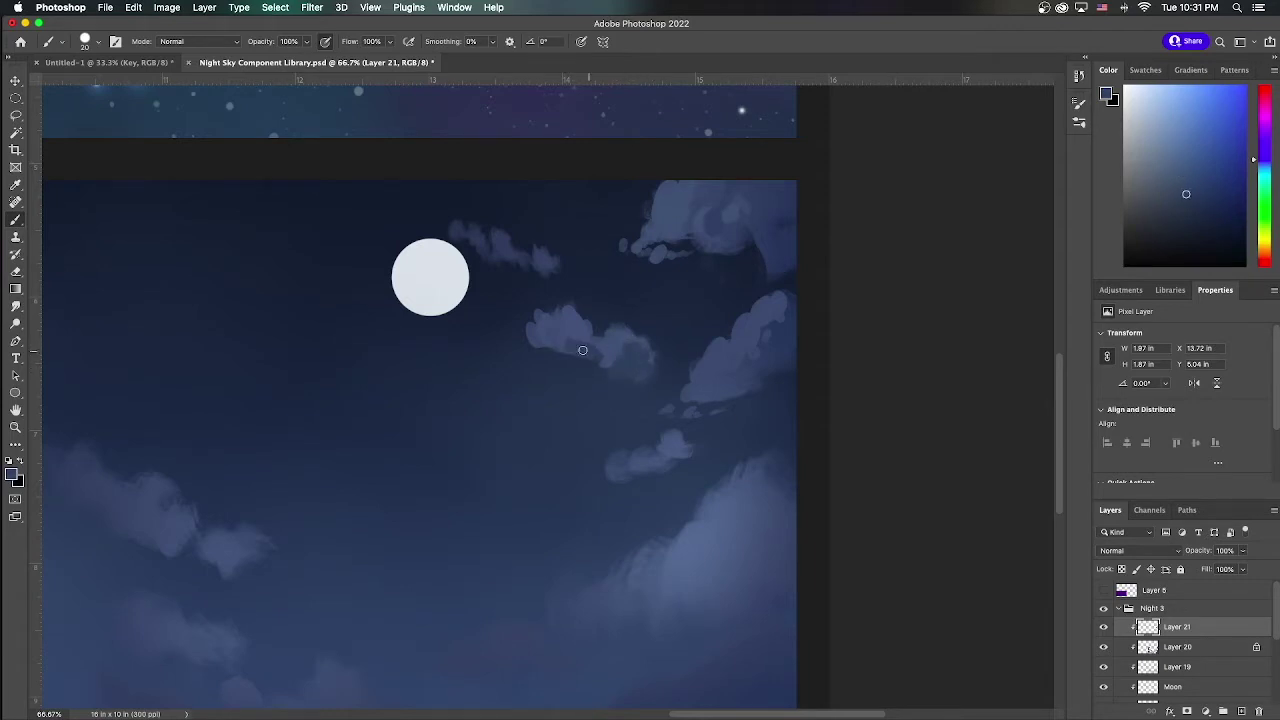
{"action": "left_click", "coordinate": [732, 339], "text": "alt"}
{"action": "left_click", "coordinate": [765, 265], "text": "alt"}
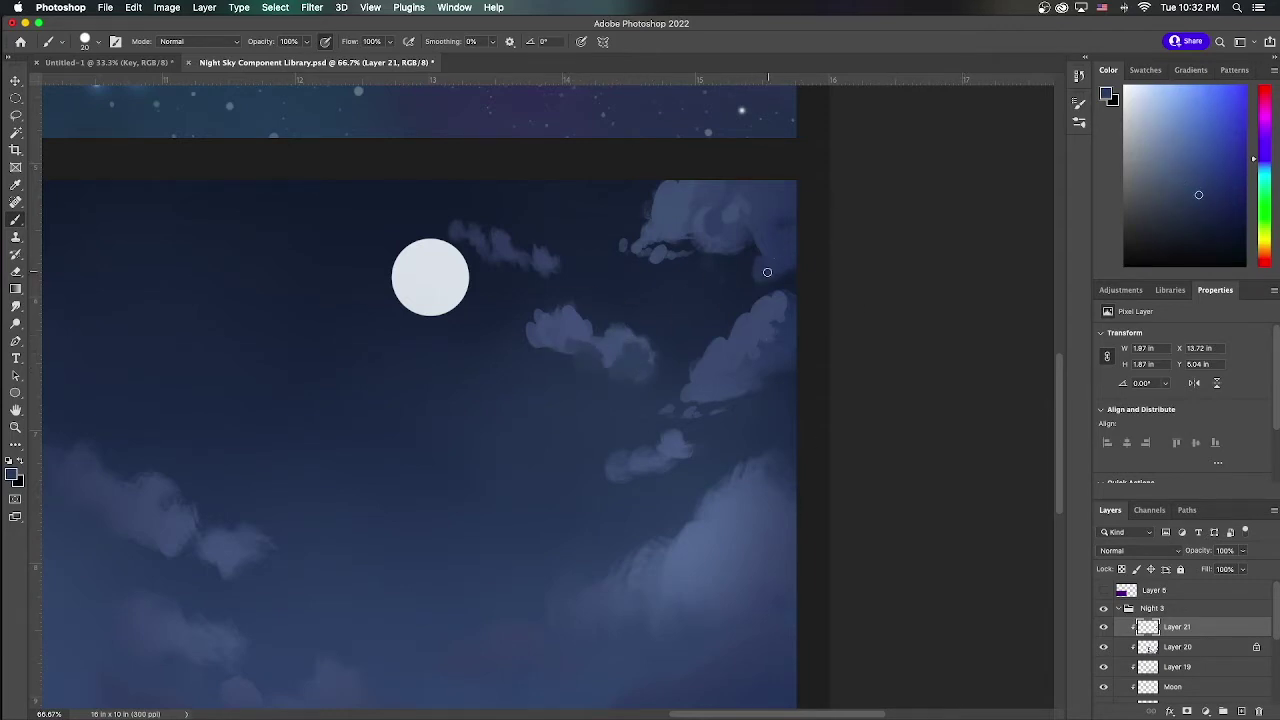
Paint rounded tops and shadow shapes on the large lower-right cloud using sampled blues
{"action": "scroll", "coordinate": [806, 389], "scroll_direction": "down", "scroll_amount": 5}
{"action": "scroll", "coordinate": [806, 389], "scroll_direction": "left", "scroll_amount": 3}
{"action": "mouse_move", "coordinate": [771, 381]}
{"action": "left_mouse_down"}
{"action": "mouse_move", "coordinate": [802, 357]}
{"action": "mouse_move", "coordinate": [845, 359]}
{"action": "mouse_move", "coordinate": [838, 334]}
{"action": "mouse_move", "coordinate": [738, 423]}
{"action": "mouse_move", "coordinate": [837, 393]}
{"action": "left_mouse_up"}
{"action": "left_click", "coordinate": [836, 402], "text": "alt"}
{"action": "left_click", "coordinate": [856, 368], "text": "alt"}
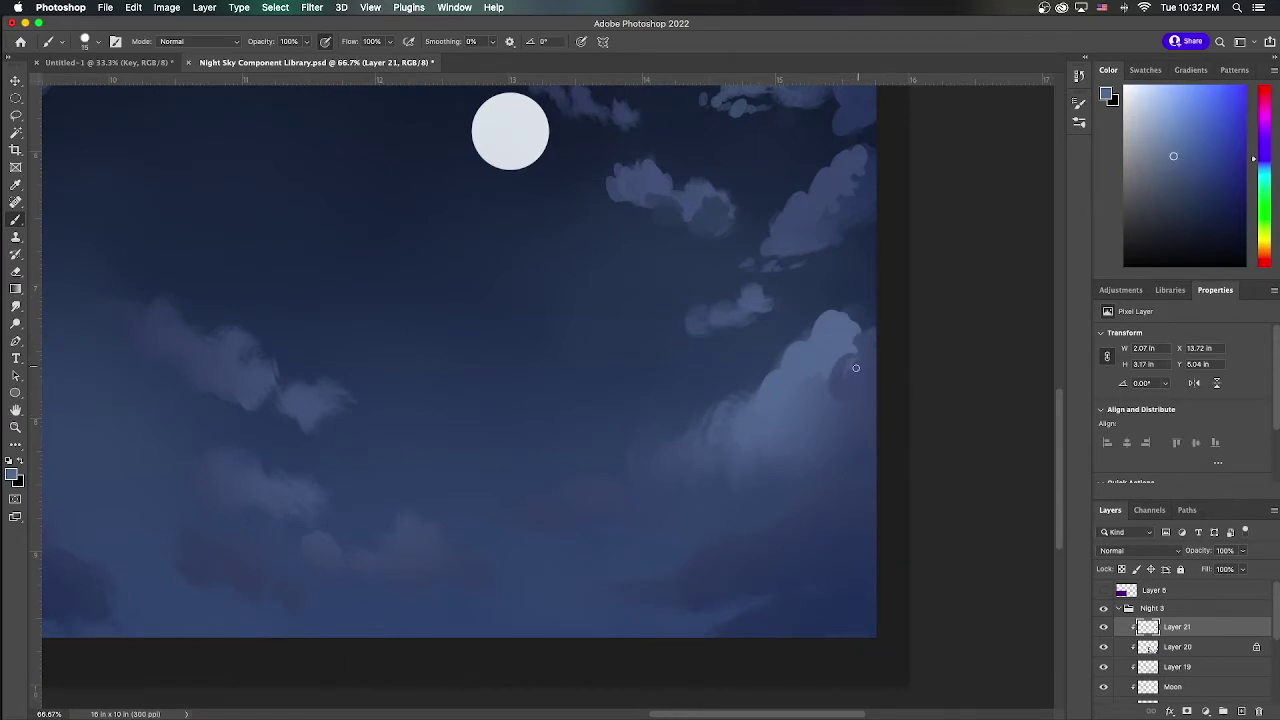
{"action": "left_click_drag", "start_coordinate": [829, 570], "coordinate": [829, 517]}
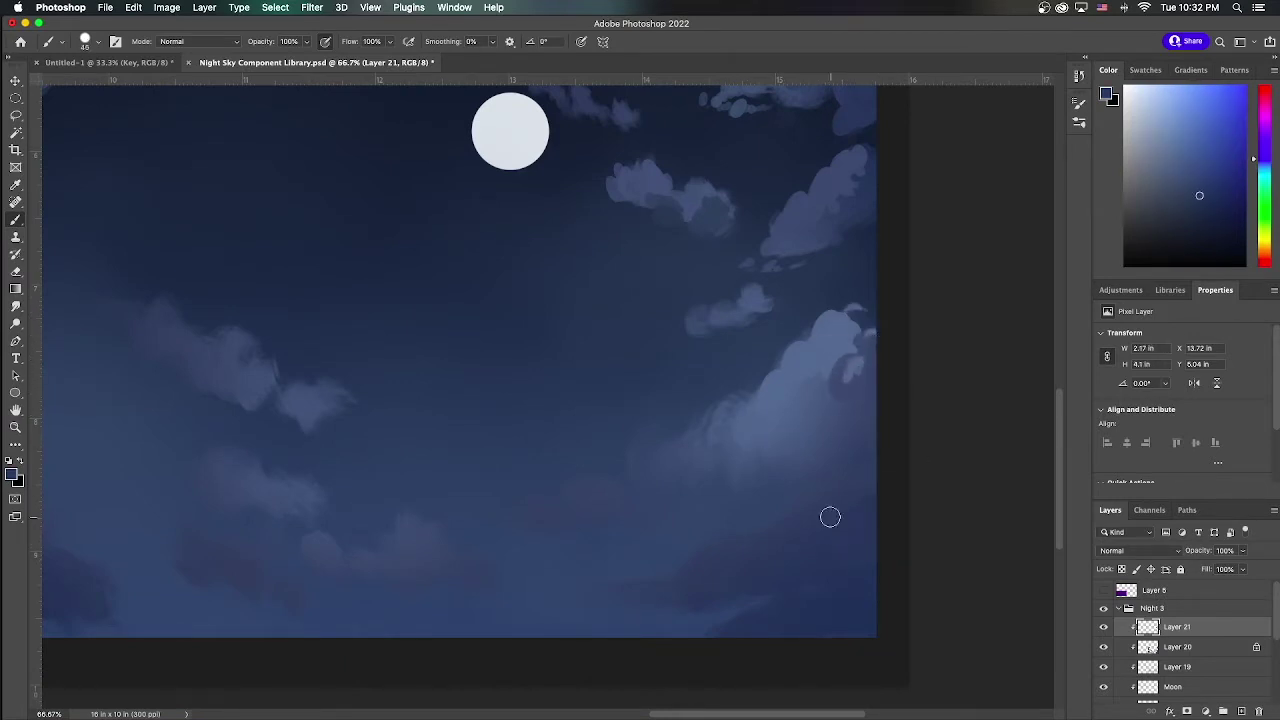
Shape the dark cloud bank in the lower-right corner and touch up the small cloud above with sampled colours
{"action": "left_click", "coordinate": [849, 574], "text": "alt"}
{"action": "scroll", "coordinate": [797, 573], "scroll_direction": "up", "scroll_amount": 2}
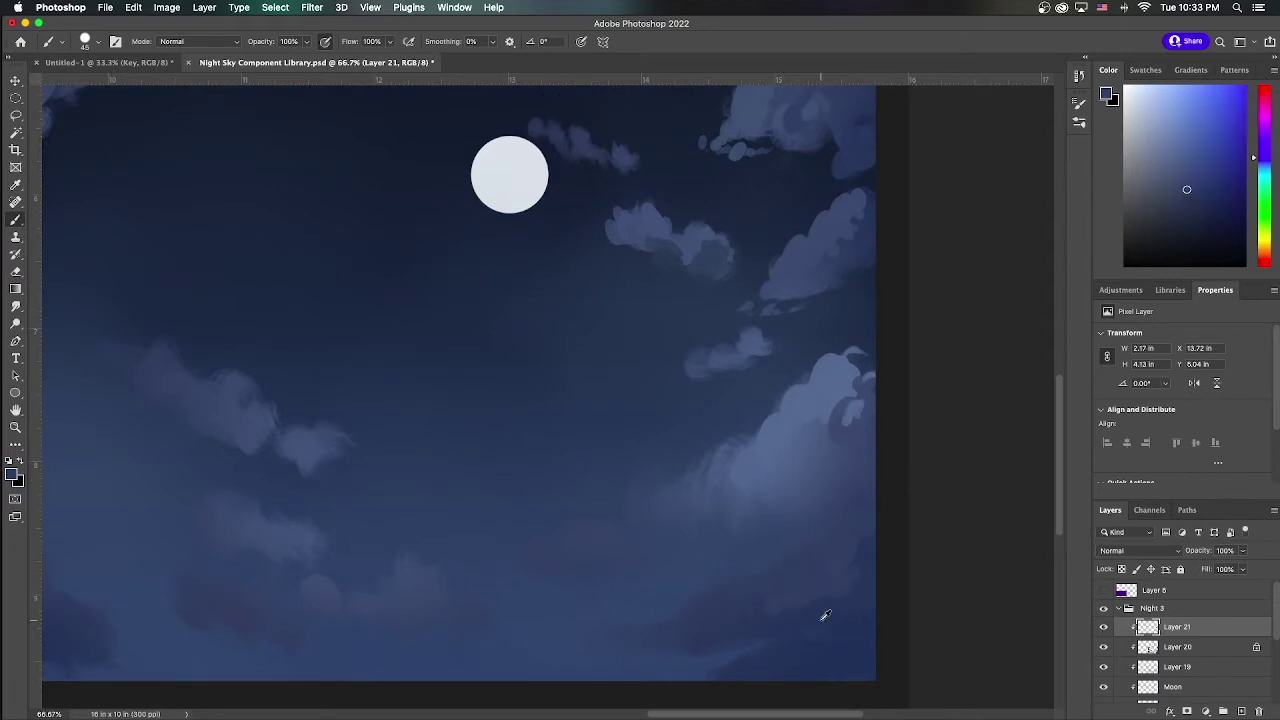
{"action": "left_click_drag", "start_coordinate": [817, 611], "coordinate": [862, 624]}
{"action": "left_click", "coordinate": [869, 629], "text": "alt"}
{"action": "left_click", "coordinate": [846, 432], "text": "alt"}
{"action": "left_click", "coordinate": [765, 342], "text": "alt"}
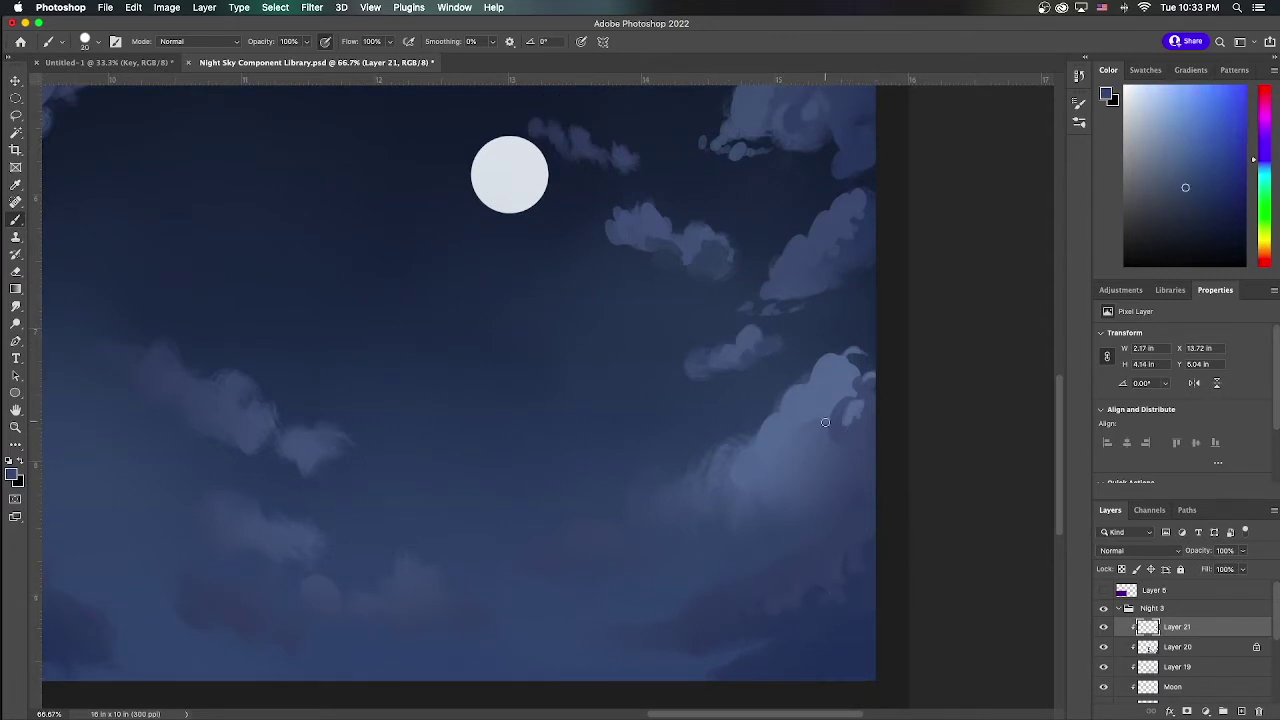
Sample a blue from the right-hand clouds and refine their shading
{"action": "scroll", "coordinate": [825, 422], "scroll_direction": "left", "scroll_amount": 3}
{"action": "scroll", "coordinate": [794, 534], "scroll_direction": "right", "scroll_amount": 5}
{"action": "left_click", "coordinate": [757, 385], "text": "alt"}
{"action": "scroll", "coordinate": [600, 420], "scroll_direction": "left", "scroll_amount": 3}
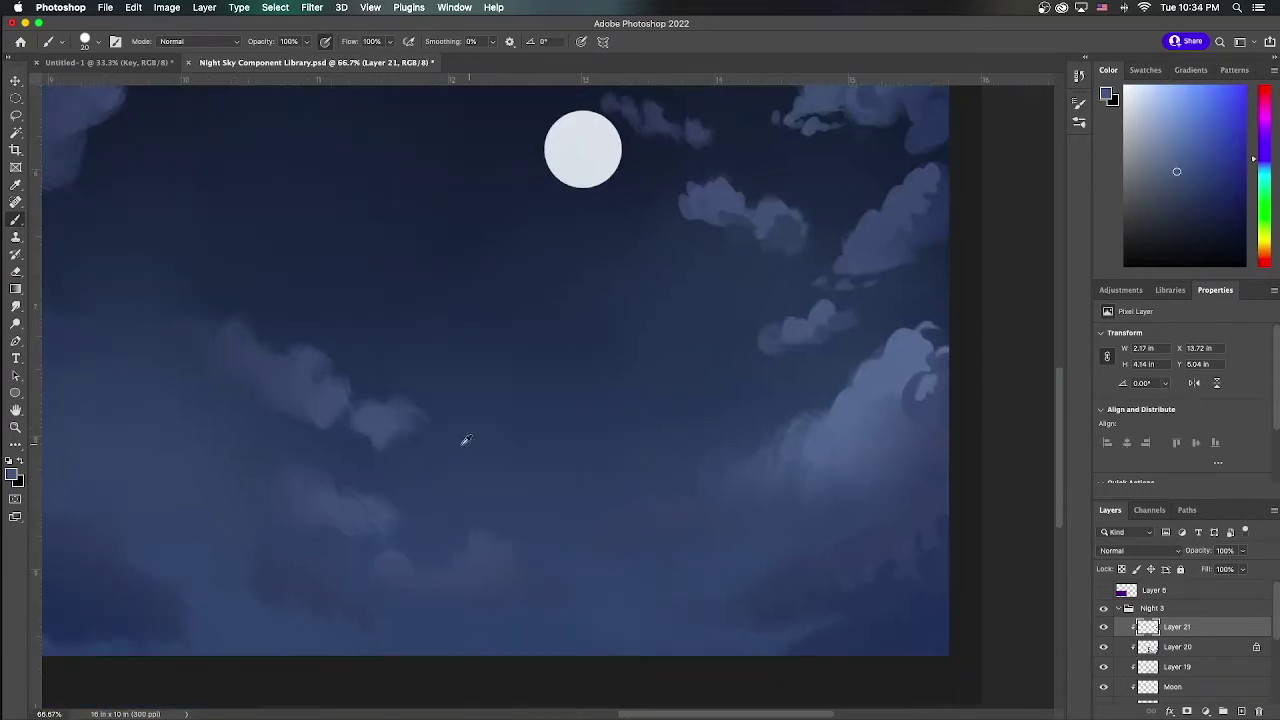
Paint rounded edges on the upper-left cloud with sampled cloud and sky colours
{"action": "scroll", "coordinate": [465, 440], "scroll_direction": "up", "scroll_amount": 3}
{"action": "scroll", "coordinate": [465, 440], "scroll_direction": "left", "scroll_amount": 5}
{"action": "left_click_drag", "start_coordinate": [380, 235], "coordinate": [195, 265]}
{"action": "left_click", "coordinate": [200, 268], "text": "alt"}
{"action": "left_click", "coordinate": [291, 267], "text": "alt"}
{"action": "left_click", "coordinate": [215, 347], "text": "alt"}
{"action": "left_click", "coordinate": [351, 251], "text": "alt"}
Switch to the textured cloud brush and soften the cloud bank left of the sky's centre with sampled blue
{"action": "right_click", "coordinate": [259, 266]}
{"action": "double_click", "coordinate": [259, 266]}
{"action": "scroll", "coordinate": [456, 472], "scroll_direction": "down", "scroll_amount": 2}
{"action": "left_click", "coordinate": [456, 472], "text": "alt"}
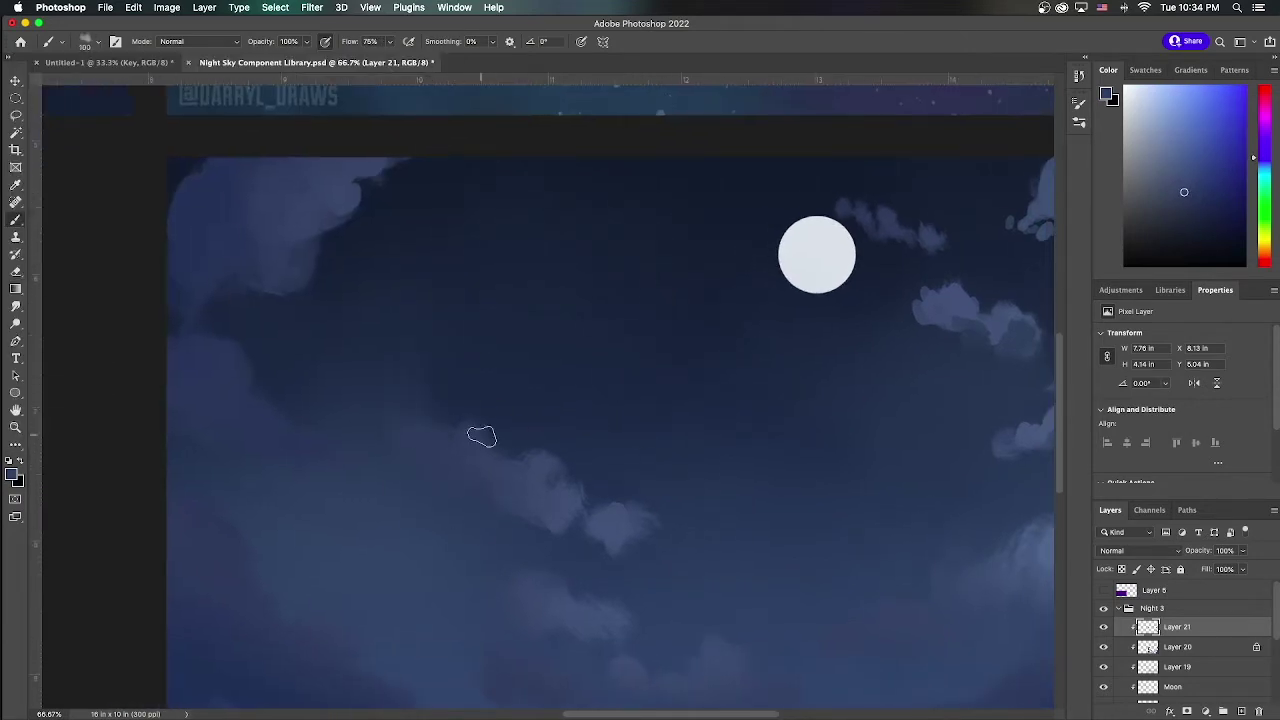
Paint curved wispy clouds below the small cloud near the moon with a smaller textured brush
{"action": "scroll", "coordinate": [481, 442], "scroll_direction": "down", "scroll_amount": 3}
{"action": "scroll", "coordinate": [481, 442], "scroll_direction": "right", "scroll_amount": 5}
{"action": "left_click", "coordinate": [505, 533], "text": "alt"}
{"action": "left_click", "coordinate": [738, 375], "text": "alt"}
{"action": "key", "text": "bracketleft"}
{"action": "key", "text": "bracketleft"}
{"action": "key", "text": "bracketleft"}
{"action": "key", "text": "bracketleft"}
{"action": "key", "text": "bracketleft"}
{"action": "key", "text": "bracketleft"}
{"action": "mouse_move", "coordinate": [760, 340]}
{"action": "left_mouse_down"}
{"action": "mouse_move", "coordinate": [800, 260]}
{"action": "mouse_move", "coordinate": [783, 329]}
{"action": "left_mouse_up"}
Blend the lower-left cloud haze with sampled blues using the textured cloud brush
{"action": "scroll", "coordinate": [837, 523], "scroll_direction": "up", "scroll_amount": 2}
{"action": "scroll", "coordinate": [837, 523], "scroll_direction": "left", "scroll_amount": 2}
{"action": "scroll", "coordinate": [440, 460], "scroll_direction": "down", "scroll_amount": 2}
{"action": "left_click", "coordinate": [465, 473], "text": "alt"}
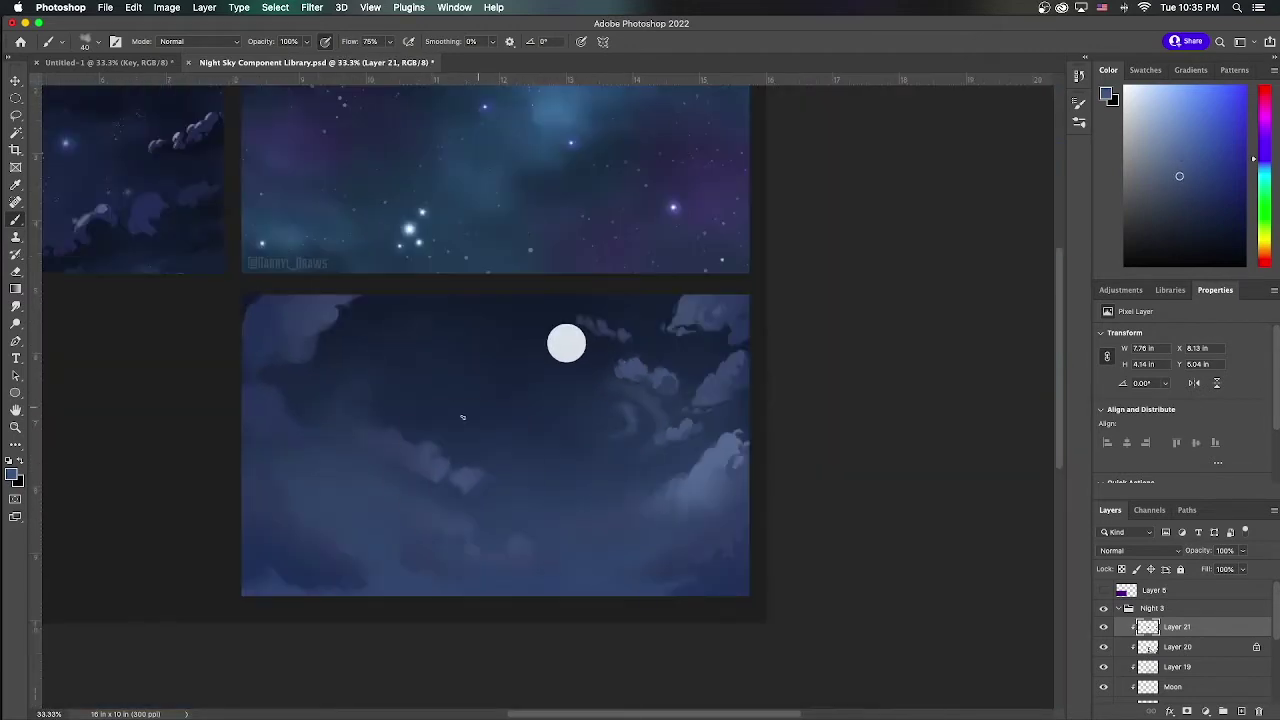
{"action": "left_click", "coordinate": [351, 580], "text": "alt"}
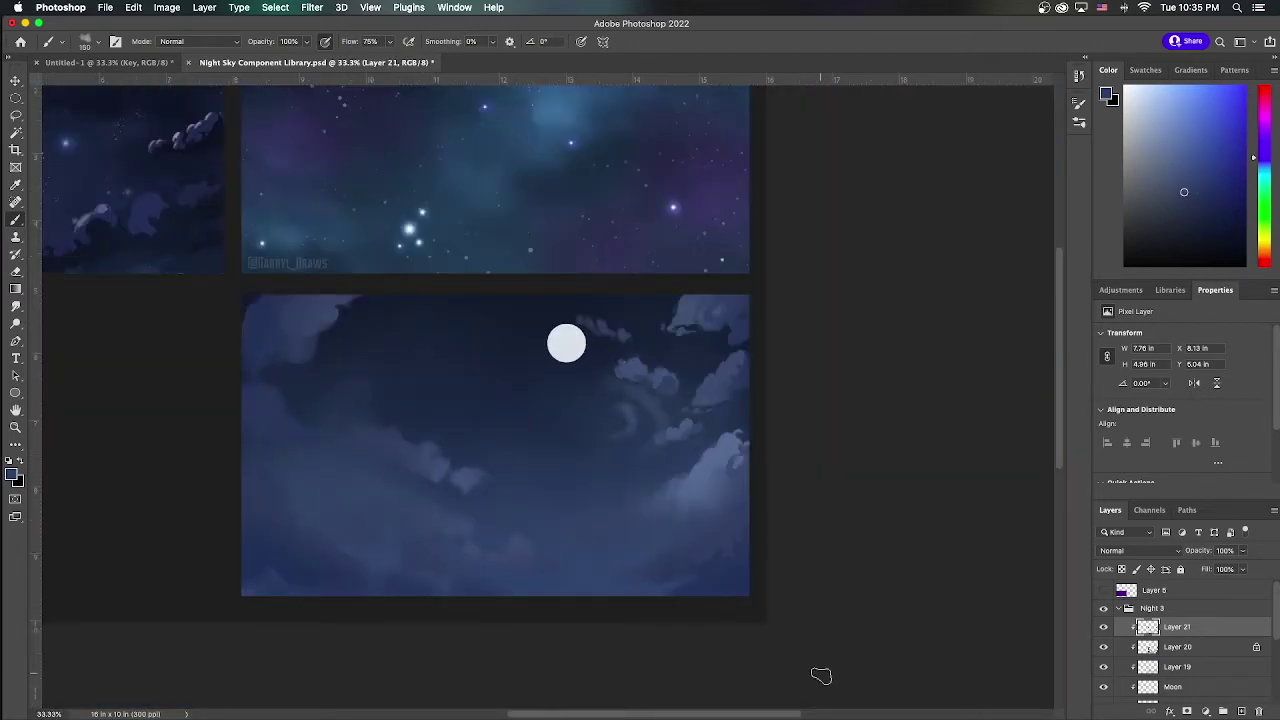
Paint rounded puffs on the cloud left of the sky's centre with a small round brush
{"action": "scroll", "coordinate": [450, 465], "scroll_direction": "up", "scroll_amount": 1}
{"action": "key", "text": "bracketleft"}
{"action": "key", "text": "bracketleft"}
{"action": "key", "text": "bracketleft"}
{"action": "key", "text": "bracketleft"}
{"action": "key", "text": "bracketleft"}
{"action": "key", "text": "bracketleft"}
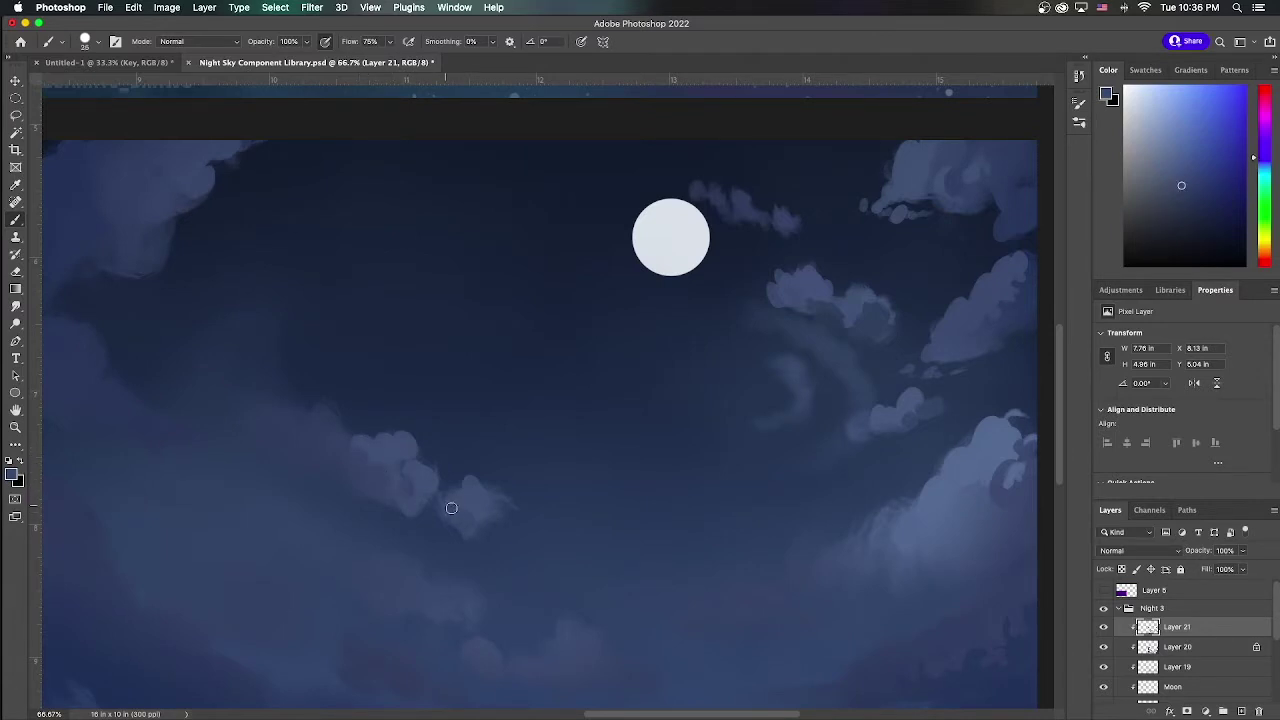
Refine the upper-left cloud's edge and paint lighter puffs along the cloud below it on the left edge
{"action": "scroll", "coordinate": [585, 457], "scroll_direction": "left", "scroll_amount": 3}
{"action": "scroll", "coordinate": [585, 457], "scroll_direction": "up", "scroll_amount": 1}
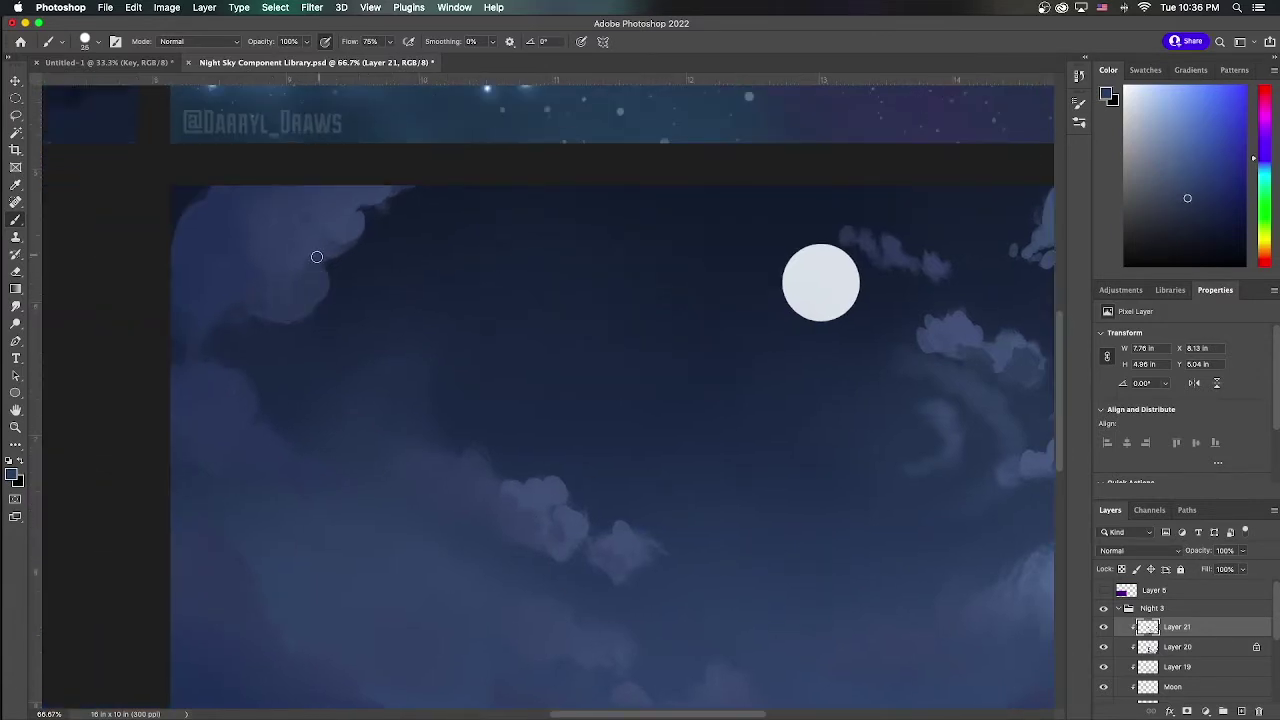
{"action": "left_click", "coordinate": [376, 198], "text": "alt"}
{"action": "mouse_move", "coordinate": [236, 370]}
{"action": "left_mouse_down"}
{"action": "mouse_move", "coordinate": [263, 476]}
{"action": "mouse_move", "coordinate": [277, 447]}
{"action": "mouse_move", "coordinate": [316, 474]}
{"action": "left_mouse_up"}
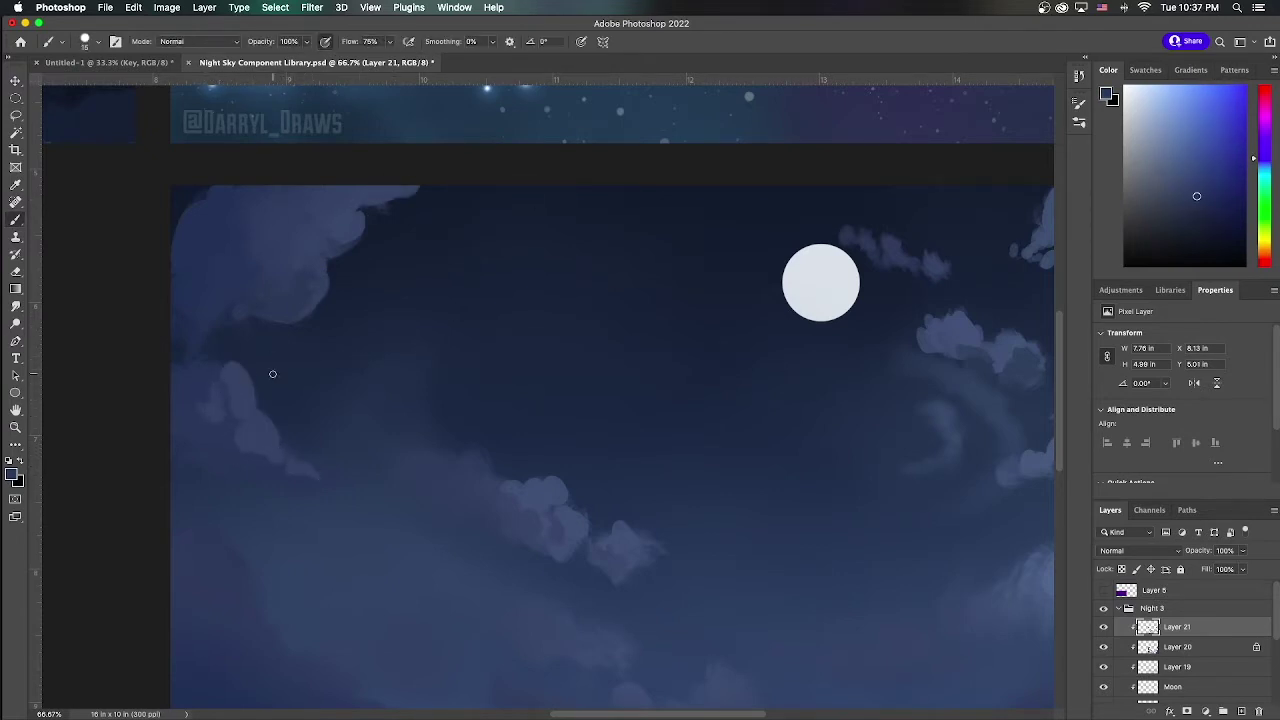
Shape the lower-left cloud bank and the small bottom-centre clouds with sampled blues
{"action": "scroll", "coordinate": [266, 437], "scroll_direction": "down", "scroll_amount": 5}
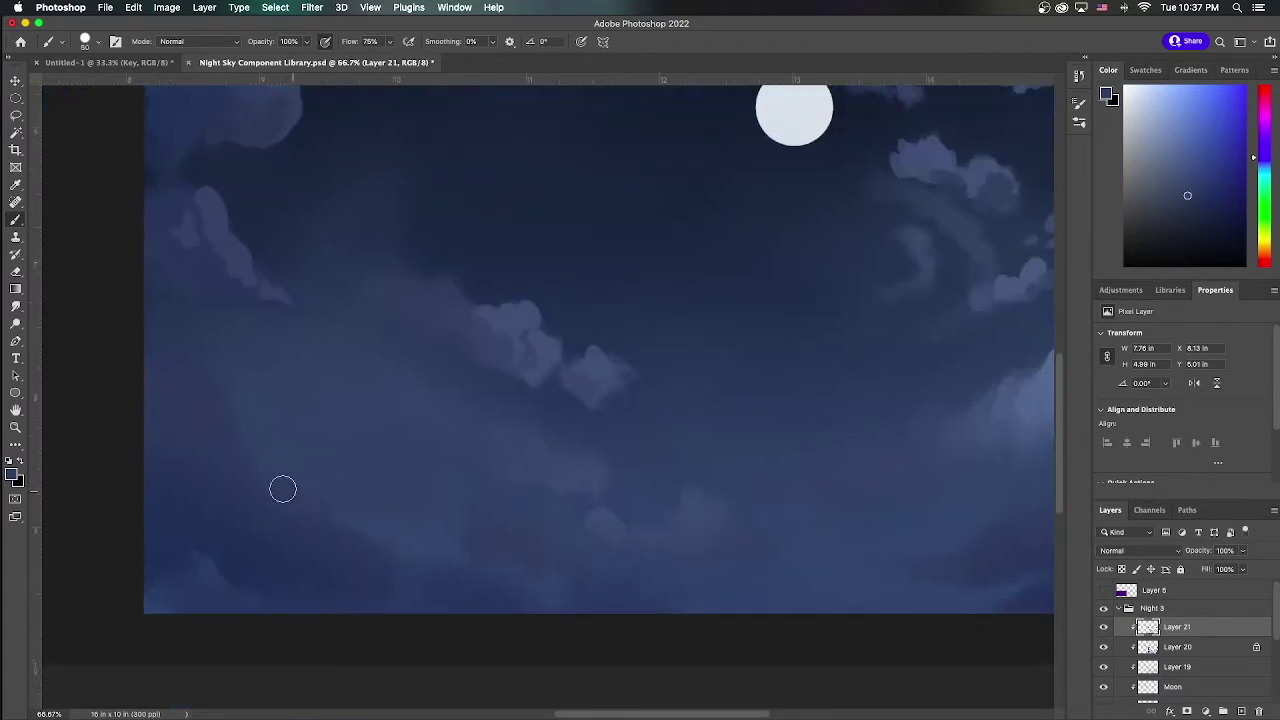
{"action": "left_click", "coordinate": [376, 592], "text": "alt"}
{"action": "left_click", "coordinate": [690, 492], "text": "alt"}
{"action": "scroll", "coordinate": [734, 520], "scroll_direction": "down", "scroll_amount": 2}
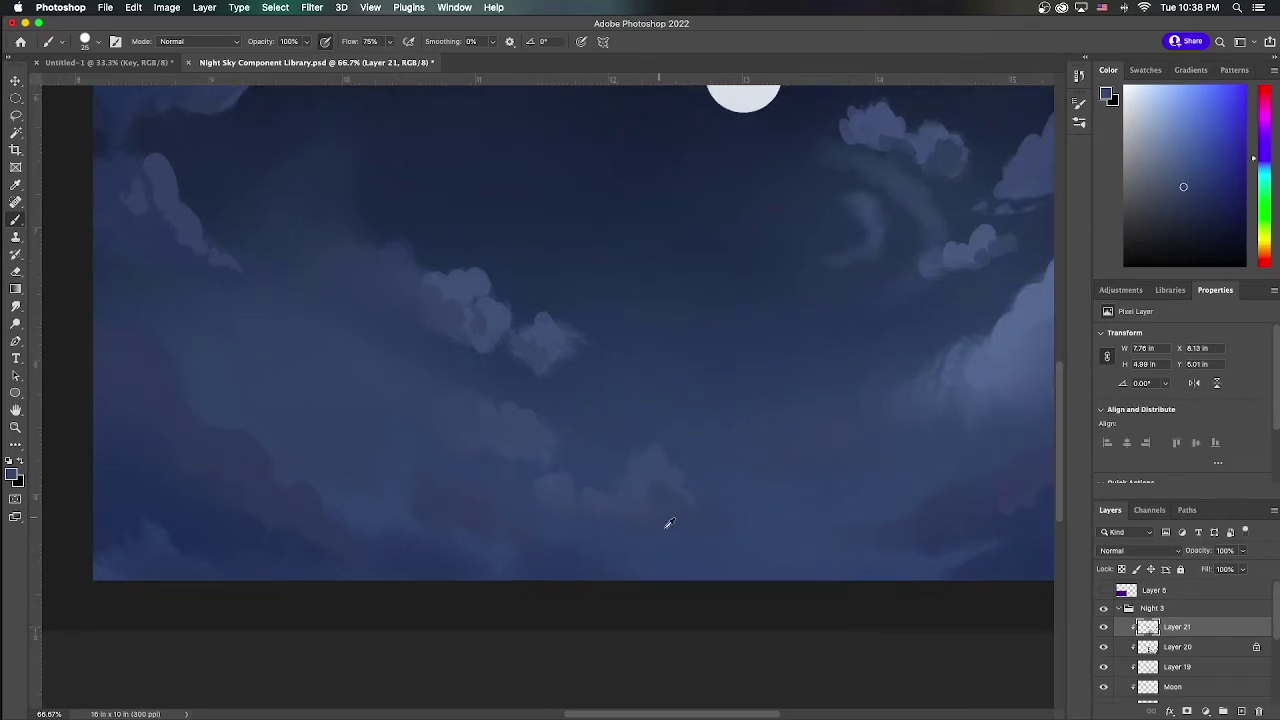
Add a new layer and paint pale blue moonlit highlights on the upper-right cloud and the small cloud near the moon
{"action": "mouse_move", "coordinate": [710, 577]}
{"action": "left_mouse_down"}
{"action": "mouse_move", "coordinate": [865, 307]}
{"action": "mouse_move", "coordinate": [699, 392]}
{"action": "left_mouse_up"}
{"action": "key", "text": "super+shift+alt+n"}
{"action": "mouse_move", "coordinate": [690, 250]}
{"action": "left_mouse_down"}
{"action": "mouse_move", "coordinate": [668, 278]}
{"action": "mouse_move", "coordinate": [686, 257]}
{"action": "mouse_move", "coordinate": [738, 283]}
{"action": "mouse_move", "coordinate": [710, 224]}
{"action": "left_mouse_up"}
{"action": "left_click_drag", "start_coordinate": [558, 370], "coordinate": [579, 355]}
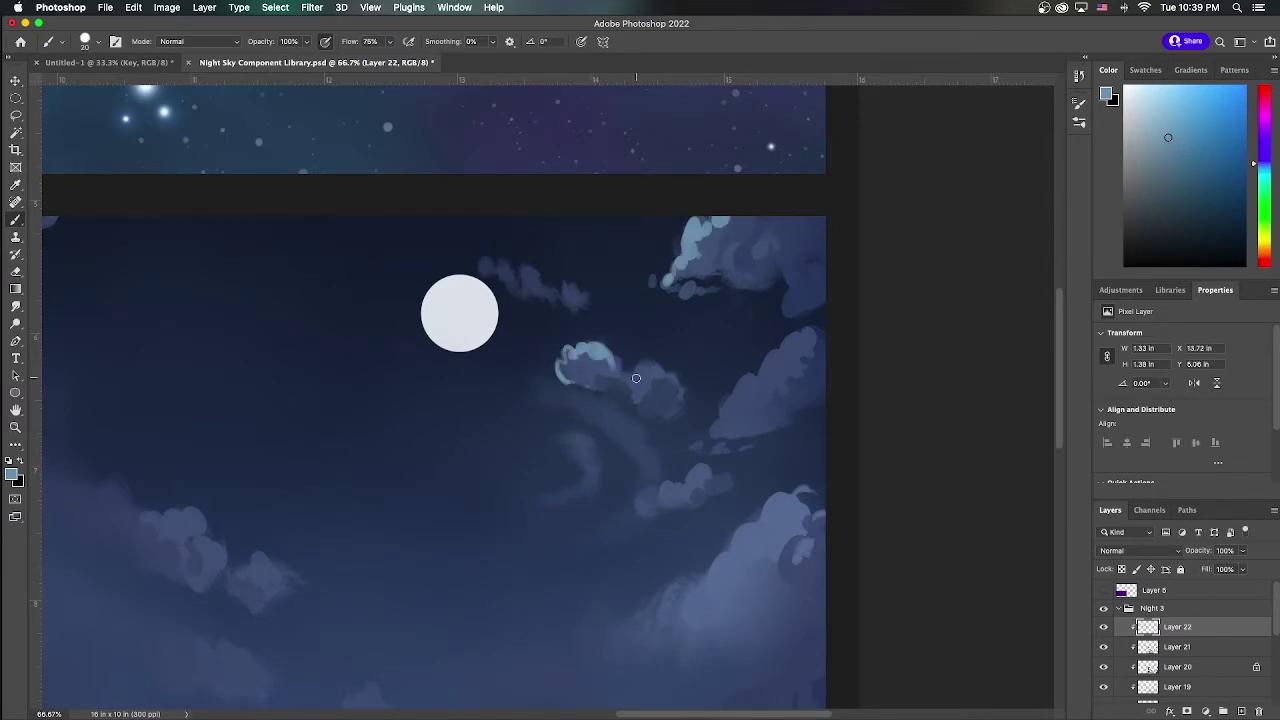
Paint pale blue highlights along the moon-facing edges of the right-edge cloud and the large lower-right cloud
{"action": "left_click_drag", "start_coordinate": [625, 372], "coordinate": [565, 323]}
{"action": "mouse_move", "coordinate": [662, 362]}
{"action": "left_mouse_down"}
{"action": "mouse_move", "coordinate": [701, 326]}
{"action": "mouse_move", "coordinate": [672, 369]}
{"action": "mouse_move", "coordinate": [702, 308]}
{"action": "left_mouse_up"}
{"action": "mouse_move", "coordinate": [679, 506]}
{"action": "left_mouse_down"}
{"action": "mouse_move", "coordinate": [737, 463]}
{"action": "mouse_move", "coordinate": [737, 437]}
{"action": "left_mouse_up"}
{"action": "mouse_move", "coordinate": [784, 378]}
{"action": "left_mouse_down"}
{"action": "mouse_move", "coordinate": [733, 438]}
{"action": "mouse_move", "coordinate": [735, 495]}
{"action": "mouse_move", "coordinate": [709, 463]}
{"action": "mouse_move", "coordinate": [740, 446]}
{"action": "left_mouse_up"}
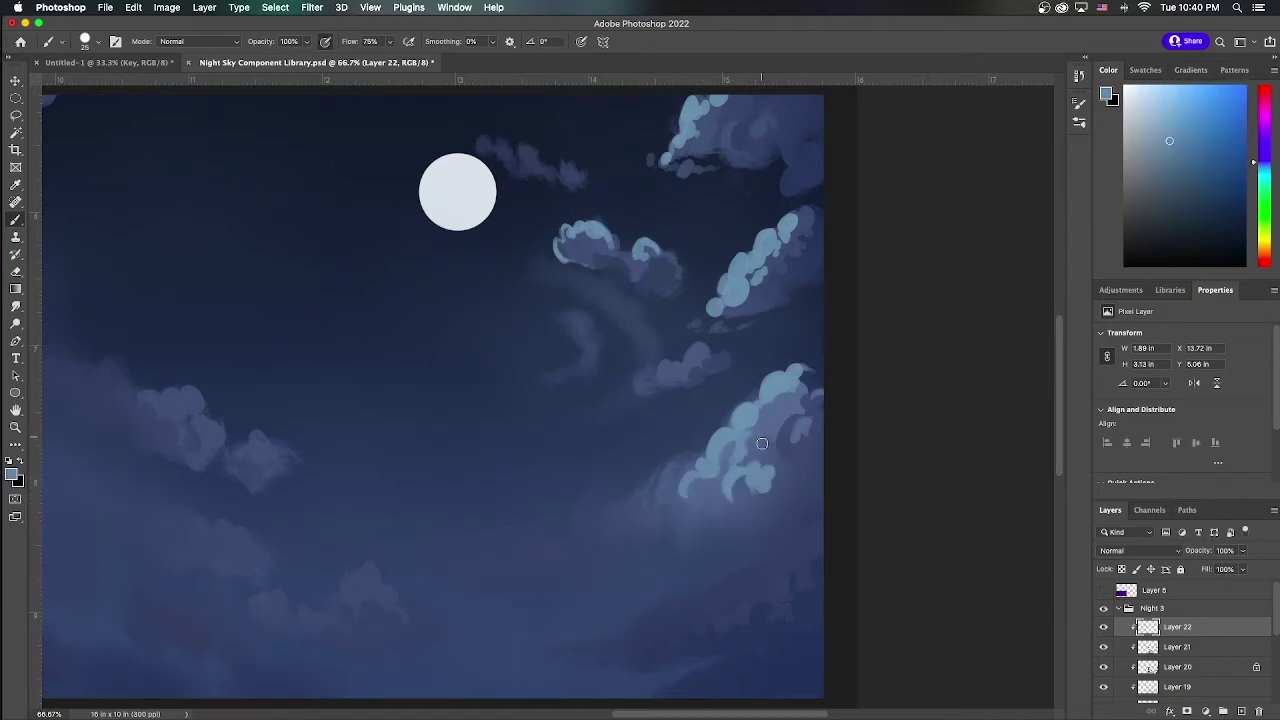
Refine the lower-right cloud's highlights with sampled cloud colours
{"action": "left_click", "coordinate": [750, 445], "text": "alt"}
{"action": "left_click", "coordinate": [817, 473], "text": "alt"}
{"action": "left_click_drag", "start_coordinate": [817, 473], "coordinate": [875, 484]}
{"action": "left_click", "coordinate": [801, 567], "text": "alt"}
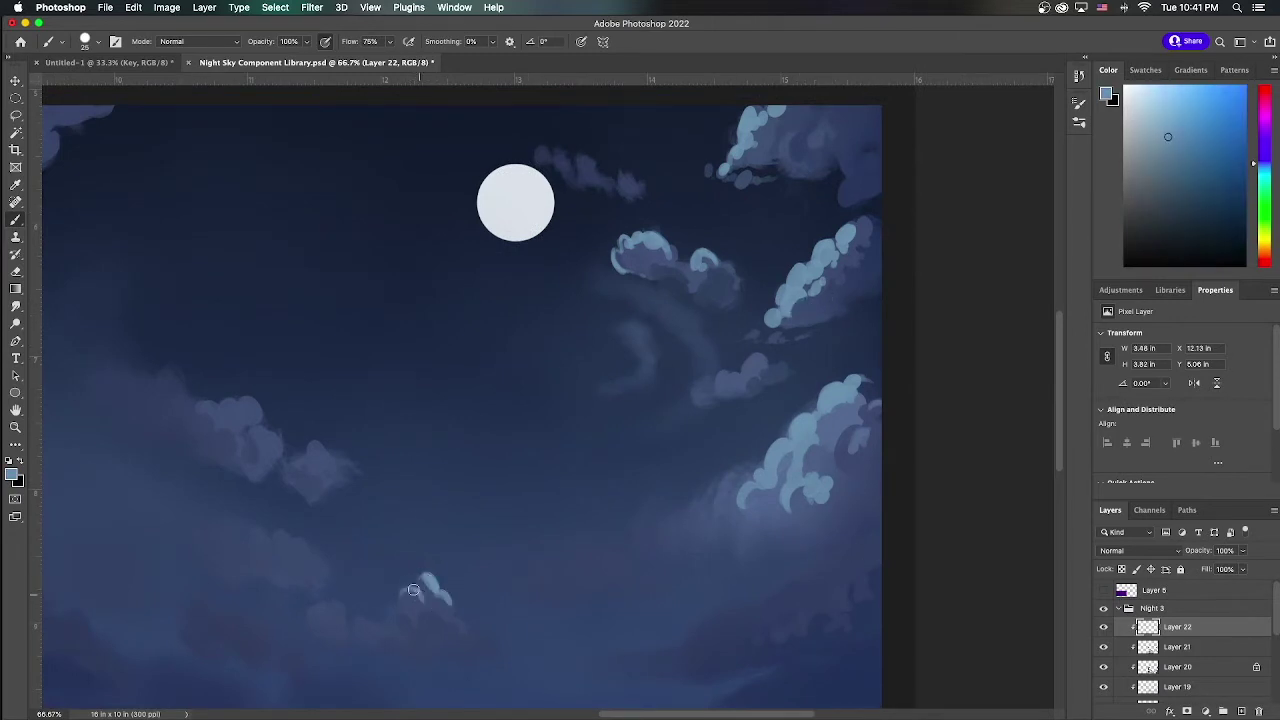
Paint pale blue highlights on the small bottom-centre clouds and carve them with sampled shadow colour
{"action": "left_click_drag", "start_coordinate": [467, 611], "coordinate": [585, 564]}
{"action": "left_click", "coordinate": [519, 552], "text": "alt"}
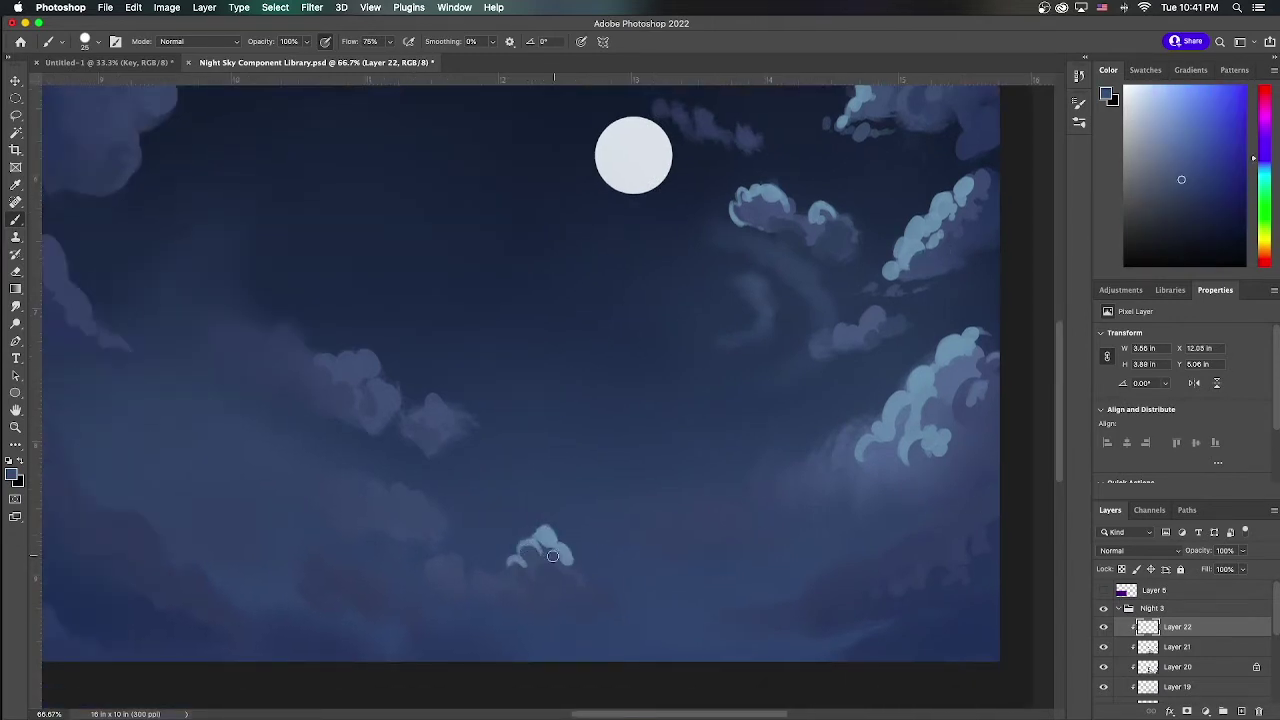
{"action": "mouse_move", "coordinate": [457, 563]}
{"action": "left_mouse_down"}
{"action": "mouse_move", "coordinate": [440, 572]}
{"action": "mouse_move", "coordinate": [498, 586]}
{"action": "mouse_move", "coordinate": [494, 598]}
{"action": "left_mouse_up"}
{"action": "left_click", "coordinate": [442, 572], "text": "alt"}
Highlight the tops of the two puffs left of the sky's centre and trim them with sampled cloud colours
{"action": "mouse_move", "coordinate": [440, 410]}
{"action": "left_mouse_down"}
{"action": "mouse_move", "coordinate": [434, 398]}
{"action": "mouse_move", "coordinate": [458, 419]}
{"action": "left_mouse_up"}
{"action": "left_click", "coordinate": [445, 410], "text": "alt"}
{"action": "mouse_move", "coordinate": [387, 382]}
{"action": "left_mouse_down"}
{"action": "mouse_move", "coordinate": [352, 358]}
{"action": "mouse_move", "coordinate": [369, 363]}
{"action": "mouse_move", "coordinate": [392, 410]}
{"action": "left_mouse_up"}
{"action": "left_click", "coordinate": [380, 395], "text": "alt"}
{"action": "left_click", "coordinate": [365, 360], "text": "alt"}
{"action": "left_click", "coordinate": [437, 422], "text": "alt"}
Paint pale blue highlights on the faint cloud below the centre-left puffs and trim their undersides with sampled blue
{"action": "scroll", "coordinate": [437, 422], "scroll_direction": "left", "scroll_amount": 5}
{"action": "scroll", "coordinate": [437, 422], "scroll_direction": "down", "scroll_amount": 2}
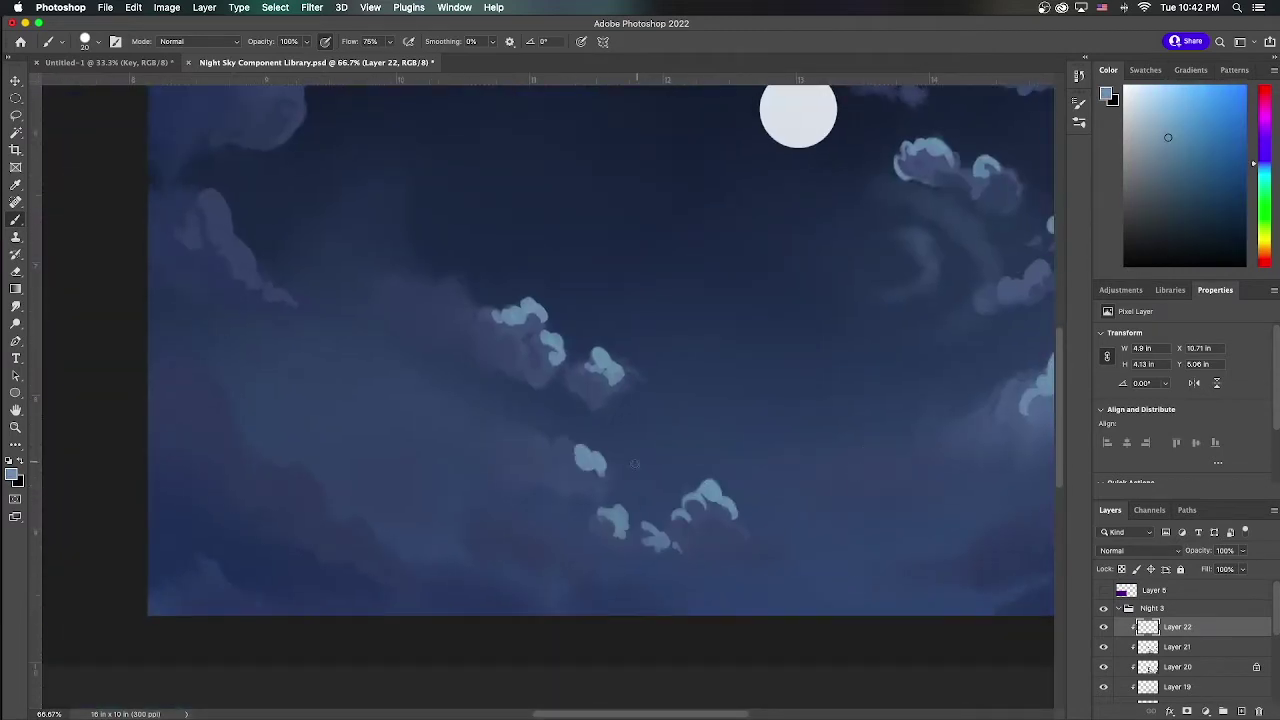
{"action": "left_click_drag", "start_coordinate": [540, 440], "coordinate": [578, 472]}
{"action": "left_click", "coordinate": [583, 476], "text": "alt"}
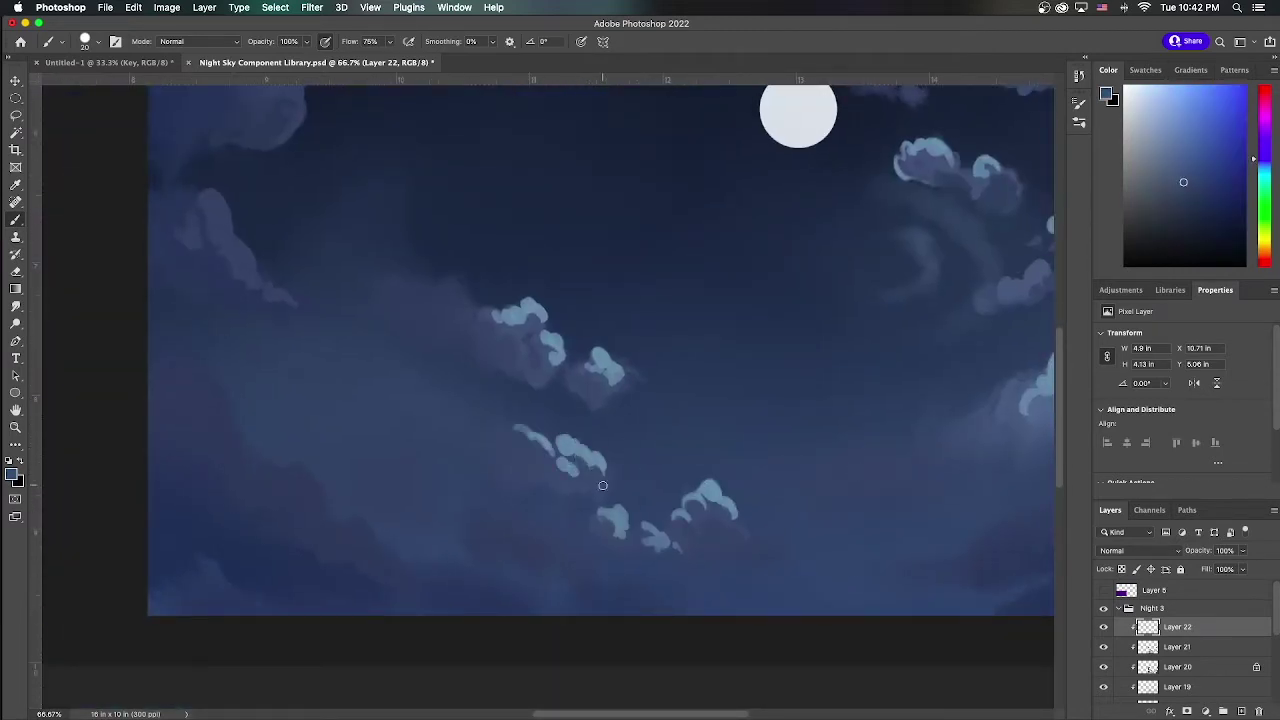
Paint a pale blue highlight rim along the upper-left cloud's moon-facing edge and underside
{"action": "scroll", "coordinate": [544, 508], "scroll_direction": "up", "scroll_amount": 4}
{"action": "scroll", "coordinate": [494, 260], "scroll_direction": "left", "scroll_amount": 3}
{"action": "mouse_move", "coordinate": [506, 231]}
{"action": "left_mouse_down"}
{"action": "mouse_move", "coordinate": [469, 300]}
{"action": "mouse_move", "coordinate": [490, 278]}
{"action": "left_mouse_up"}
{"action": "left_click", "coordinate": [481, 286], "text": "alt"}
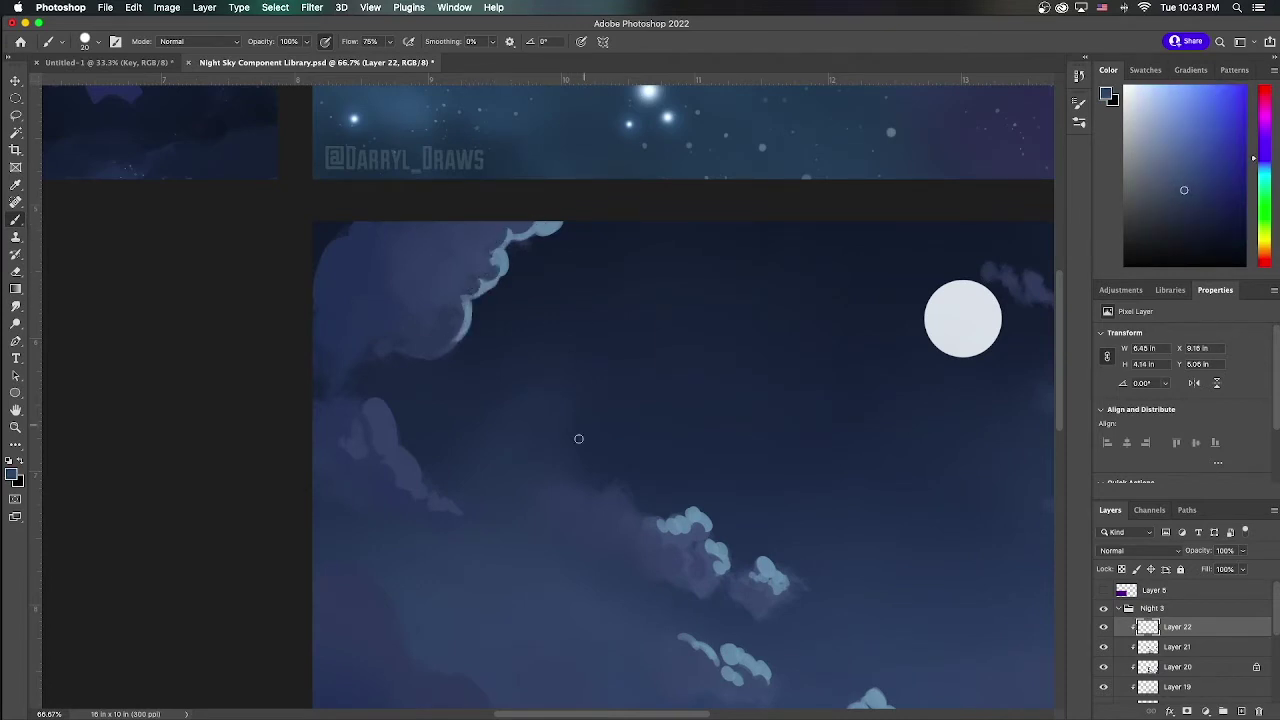
{"action": "left_click", "coordinate": [462, 338], "text": "alt"}
{"action": "left_click_drag", "start_coordinate": [462, 338], "coordinate": [412, 355]}
Paint pale blue highlights on the left-edge cloud and small broken wisps beside it
{"action": "mouse_move", "coordinate": [376, 402]}
{"action": "left_mouse_down"}
{"action": "mouse_move", "coordinate": [410, 468]}
{"action": "mouse_move", "coordinate": [404, 494]}
{"action": "mouse_move", "coordinate": [419, 488]}
{"action": "left_mouse_up"}
{"action": "left_click", "coordinate": [410, 468], "text": "alt"}
{"action": "left_click_drag", "start_coordinate": [808, 590], "coordinate": [713, 394]}
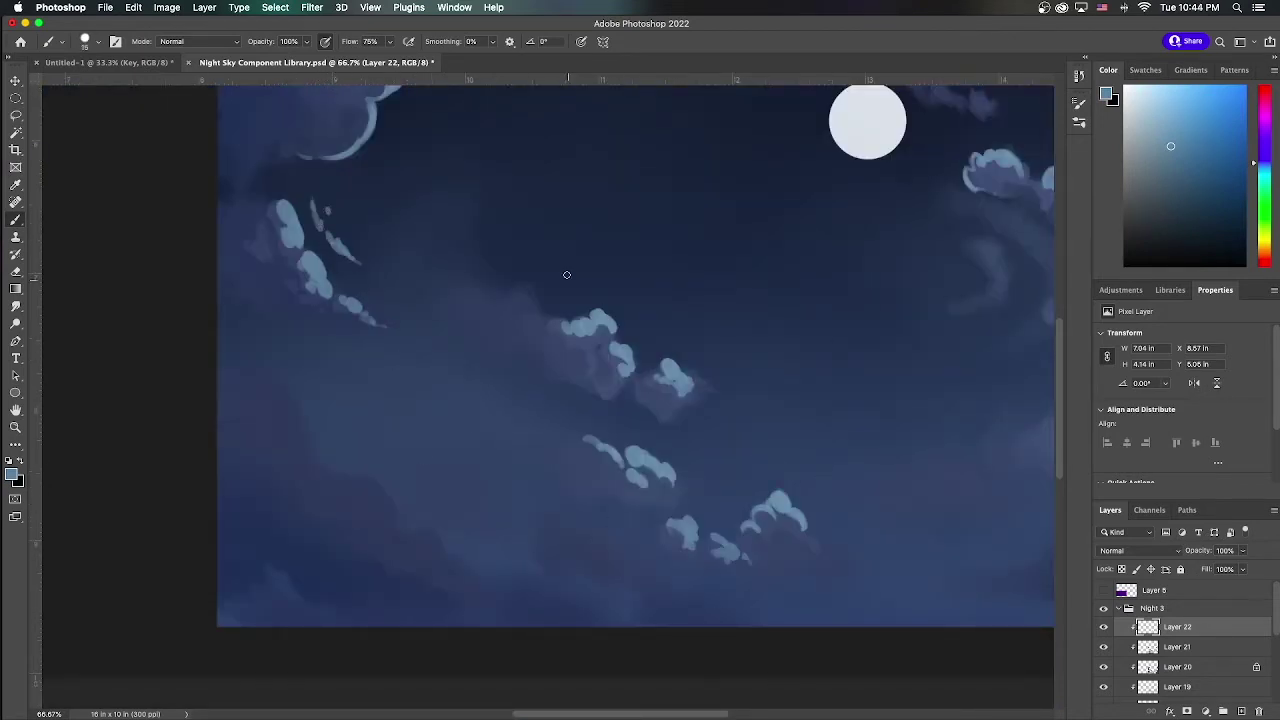
Paint a large pale blue cloud mass along the lower-left edge of the sky and trim its underside with sampled dark blues
{"action": "left_click_drag", "start_coordinate": [597, 309], "coordinate": [467, 376]}
{"action": "scroll", "coordinate": [560, 380], "scroll_direction": "down", "scroll_amount": 2}
{"action": "scroll", "coordinate": [560, 380], "scroll_direction": "up", "scroll_amount": 2}
{"action": "mouse_move", "coordinate": [365, 508]}
{"action": "left_mouse_down"}
{"action": "mouse_move", "coordinate": [328, 481]}
{"action": "mouse_move", "coordinate": [293, 487]}
{"action": "mouse_move", "coordinate": [259, 431]}
{"action": "mouse_move", "coordinate": [264, 407]}
{"action": "mouse_move", "coordinate": [234, 440]}
{"action": "mouse_move", "coordinate": [213, 417]}
{"action": "mouse_move", "coordinate": [279, 487]}
{"action": "mouse_move", "coordinate": [228, 478]}
{"action": "left_mouse_up"}
{"action": "left_click", "coordinate": [254, 465], "text": "alt"}
{"action": "left_click", "coordinate": [262, 474], "text": "alt"}
{"action": "left_click", "coordinate": [243, 457], "text": "alt"}
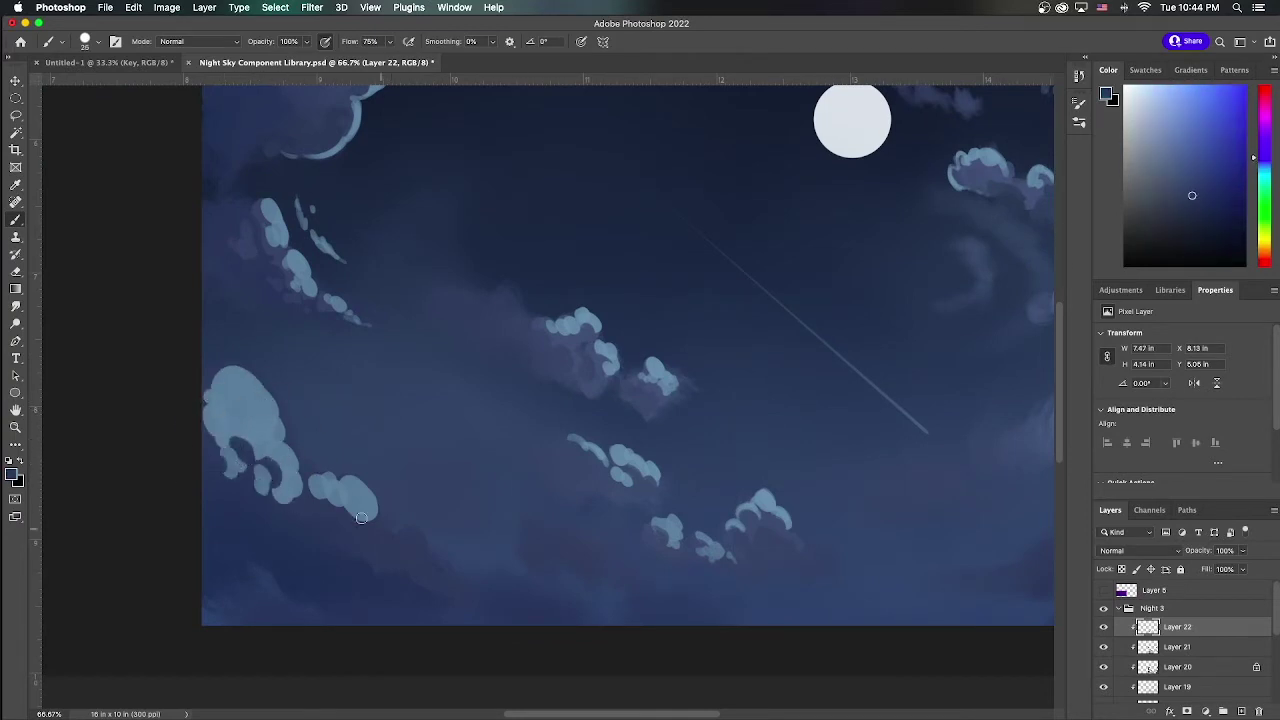
{"action": "left_click", "coordinate": [394, 543], "text": "alt"}
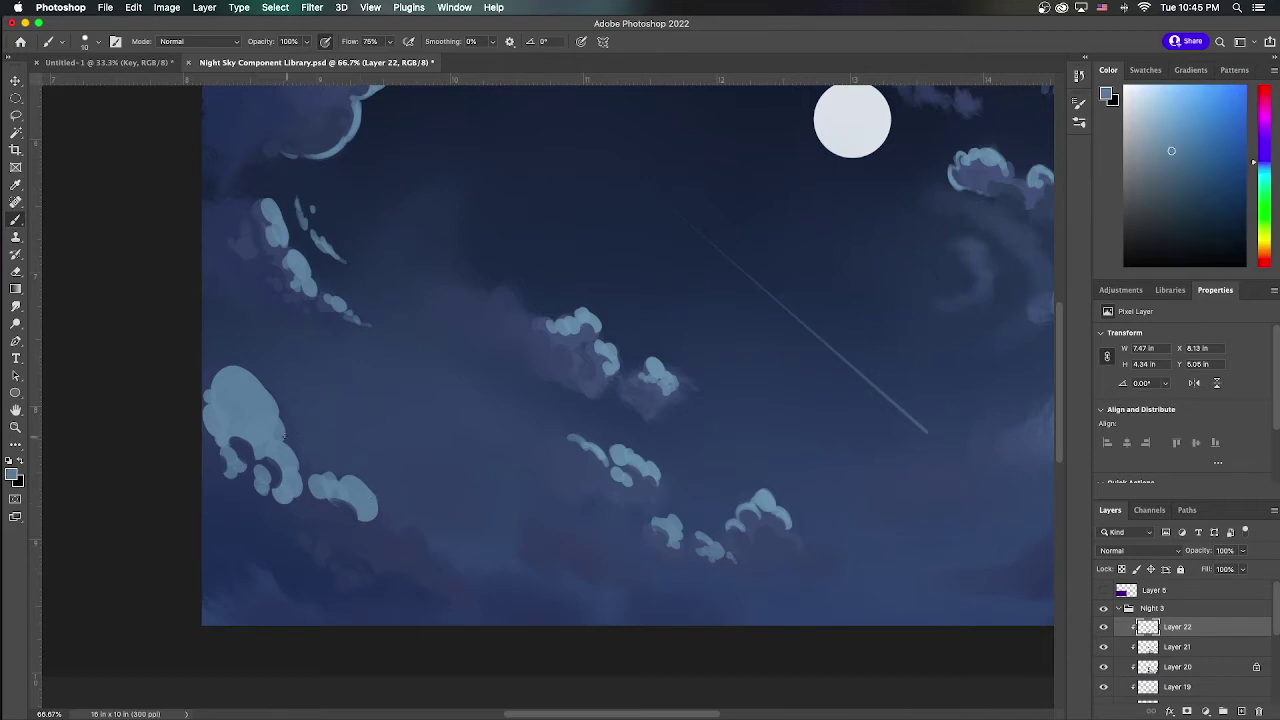
Extend the lower-left cloud into a diagonal chain of smaller pale blue puffs with tiny broken bits along its underside
{"action": "key", "text": "super+equal"}
{"action": "mouse_move", "coordinate": [787, 569]}
{"action": "left_mouse_down"}
{"action": "mouse_move", "coordinate": [787, 377]}
{"action": "mouse_move", "coordinate": [843, 337]}
{"action": "left_mouse_up"}
{"action": "mouse_move", "coordinate": [450, 462]}
{"action": "left_mouse_down"}
{"action": "mouse_move", "coordinate": [330, 395]}
{"action": "mouse_move", "coordinate": [367, 433]}
{"action": "left_mouse_up"}
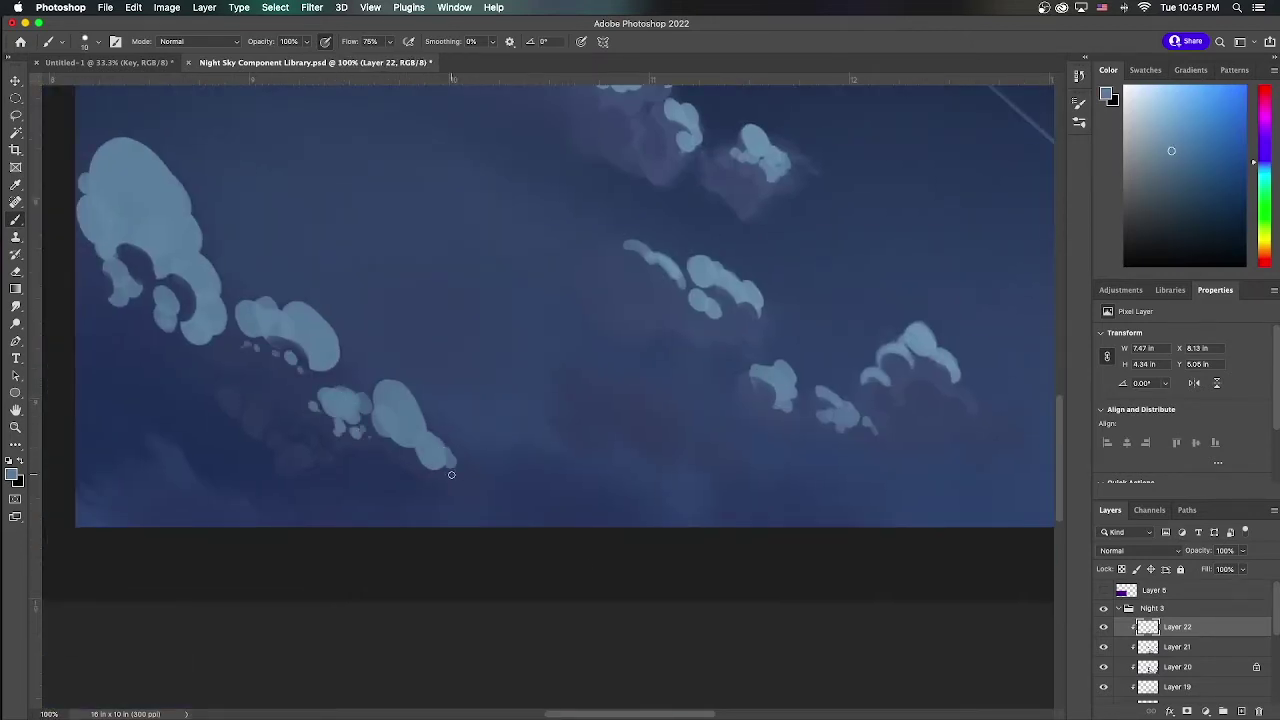
{"action": "left_click", "coordinate": [412, 452], "text": "alt"}
{"action": "left_click", "coordinate": [290, 330], "text": "alt"}
Paint thin pale blue wisps low on the right of the sky and small puffs between the upper-right clouds
{"action": "key", "text": "super+minus"}
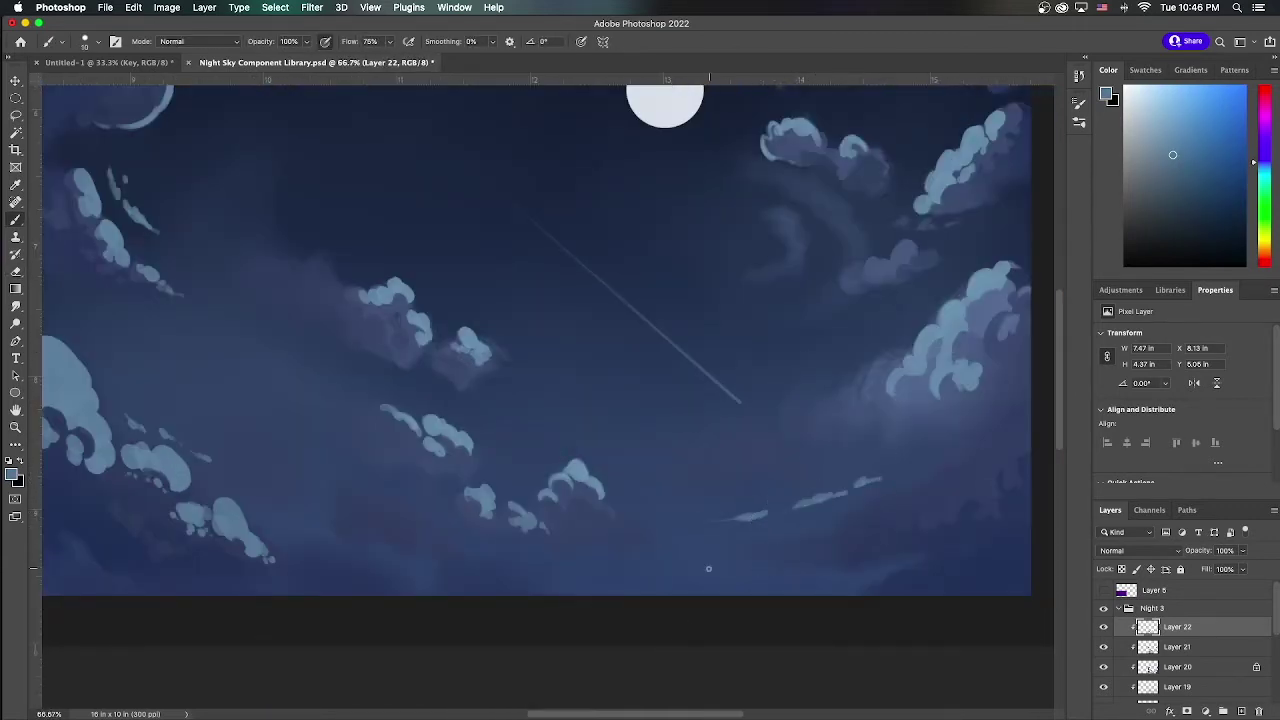
{"action": "left_click_drag", "start_coordinate": [844, 117], "coordinate": [779, 265]}
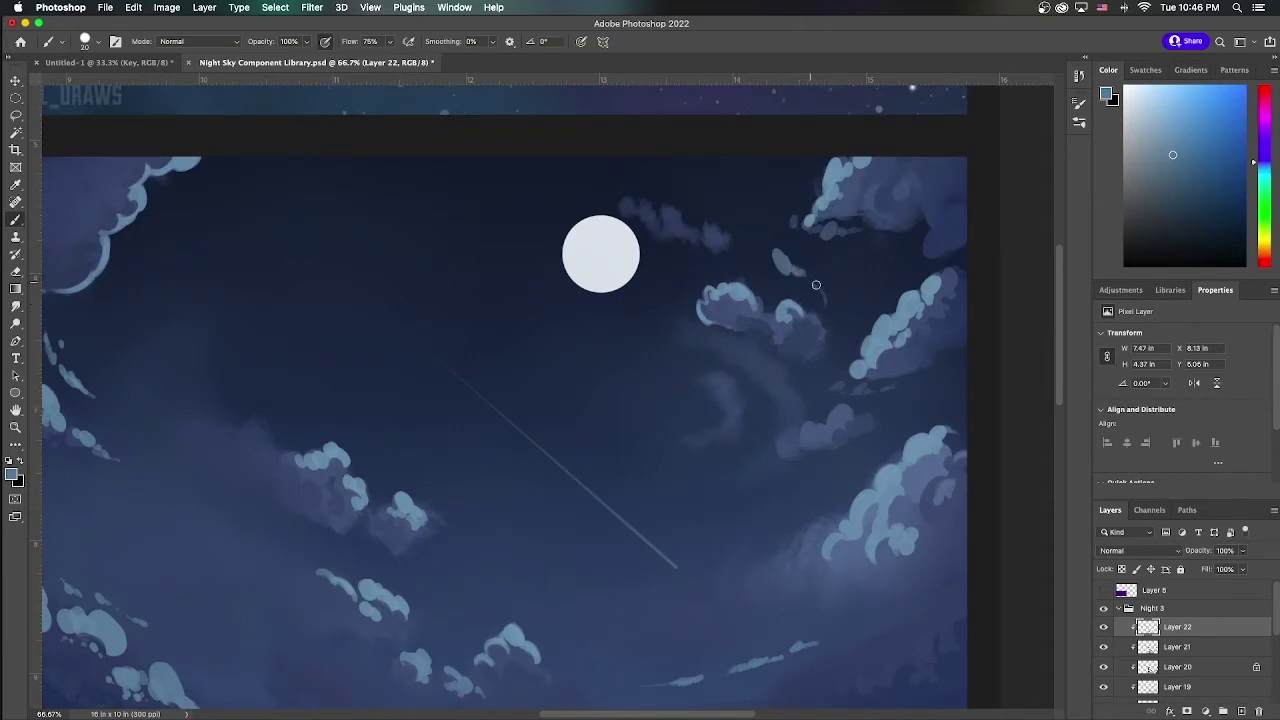
{"action": "key", "text": "e"}
{"action": "key", "text": "b"}
Paint a muted blue curved wisp with small broken puffs beneath it in the empty sky left of the moon
{"action": "left_click", "coordinate": [930, 487], "text": "alt"}
{"action": "left_click_drag", "start_coordinate": [257, 337], "coordinate": [301, 372]}
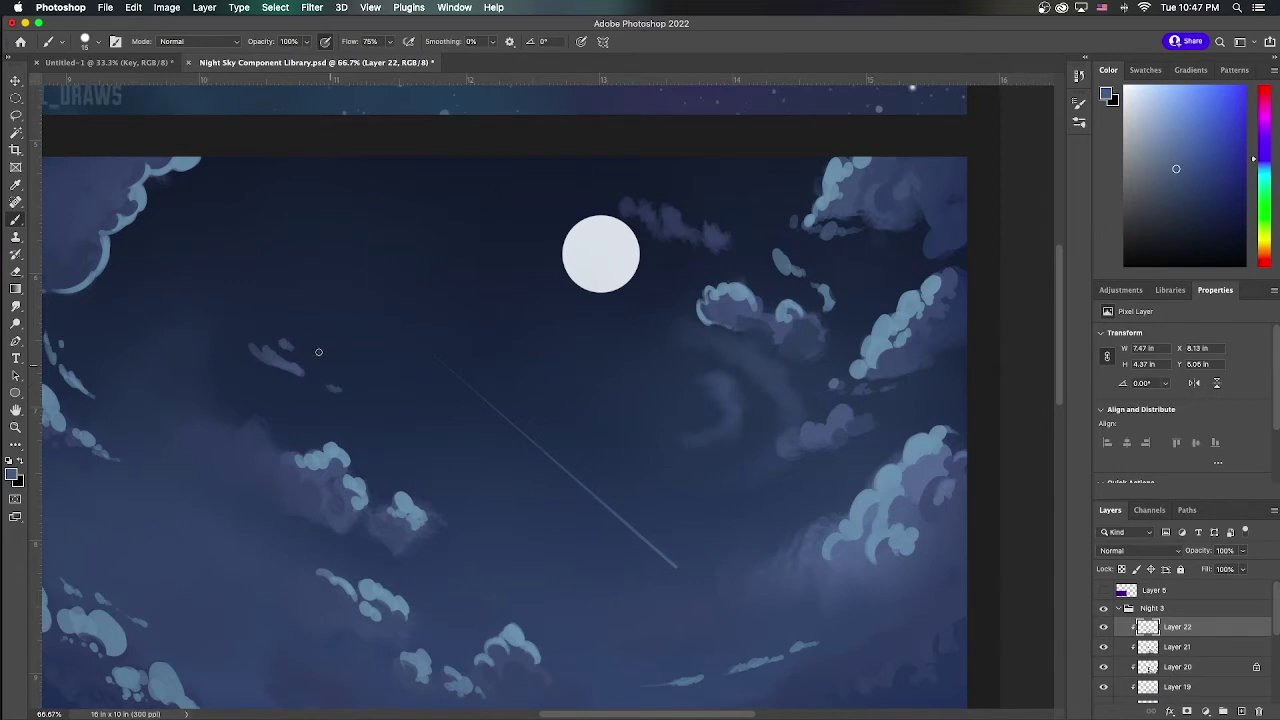
{"action": "left_click_drag", "start_coordinate": [212, 327], "coordinate": [317, 256]}
{"action": "mouse_move", "coordinate": [218, 300]}
{"action": "left_mouse_down"}
{"action": "mouse_move", "coordinate": [224, 322]}
{"action": "mouse_move", "coordinate": [206, 313]}
{"action": "left_mouse_up"}
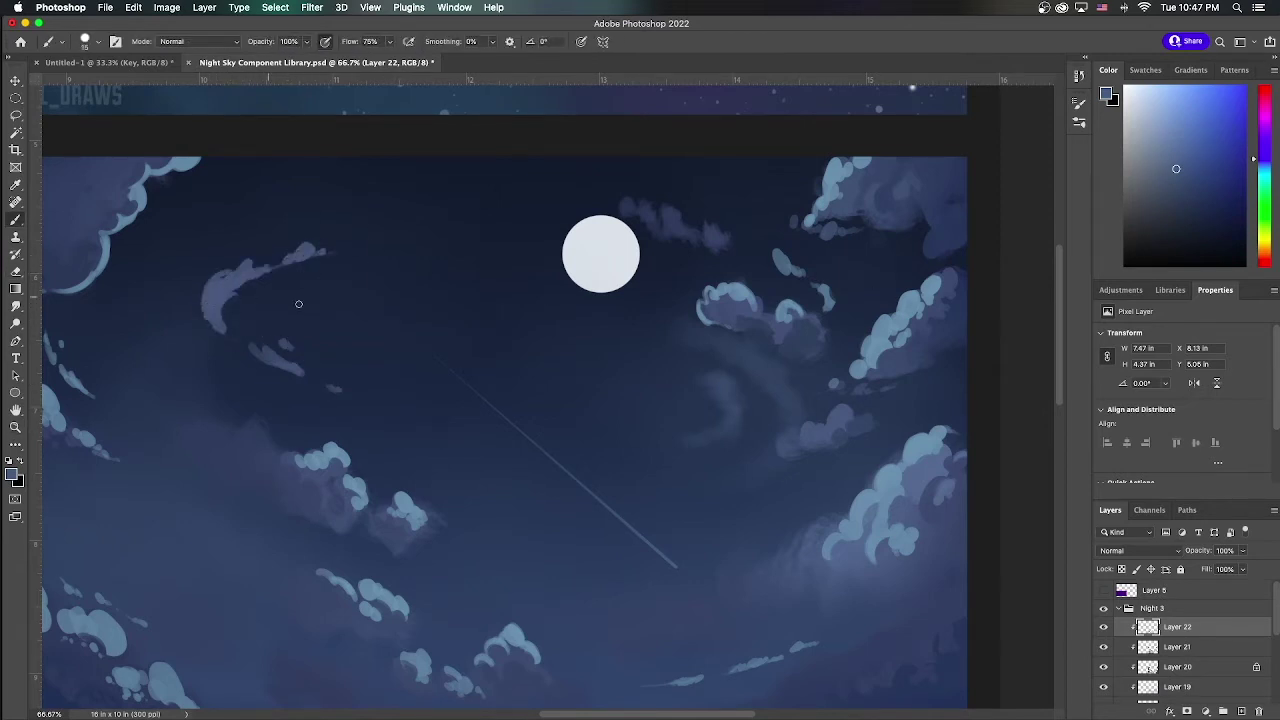
{"action": "key", "text": "e"}
Apply a Gaussian Blur to the Moon layer
{"action": "scroll", "coordinate": [794, 563], "scroll_direction": "left", "scroll_amount": 3}
{"action": "scroll", "coordinate": [399, 258], "scroll_direction": "down", "scroll_amount": 3}
{"action": "left_click_drag", "start_coordinate": [688, 508], "coordinate": [474, 323]}
{"action": "key", "text": "ctrl+minus"}
{"action": "key", "text": "ctrl+plus"}
{"action": "scroll", "coordinate": [1190, 640], "scroll_direction": "down", "scroll_amount": 1}
{"action": "left_click", "coordinate": [1205, 666]}
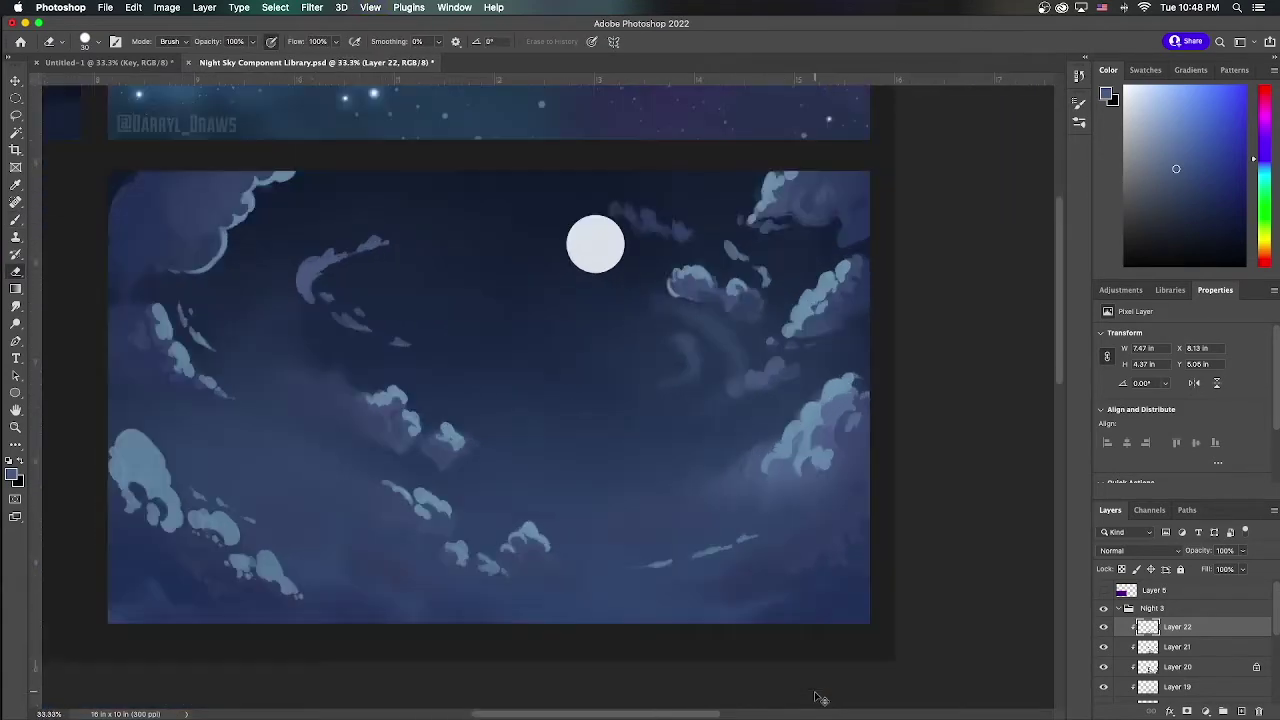
{"action": "left_click", "coordinate": [312, 8]}
{"action": "mouse_move", "coordinate": [450, 190]}
{"action": "left_click", "coordinate": [540, 245]}
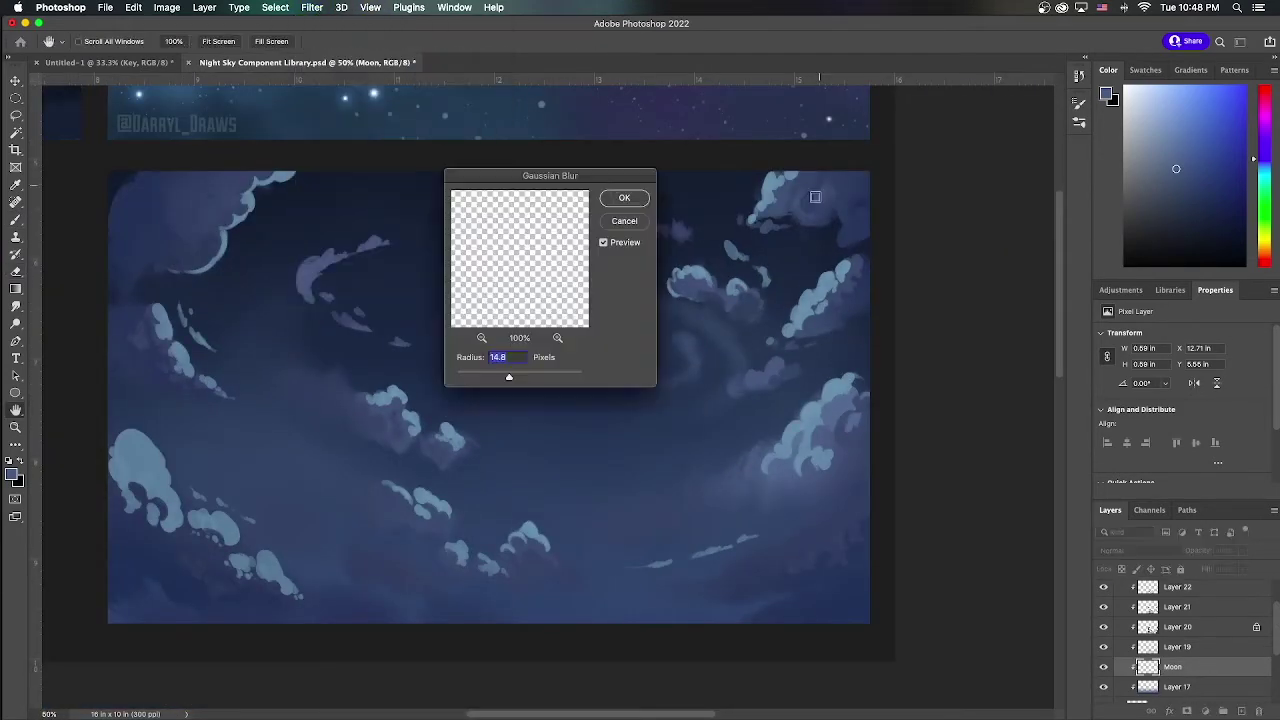
{"action": "key", "text": "Return"}
Try to carve the full moon into a crescent with a large round eraser and transform it
{"action": "left_click", "coordinate": [594, 243]}
{"action": "key", "text": "ctrl+z"}
{"action": "left_click_drag", "start_coordinate": [608, 250], "coordinate": [634, 268]}
{"action": "key", "text": "ctrl+z"}
{"action": "key", "text": "ctrl+shift+z"}
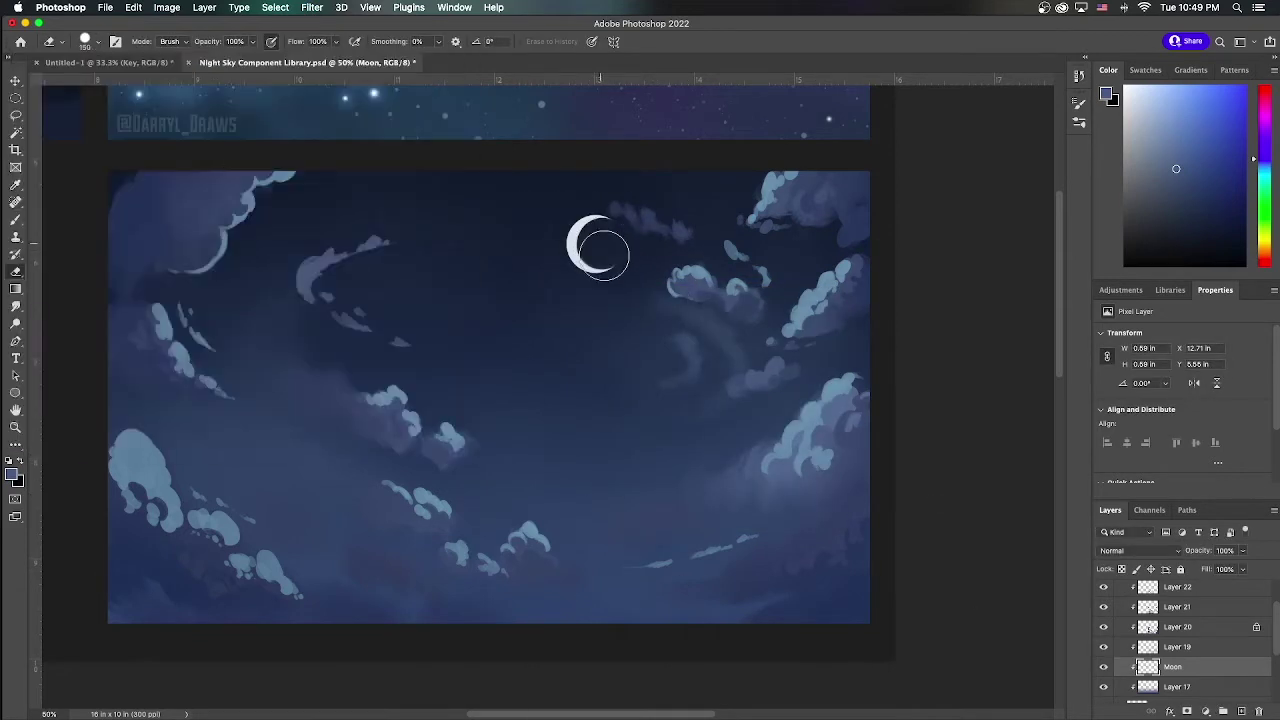
{"action": "key", "text": "ctrl+t"}
{"action": "left_click_drag", "start_coordinate": [655, 196], "coordinate": [632, 228]}
{"action": "key", "text": "Return"}
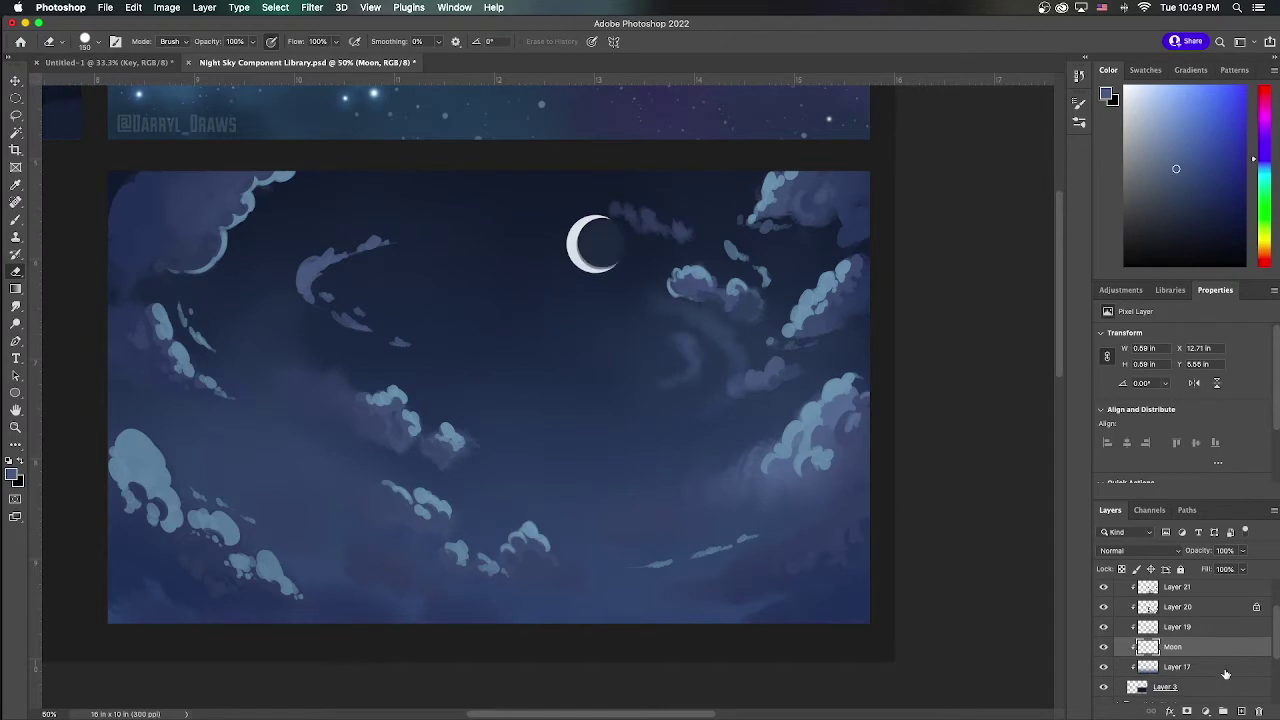
{"action": "key", "text": "ctrl+z"}
{"action": "key", "text": "ctrl+z"}
Try covering the moon with a dark disc and adding a soft pale blue glow on a new layer beneath it
{"action": "key", "text": "b"}
{"action": "left_click", "coordinate": [597, 243]}
{"action": "key", "text": "ctrl+shift+alt+n"}
{"action": "key", "text": "ctrl+bracketleft"}
{"action": "key", "text": "d"}
{"action": "key", "text": "x"}
{"action": "left_click", "coordinate": [97, 41]}
{"action": "double_click", "coordinate": [357, 249]}
{"action": "key", "text": "bracketright"}
{"action": "key", "text": "bracketright"}
{"action": "key", "text": "bracketright"}
{"action": "left_click", "coordinate": [1156, 121]}
{"action": "left_click", "coordinate": [597, 247]}
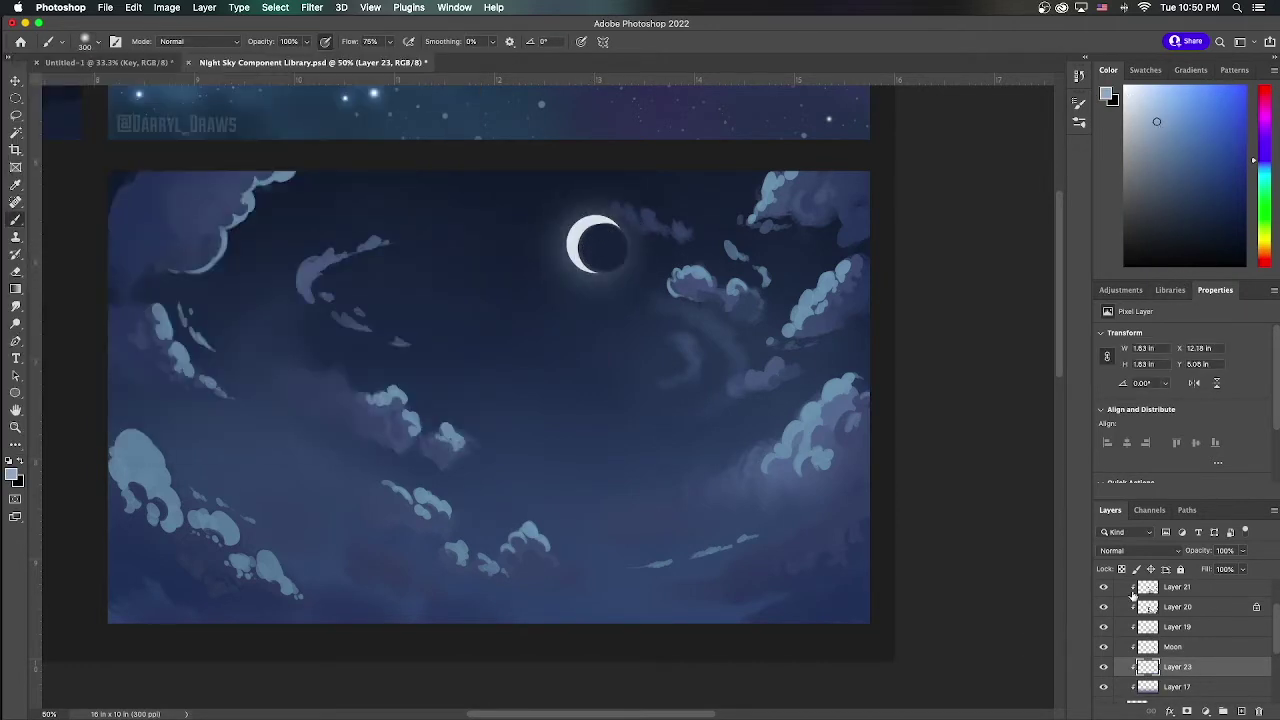
{"action": "key", "text": "ctrl+z"}
{"action": "key", "text": "ctrl+z"}
{"action": "key", "text": "ctrl+z"}
{"action": "key", "text": "ctrl+z"}
Erase the moon into a thin crescent and paint a soft pale glow over it on a new layer
{"action": "key", "text": "e"}
{"action": "left_click_drag", "start_coordinate": [597, 247], "coordinate": [608, 240]}
{"action": "key", "text": "ctrl+shift+alt+n"}
{"action": "key", "text": "b"}
{"action": "key", "text": "x"}
{"action": "key", "text": "bracketright"}
{"action": "key", "text": "bracketright"}
{"action": "key", "text": "bracketright"}
{"action": "key", "text": "bracketright"}
{"action": "key", "text": "bracketright"}
{"action": "left_click", "coordinate": [592, 248]}
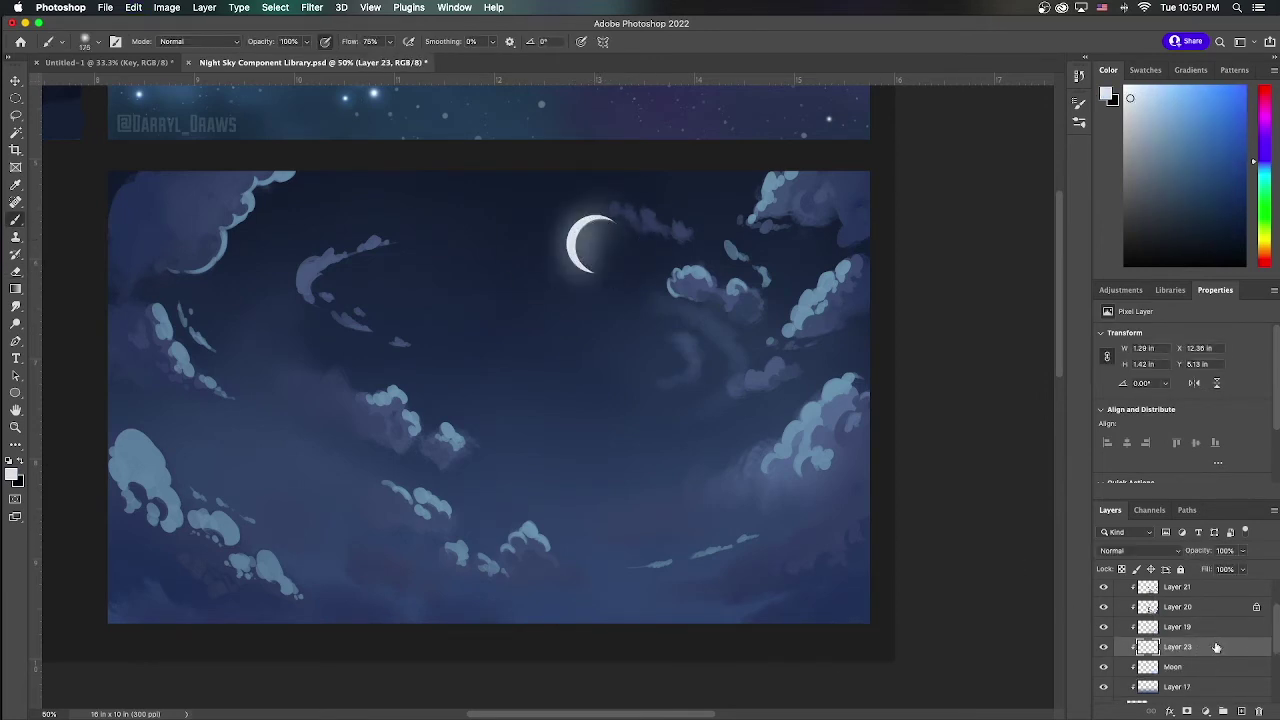
Paint faint mid-blue cloud patches around the sky with a textured cloud brush on a new layer at the top of Night 3
{"action": "key", "text": "ctrl+shift+alt+n"}
{"action": "left_click", "coordinate": [85, 41]}
{"action": "double_click", "coordinate": [343, 386]}
{"action": "left_click", "coordinate": [1169, 141]}
{"action": "left_click_drag", "start_coordinate": [652, 450], "coordinate": [698, 432]}
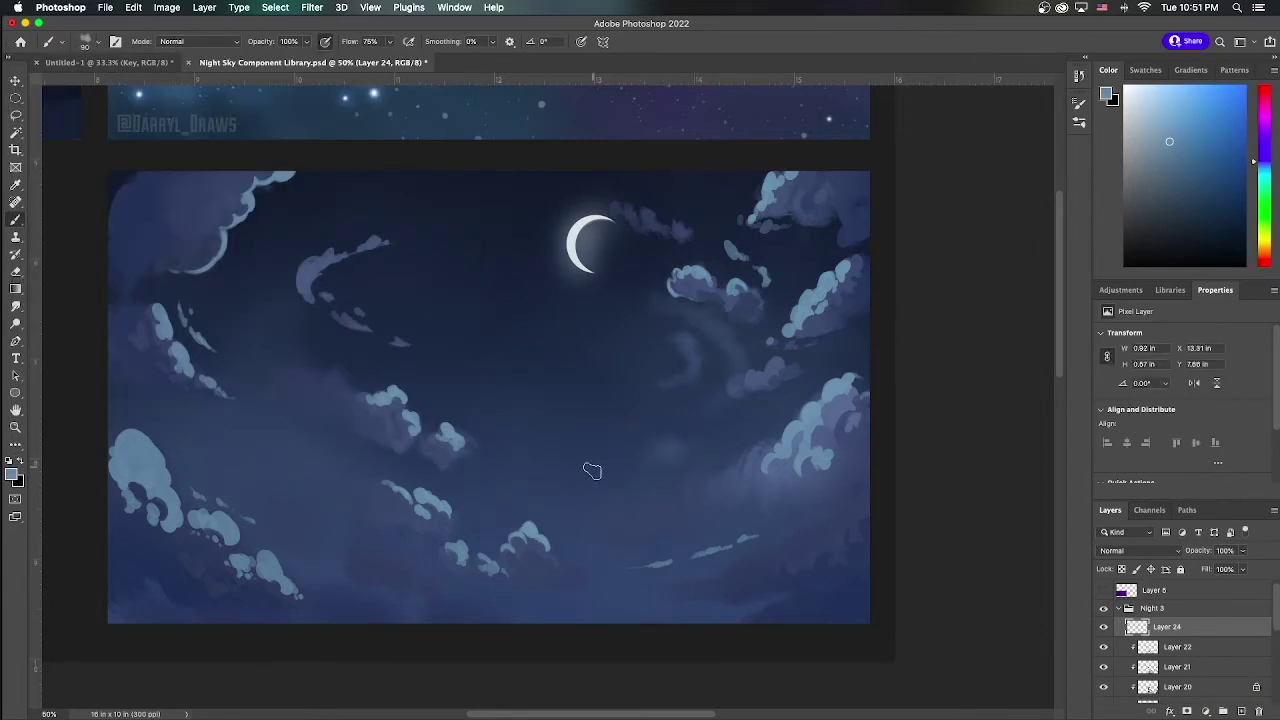
{"action": "left_click_drag", "start_coordinate": [455, 188], "coordinate": [508, 200]}
{"action": "left_click_drag", "start_coordinate": [316, 232], "coordinate": [305, 236]}
{"action": "left_click_drag", "start_coordinate": [300, 415], "coordinate": [313, 455]}
Add small hard-edged pale blue highlights to the faint cloud patches and clip their layer to the sky artwork
{"action": "key", "text": "shift+bracketright"}
{"action": "key", "text": "shift+bracketright"}
{"action": "key", "text": "shift+bracketright"}
{"action": "key", "text": "shift+bracketright"}
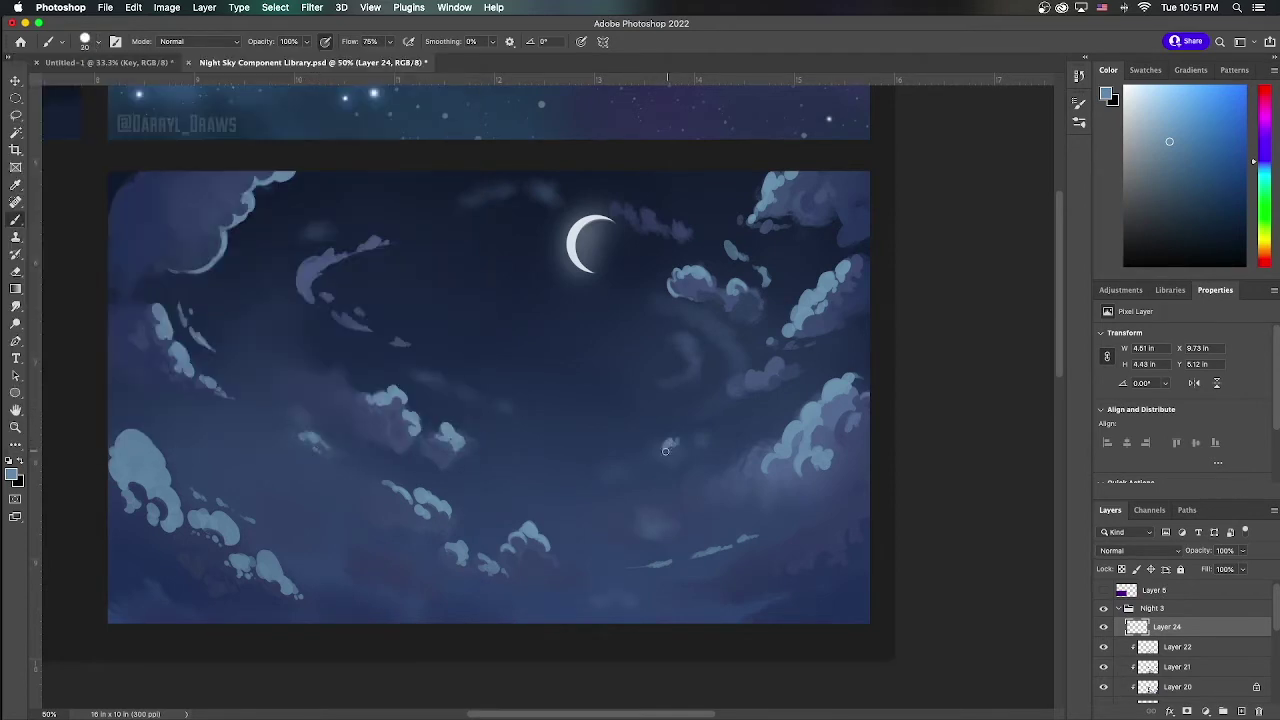
{"action": "key", "text": "super+alt+g"}
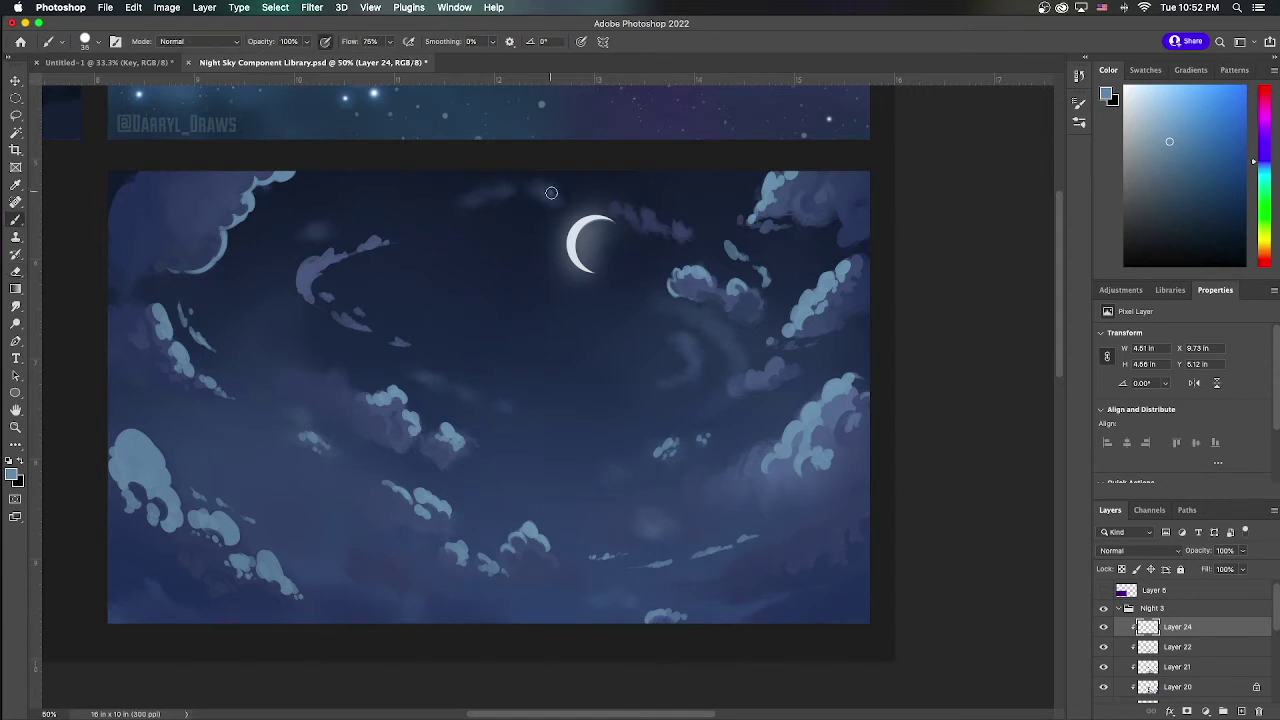
{"action": "key", "text": "b"}
Paint dark cloud shapes in the lower-left and lower-right corners of the sky with sampled dark blues
{"action": "left_click", "coordinate": [305, 296], "text": "alt"}
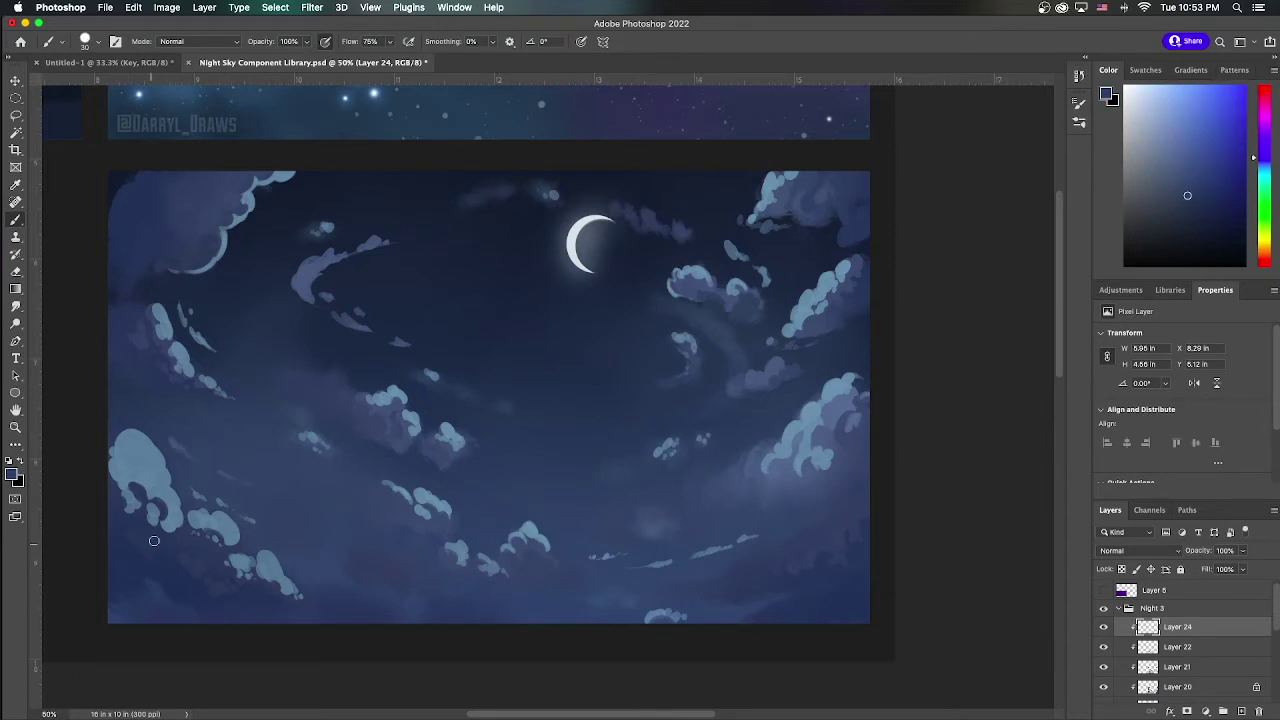
{"action": "left_click", "coordinate": [186, 592], "text": "alt"}
{"action": "left_click", "coordinate": [268, 612], "text": "alt"}
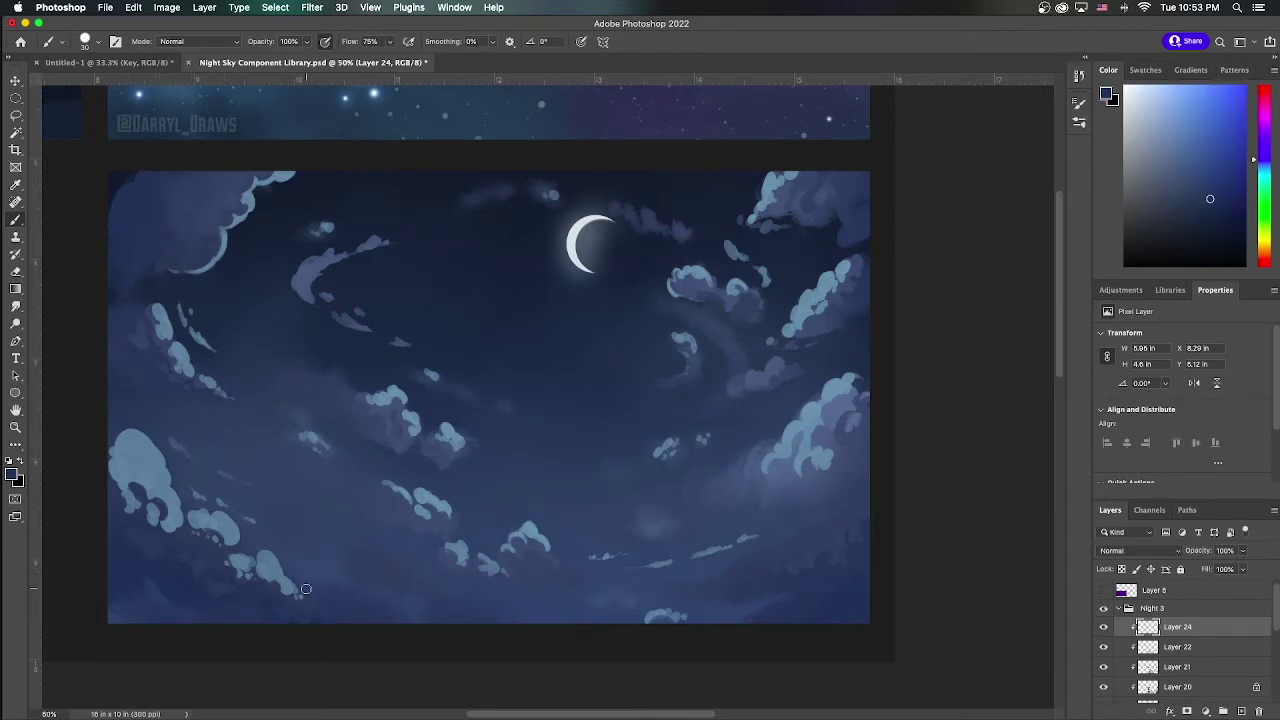
{"action": "left_click", "coordinate": [808, 566], "text": "alt"}
{"action": "left_click", "coordinate": [859, 593], "text": "alt"}
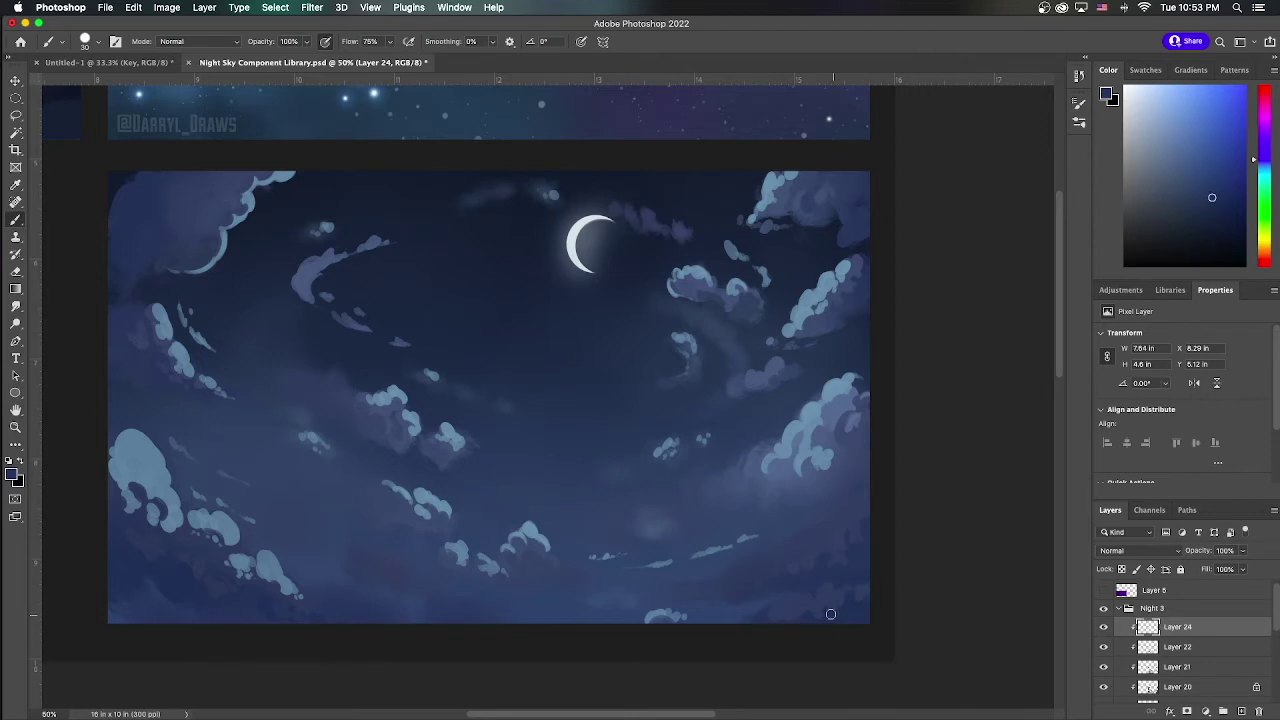
Soften the upper-left cloud and the underside of the large right-hand cloud with a textured brush and sampled blues
{"action": "left_click", "coordinate": [159, 201], "text": "alt"}
{"action": "right_click", "coordinate": [132, 212]}
{"action": "double_click", "coordinate": [337, 387]}
{"action": "left_click", "coordinate": [812, 476], "text": "alt"}
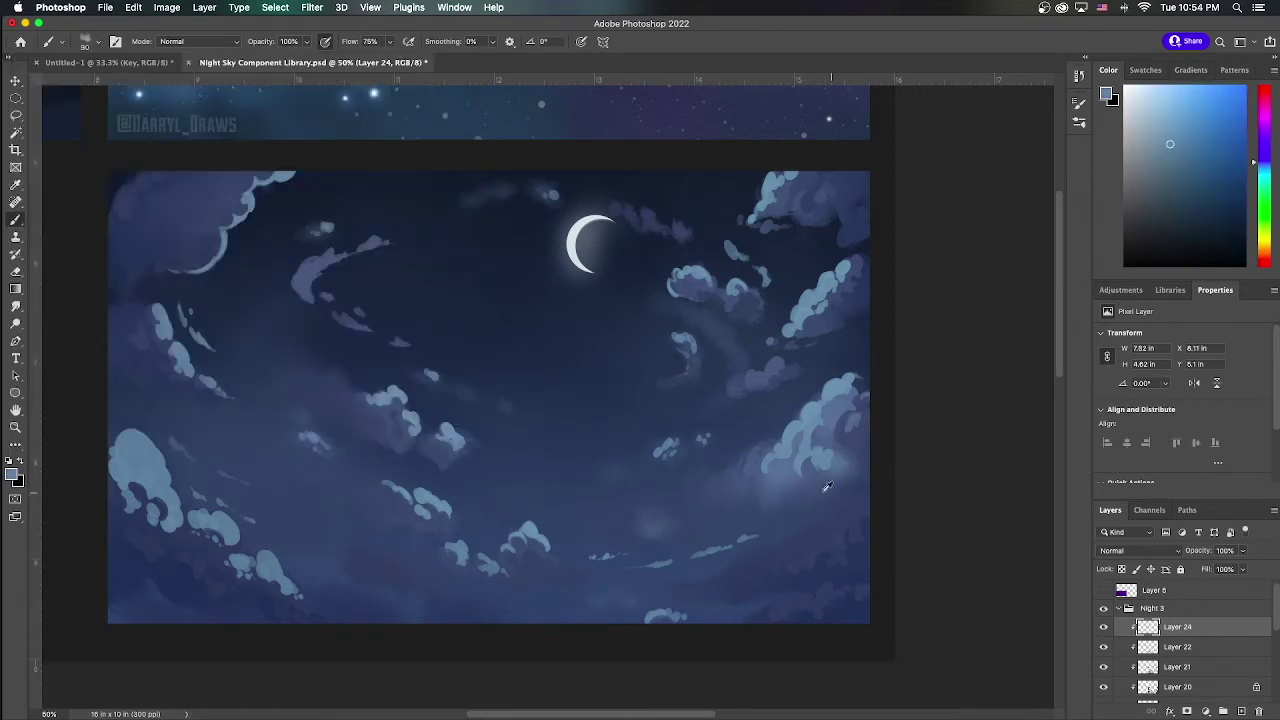
{"action": "left_click", "coordinate": [826, 468], "text": "alt"}
Add a new layer above the cloud layers and name it Flare
{"action": "left_click", "coordinate": [484, 546], "text": "alt"}
{"action": "left_click", "coordinate": [1241, 711]}
{"action": "double_click", "coordinate": [1172, 626]}
{"action": "type", "text": "Flare"}
{"action": "key", "text": "Return"}
Paint a thick white curved streak at 100% flow from the sky's top edge to a tapered tip near the centre
{"action": "left_click", "coordinate": [93, 41]}
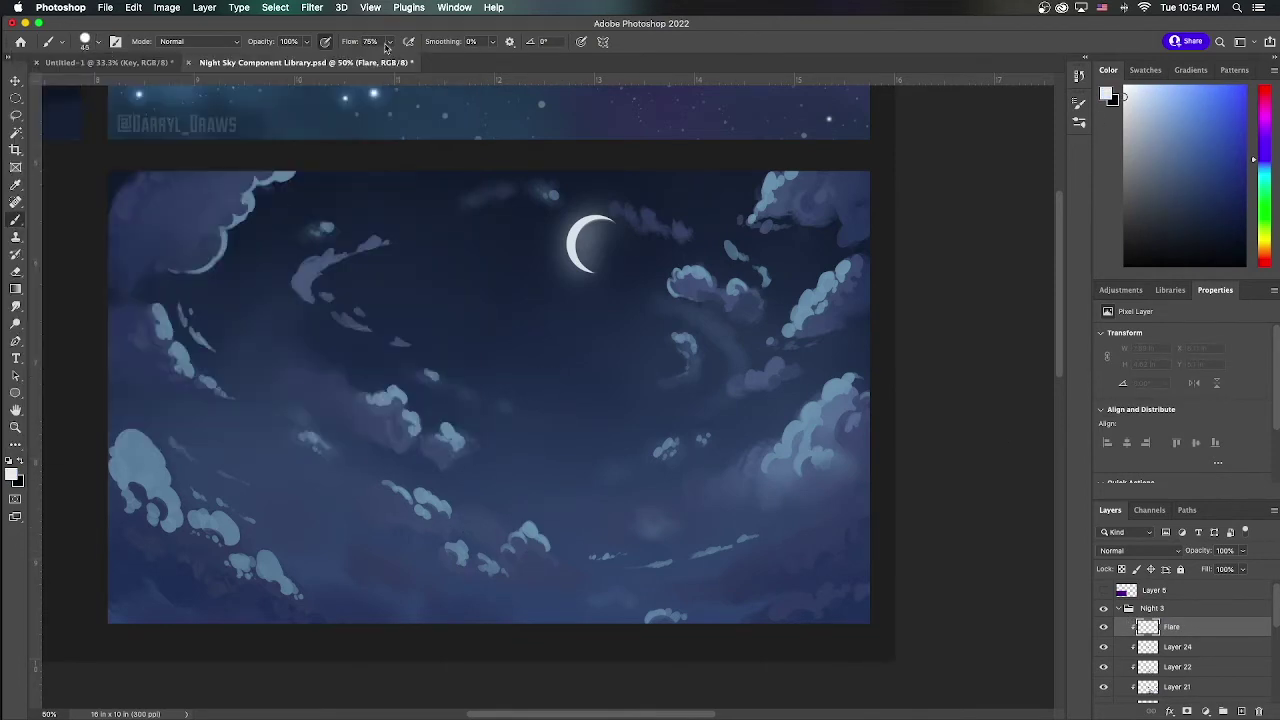
{"action": "mouse_move", "coordinate": [830, 175]}
{"action": "left_mouse_down"}
{"action": "mouse_move", "coordinate": [575, 483]}
{"action": "mouse_move", "coordinate": [415, 168]}
{"action": "left_mouse_up"}
{"action": "key", "text": "ctrl+z"}
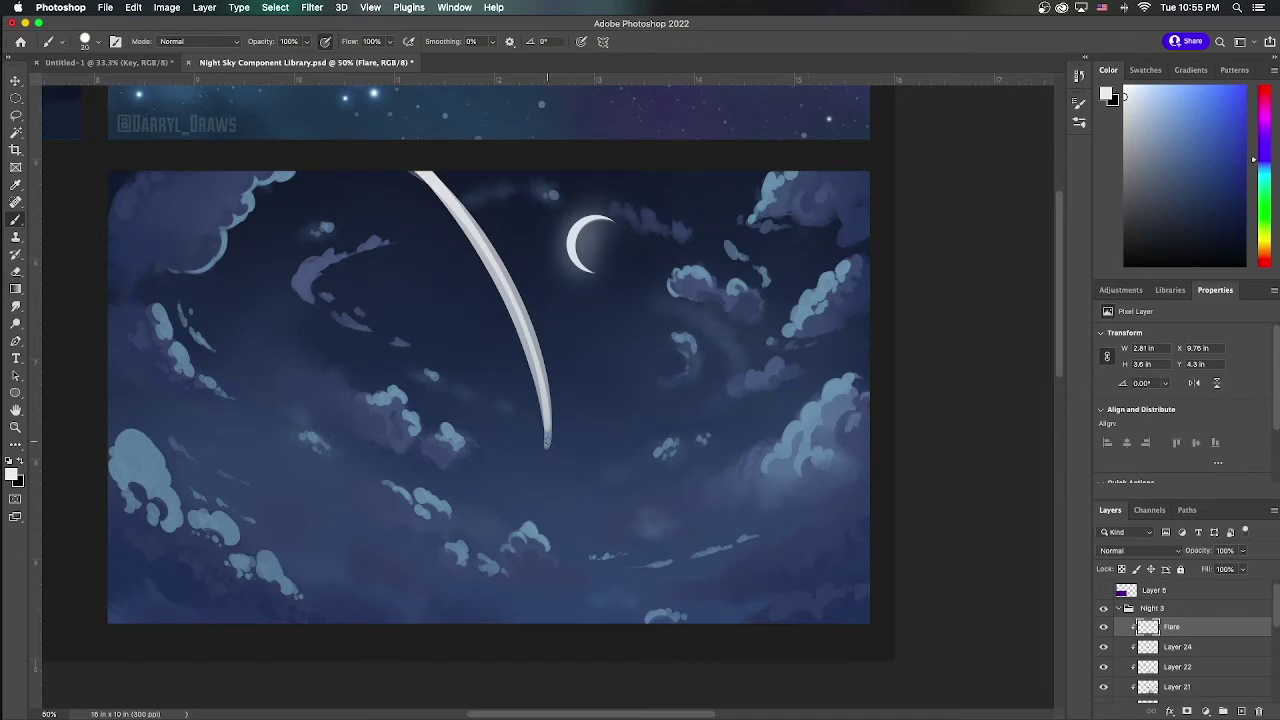
{"action": "mouse_move", "coordinate": [548, 440]}
{"action": "left_mouse_down"}
{"action": "mouse_move", "coordinate": [508, 295]}
{"action": "mouse_move", "coordinate": [416, 170]}
{"action": "left_mouse_up"}
Paint a soft purple glow along the white streak on a new Lights layer set to Linear Dodge (Add)
{"action": "key", "text": "ctrl+shift+alt+n"}
{"action": "key", "text": "shift+alt+w"}
{"action": "key", "text": "bracketright"}
{"action": "key", "text": "bracketright"}
{"action": "key", "text": "bracketright"}
{"action": "right_click", "coordinate": [547, 449]}
{"action": "key", "text": "Escape"}
{"action": "key", "text": "bracketright"}
{"action": "key", "text": "bracketright"}
{"action": "left_click", "coordinate": [545, 422], "text": "ctrl+alt+super"}
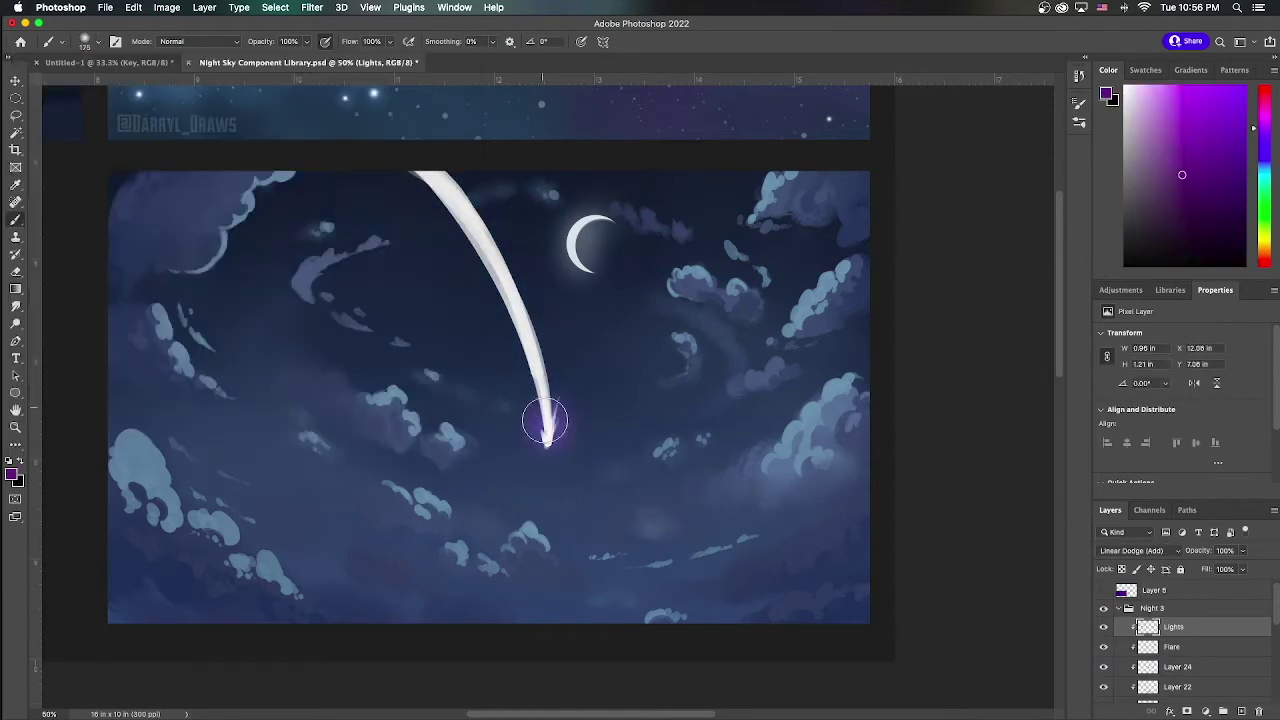
{"action": "left_click_drag", "start_coordinate": [545, 422], "coordinate": [415, 172]}
Apply a Gaussian Blur to the Flare layer
{"action": "key", "text": "alt+bracketleft"}
{"action": "left_click", "coordinate": [312, 7]}
{"action": "mouse_move", "coordinate": [457, 190]}
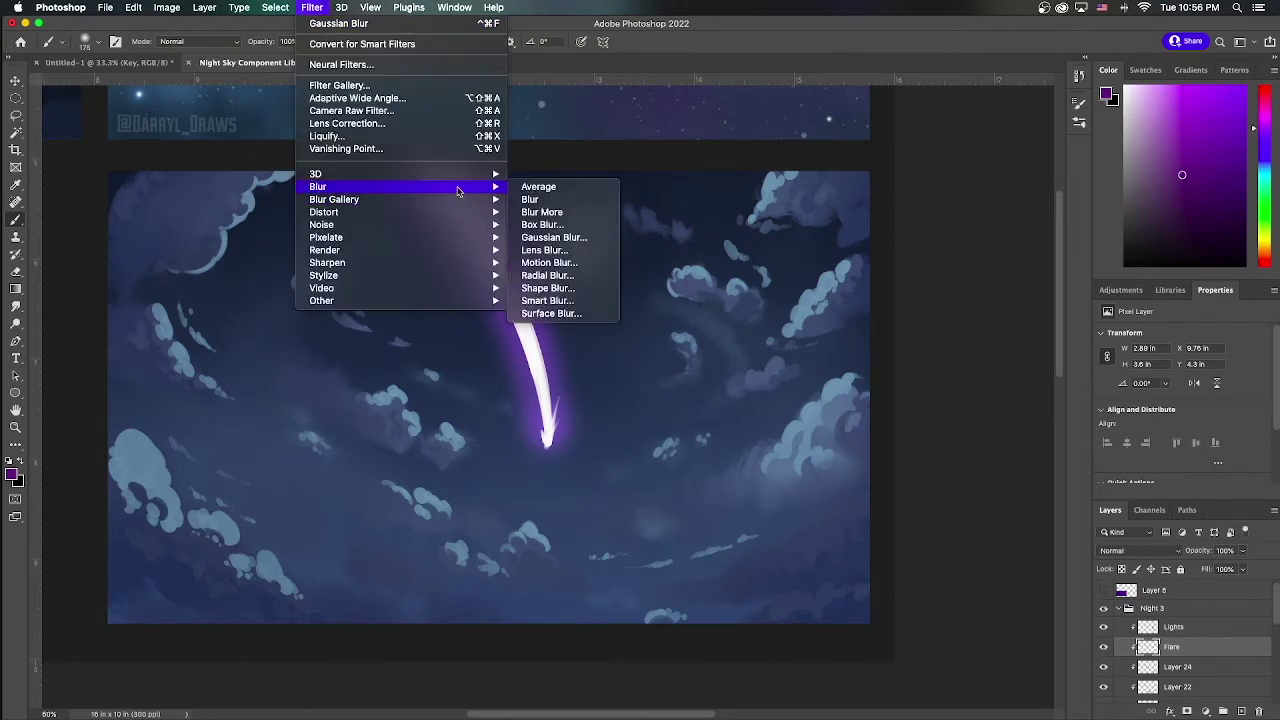
{"action": "left_click", "coordinate": [554, 237]}
{"action": "key", "text": "Return"}
{"action": "key", "text": "e"}
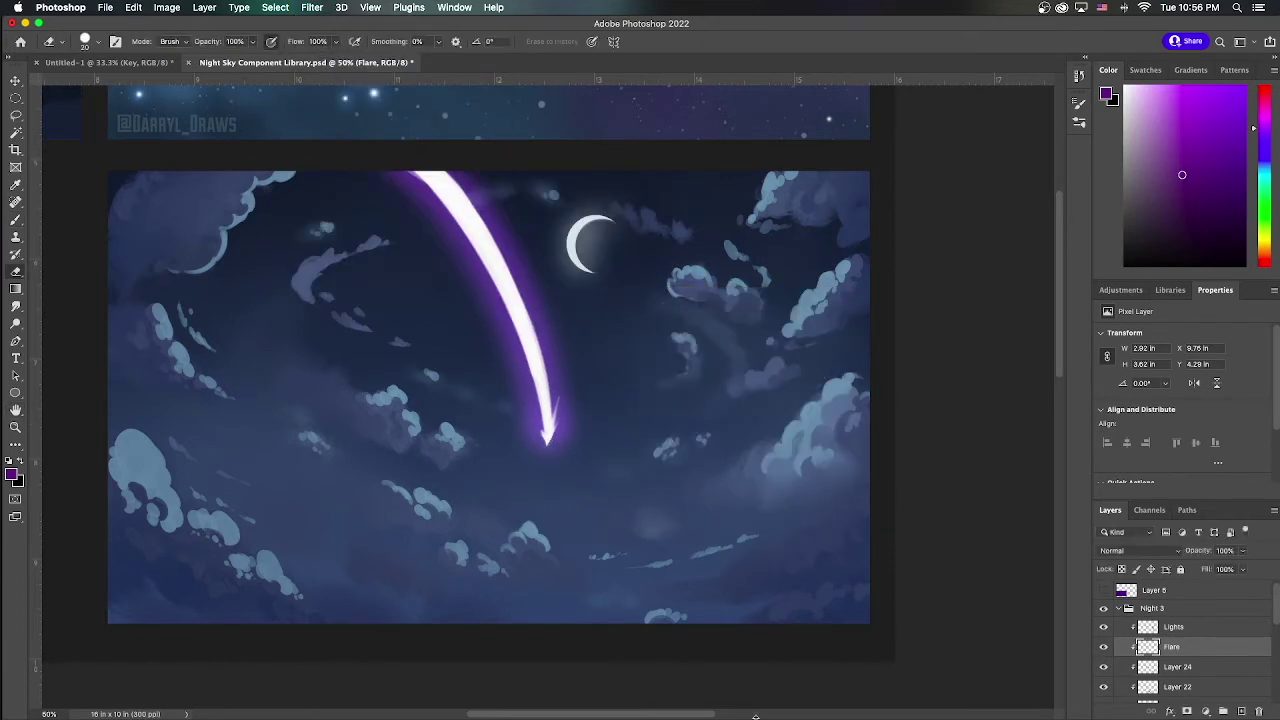
Add soft glows in a sampled pale blue to the left, centre and right-hand cloud highlights on the Lights layer
{"action": "key", "text": "b"}
{"action": "key", "text": "alt+bracketright"}
{"action": "left_click", "coordinate": [829, 343], "text": "alt"}
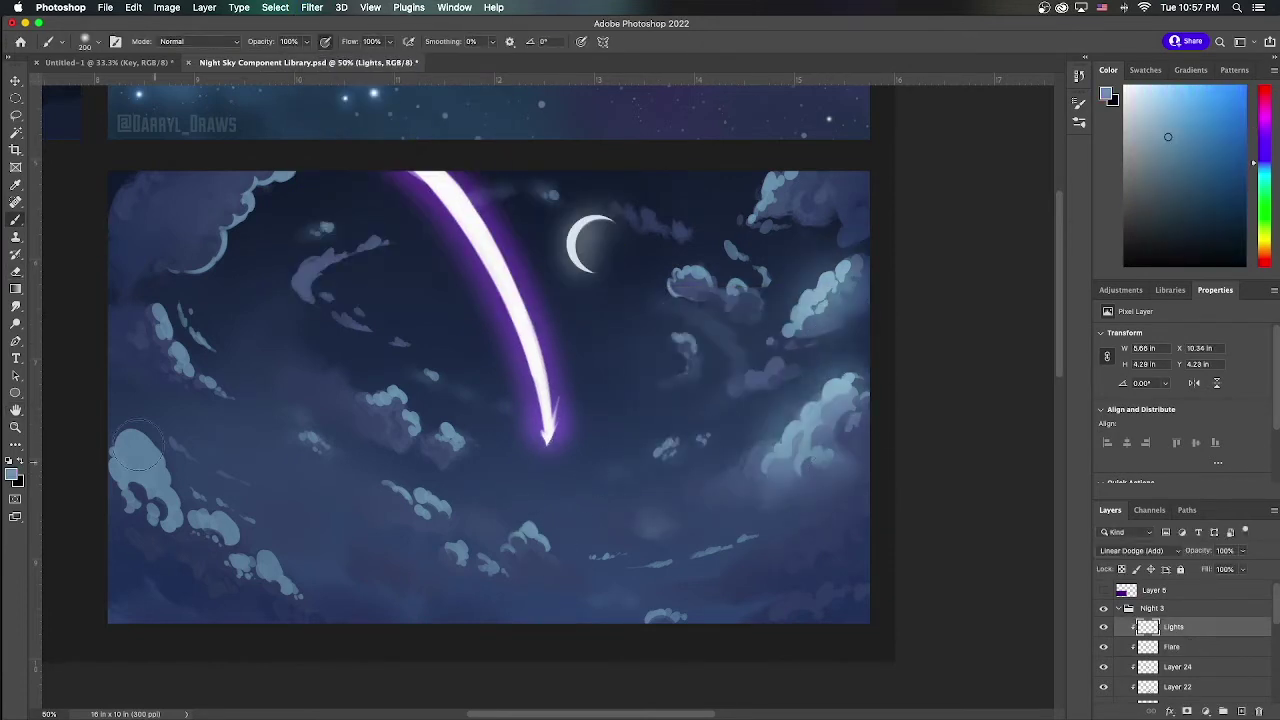
{"action": "left_click_drag", "start_coordinate": [185, 508], "coordinate": [160, 465]}
{"action": "left_click", "coordinate": [230, 235]}
{"action": "left_click", "coordinate": [390, 400]}
{"action": "left_click", "coordinate": [455, 440]}
{"action": "left_click", "coordinate": [540, 537]}
{"action": "left_click", "coordinate": [695, 283]}
{"action": "left_click", "coordinate": [799, 372]}
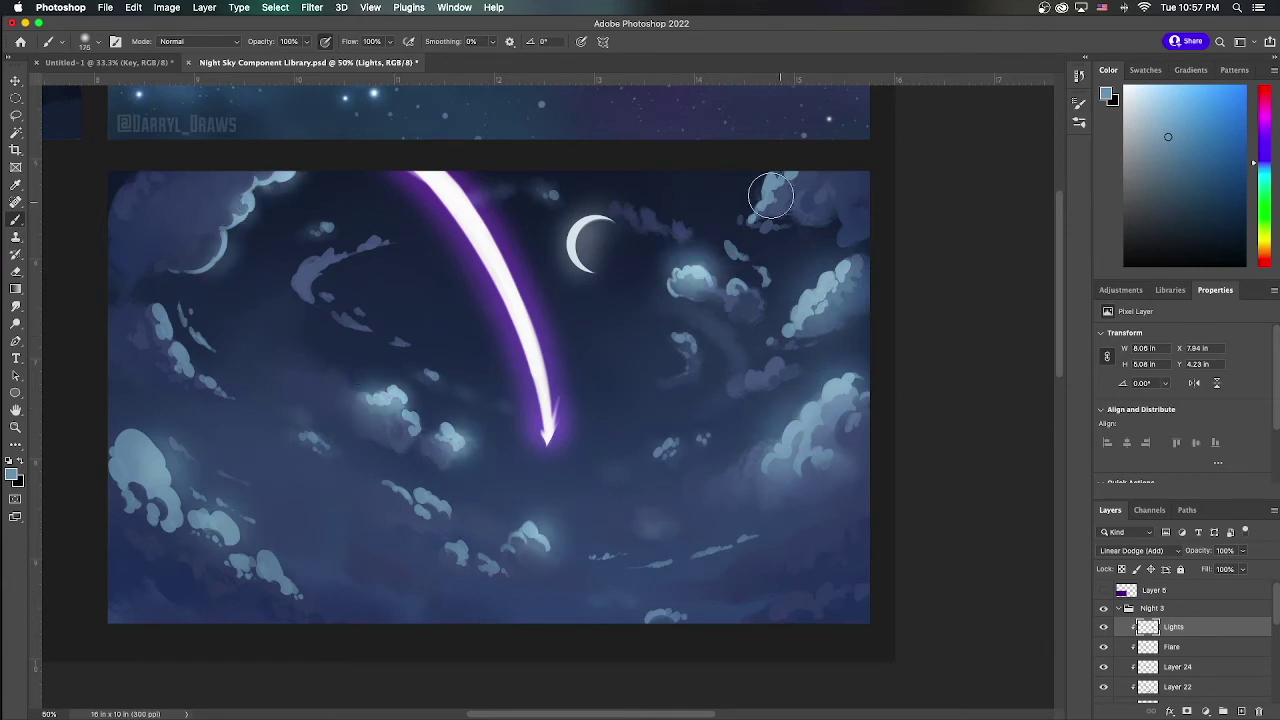
Add more pale blue glows to the upper-right, bottom-edge, lower-left and left-edge clouds on the Lights layer
{"action": "left_click", "coordinate": [774, 192]}
{"action": "left_click", "coordinate": [810, 412]}
{"action": "left_click", "coordinate": [660, 615]}
{"action": "left_click", "coordinate": [272, 565]}
{"action": "left_click", "coordinate": [170, 330]}
{"action": "left_click", "coordinate": [198, 374]}
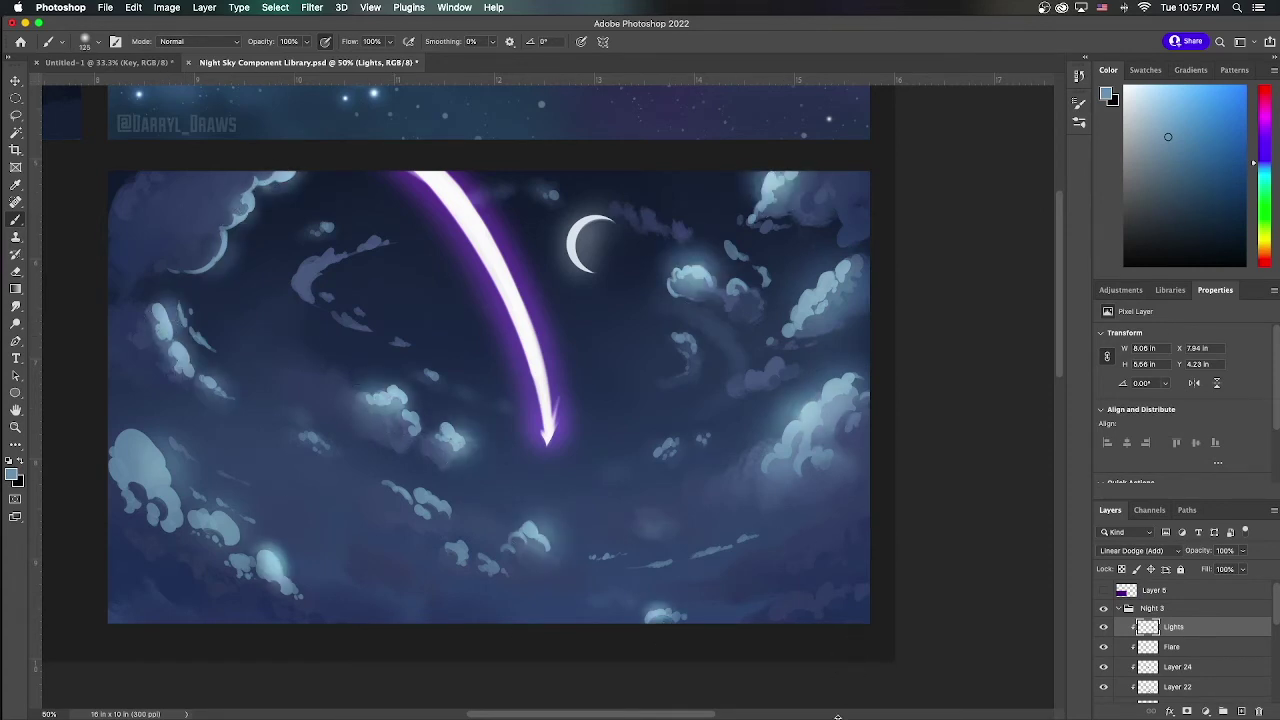
On a new layer above Lights, pick a light purple and add small accents to the cloud highlights around the streak
{"action": "left_click", "coordinate": [1240, 711]}
{"action": "left_click", "coordinate": [491, 289], "text": "alt"}
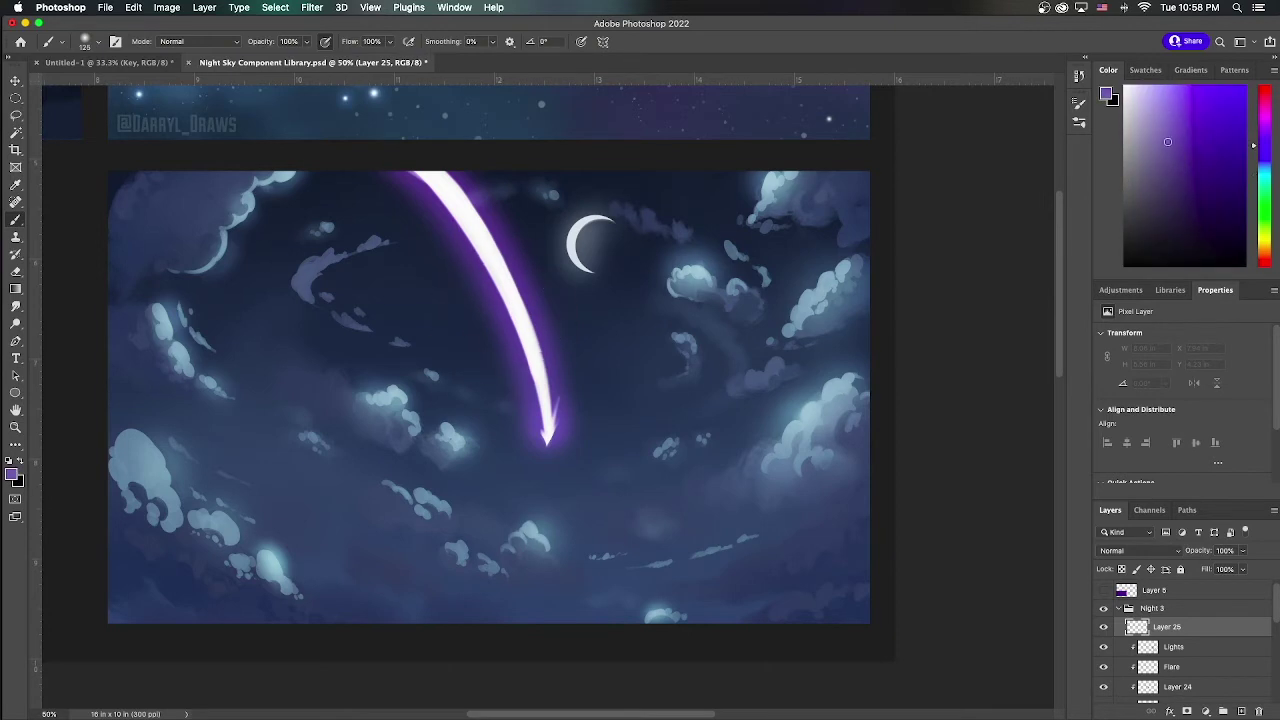
{"action": "key", "text": "bracketleft"}
{"action": "key", "text": "bracketleft"}
{"action": "key", "text": "bracketleft"}
{"action": "key", "text": "bracketleft"}
{"action": "key", "text": "bracketleft"}
{"action": "key", "text": "bracketleft"}
{"action": "key", "text": "bracketleft"}
{"action": "key", "text": "bracketleft"}
{"action": "key", "text": "bracketleft"}
{"action": "left_click", "coordinate": [1152, 114]}
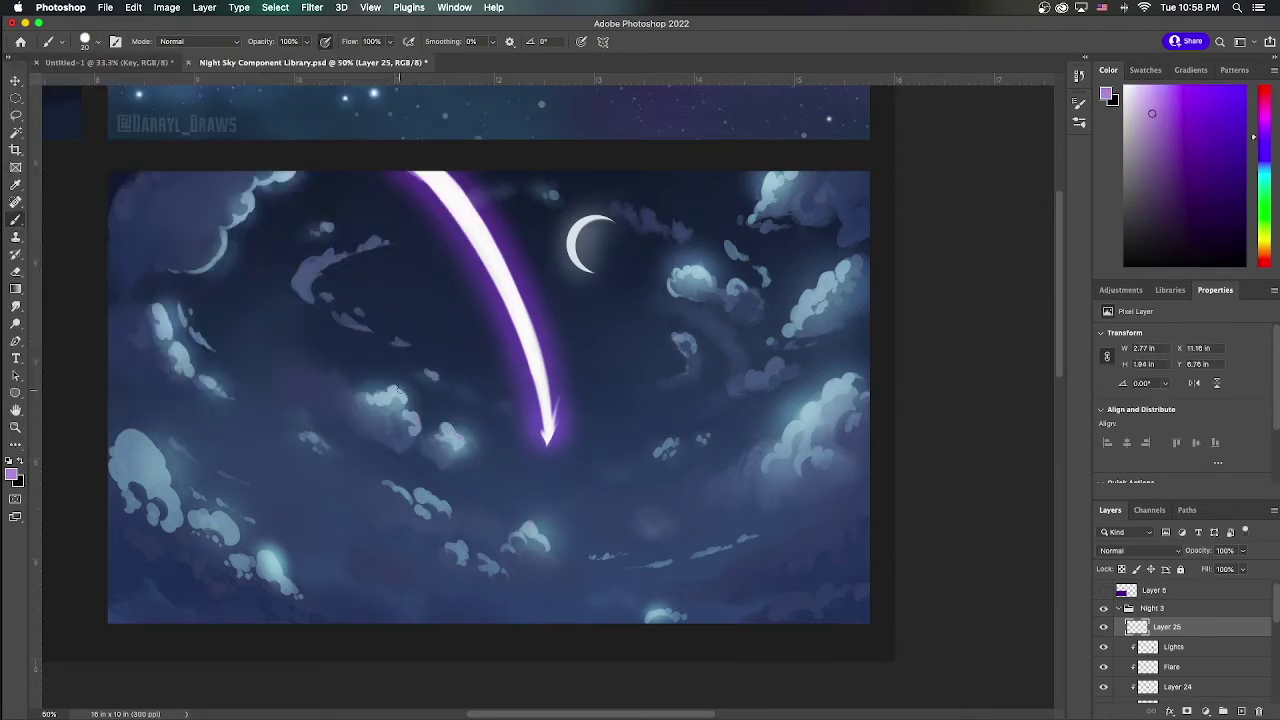
Dot small white stars across the open sky on a new Stars layer beneath the Moon layer
{"action": "key", "text": "alt+bracketleft"}
{"action": "key", "text": "alt+bracketleft"}
{"action": "key", "text": "alt+bracketleft"}
{"action": "key", "text": "alt+bracketleft"}
{"action": "key", "text": "alt+bracketleft"}
{"action": "key", "text": "alt+bracketleft"}
{"action": "key", "text": "alt+bracketleft"}
{"action": "key", "text": "alt+bracketleft"}
{"action": "key", "text": "alt+bracketleft"}
{"action": "key", "text": "x"}
{"action": "left_click", "coordinate": [276, 300]}
{"action": "left_click", "coordinate": [432, 321]}
{"action": "left_click", "coordinate": [601, 308]}
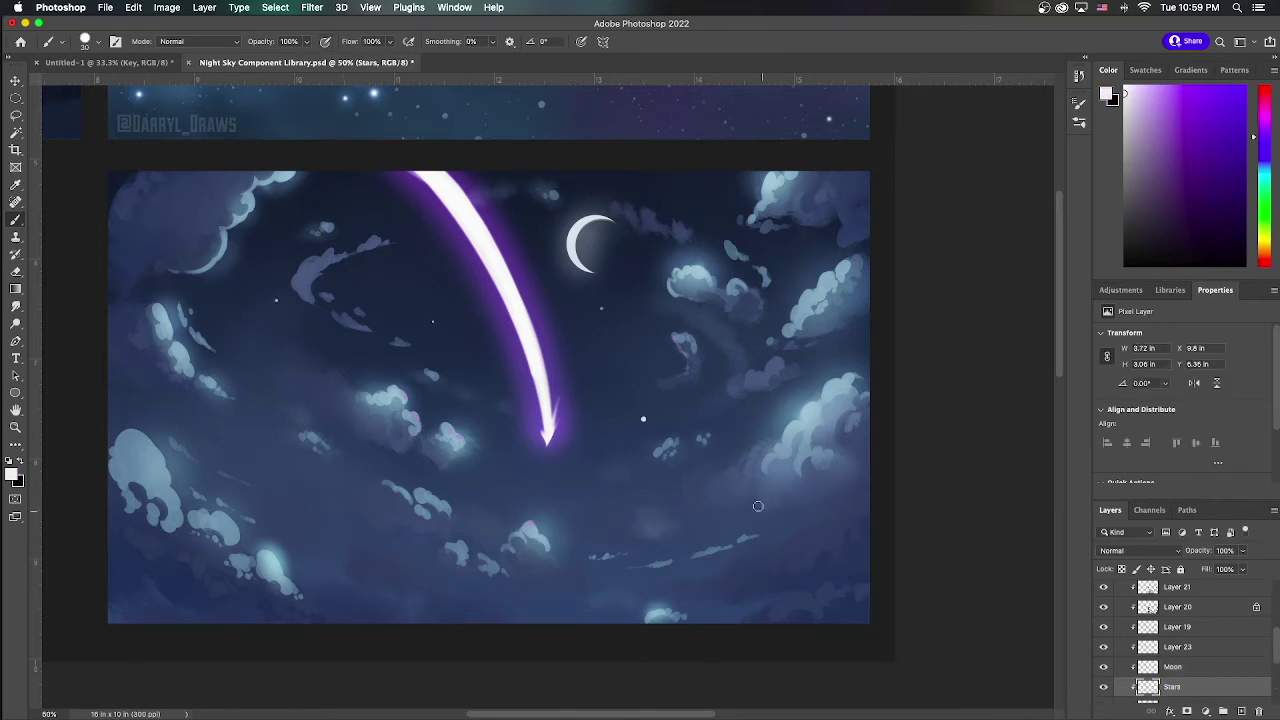
Scatter clusters of tiny white stars over the sky with a scatter brush on the Stars layer
{"action": "left_click", "coordinate": [85, 41]}
{"action": "double_click", "coordinate": [230, 220]}
{"action": "left_click", "coordinate": [355, 185]}
Paint soft blue glows around the brighter stars on a new Star Glow layer set to Linear Dodge (Add)
{"action": "left_click", "coordinate": [1250, 703]}
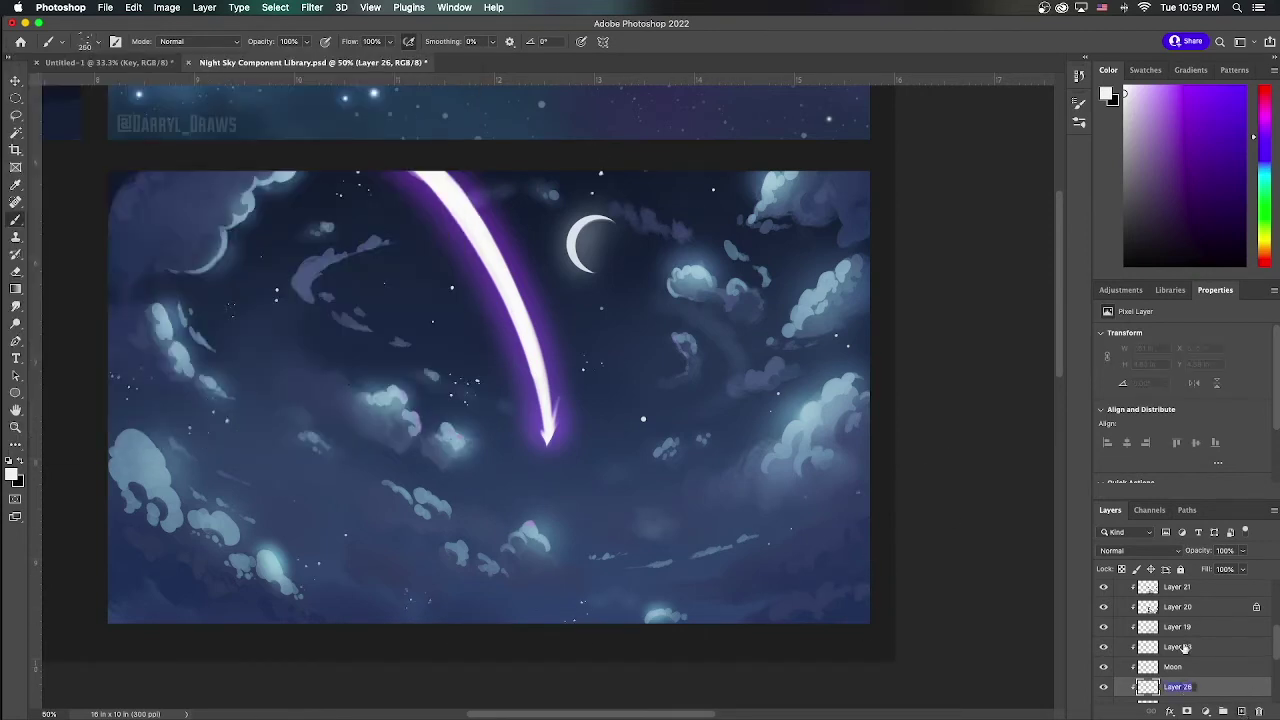
{"action": "left_click", "coordinate": [85, 41]}
{"action": "double_click", "coordinate": [230, 220]}
{"action": "left_click", "coordinate": [813, 441], "text": "alt"}
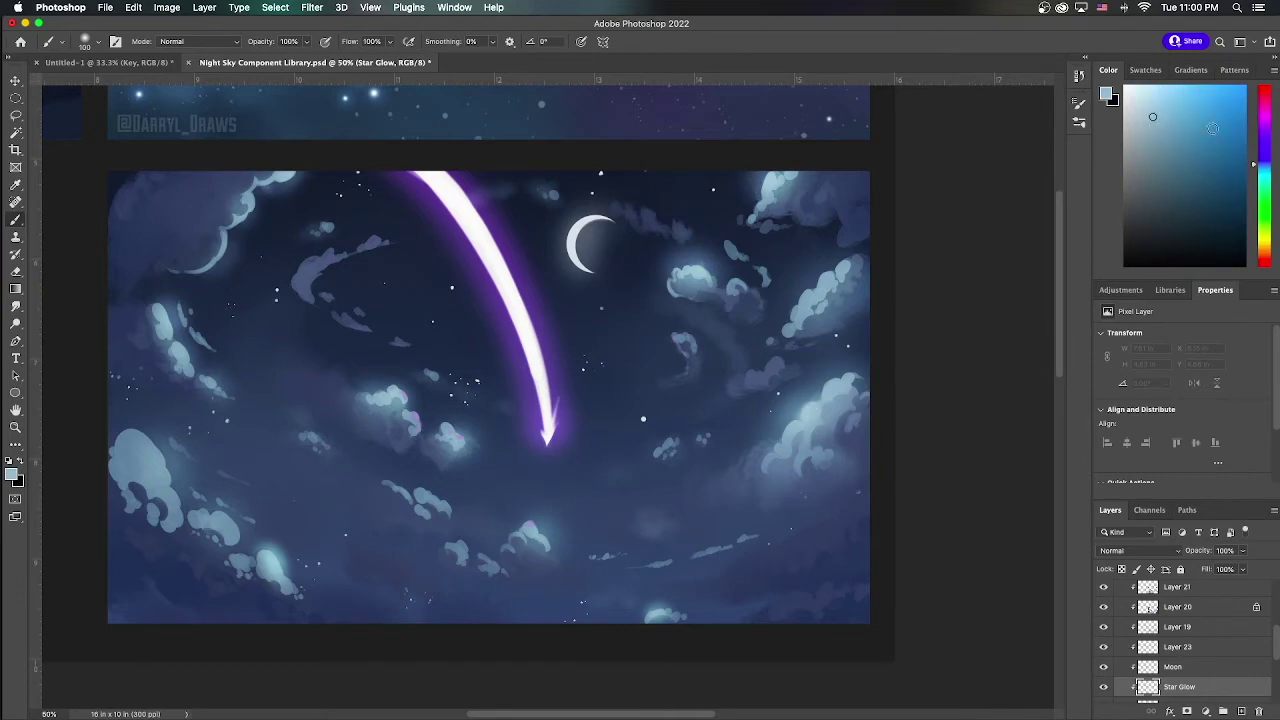
{"action": "left_click", "coordinate": [453, 287]}
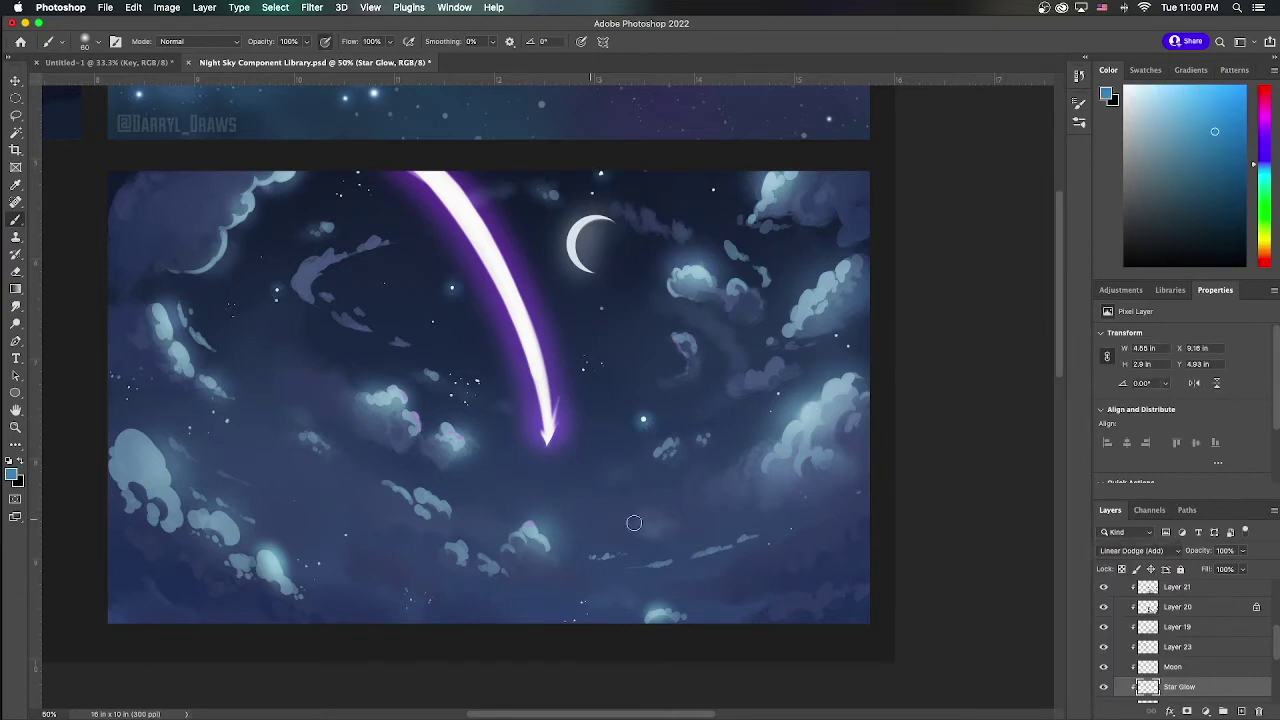
{"action": "key", "text": "super+z"}
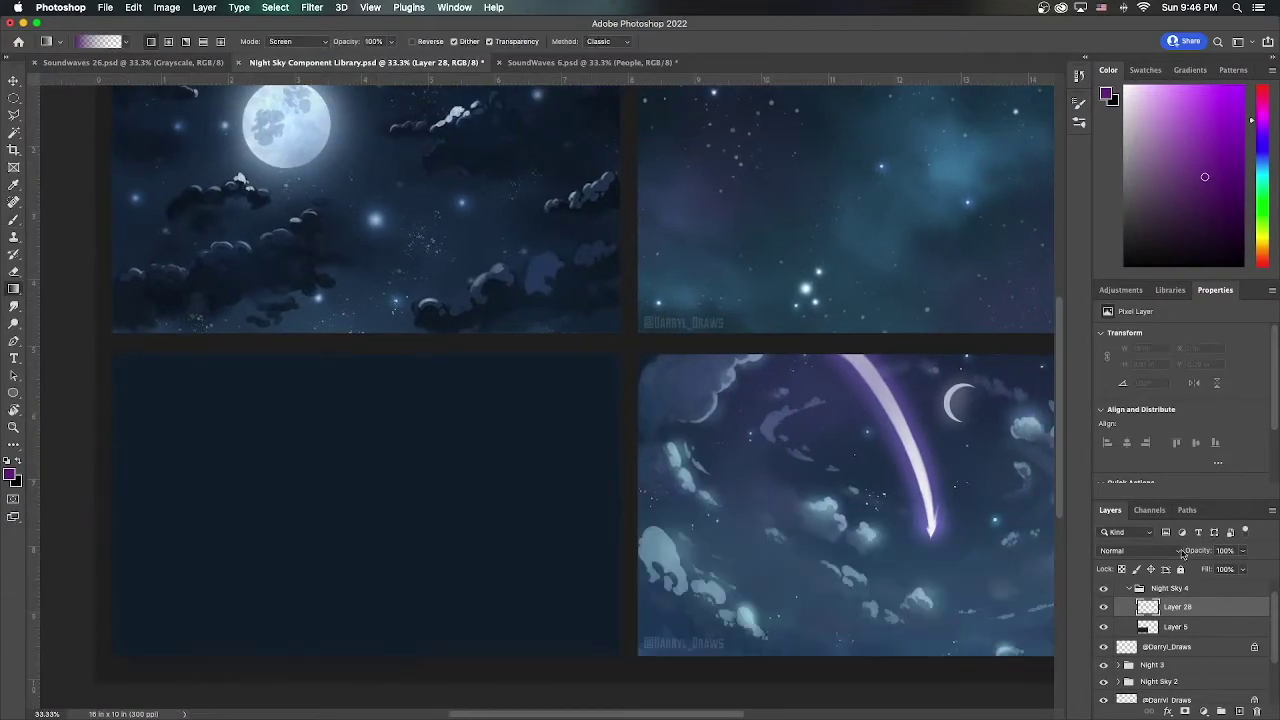
Add a magenta-purple gradient to the lower Night Sky 4 panel and brush a sampled muted blue haze on a new layer
{"action": "left_click_drag", "start_coordinate": [365, 420], "coordinate": [380, 451]}
{"action": "key", "text": "super+shift+alt+n"}
{"action": "left_click", "coordinate": [795, 204], "text": "alt"}
{"action": "key", "text": "b"}
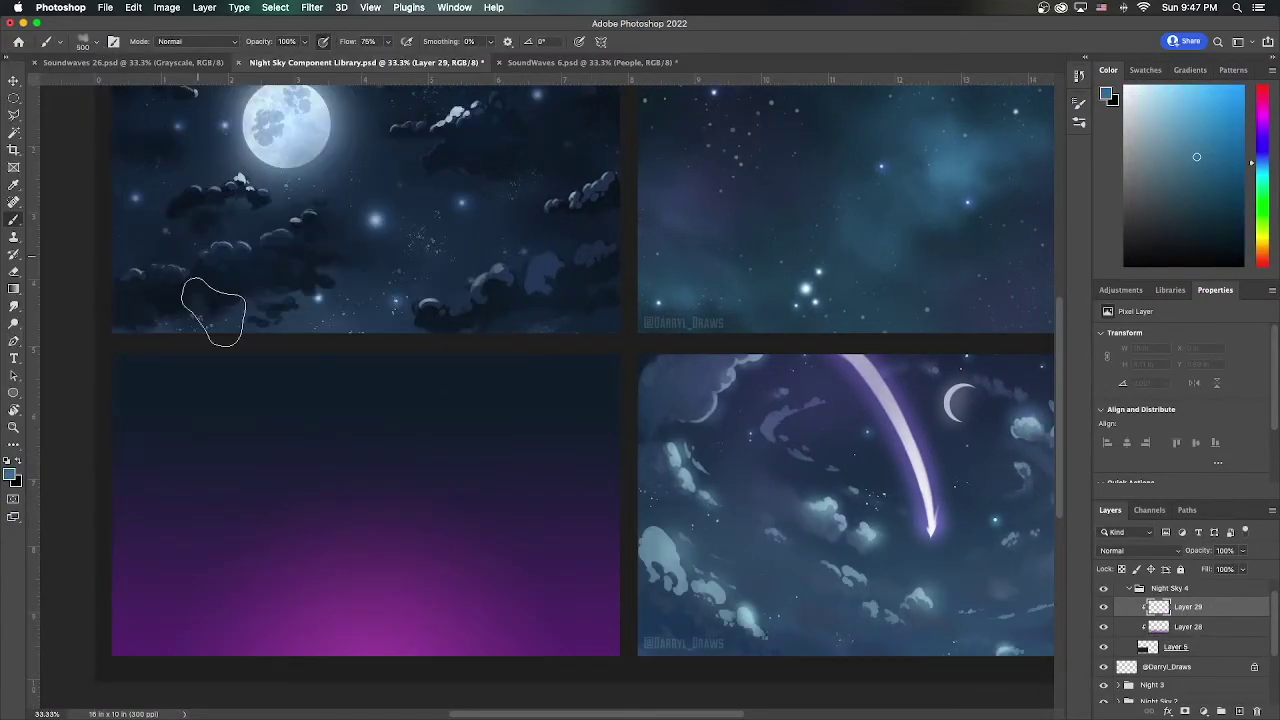
{"action": "left_click_drag", "start_coordinate": [481, 544], "coordinate": [467, 677]}
Brush sampled dark navy haze into the purple glow with a smaller textured cloud brush, extending it along the lower right
{"action": "left_click", "coordinate": [649, 454], "text": "alt"}
{"action": "key", "text": "super+equal"}
{"action": "key", "text": "bracketleft"}
{"action": "key", "text": "bracketleft"}
{"action": "key", "text": "bracketleft"}
{"action": "key", "text": "bracketleft"}
{"action": "key", "text": "bracketleft"}
{"action": "key", "text": "bracketleft"}
{"action": "key", "text": "bracketleft"}
{"action": "key", "text": "bracketleft"}
{"action": "key", "text": "bracketleft"}
{"action": "key", "text": "bracketleft"}
{"action": "key", "text": "bracketleft"}
{"action": "key", "text": "bracketleft"}
{"action": "key", "text": "bracketleft"}
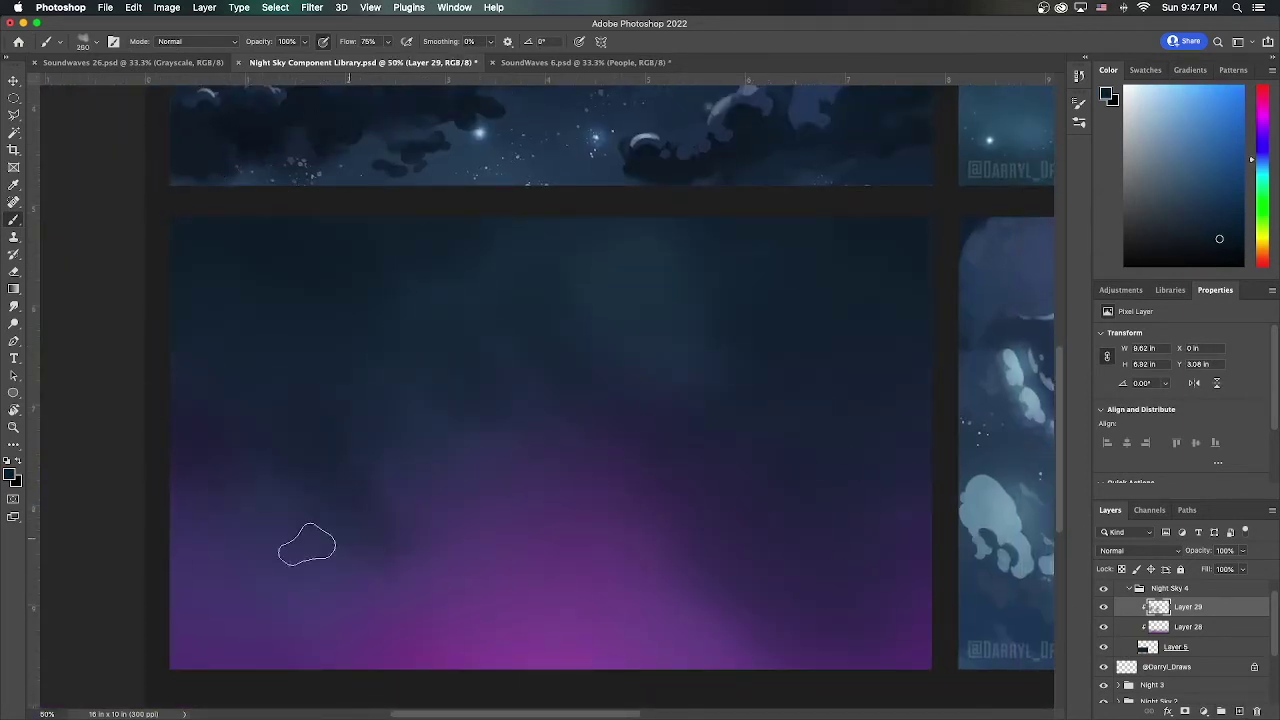
{"action": "left_click_drag", "start_coordinate": [534, 603], "coordinate": [689, 598]}
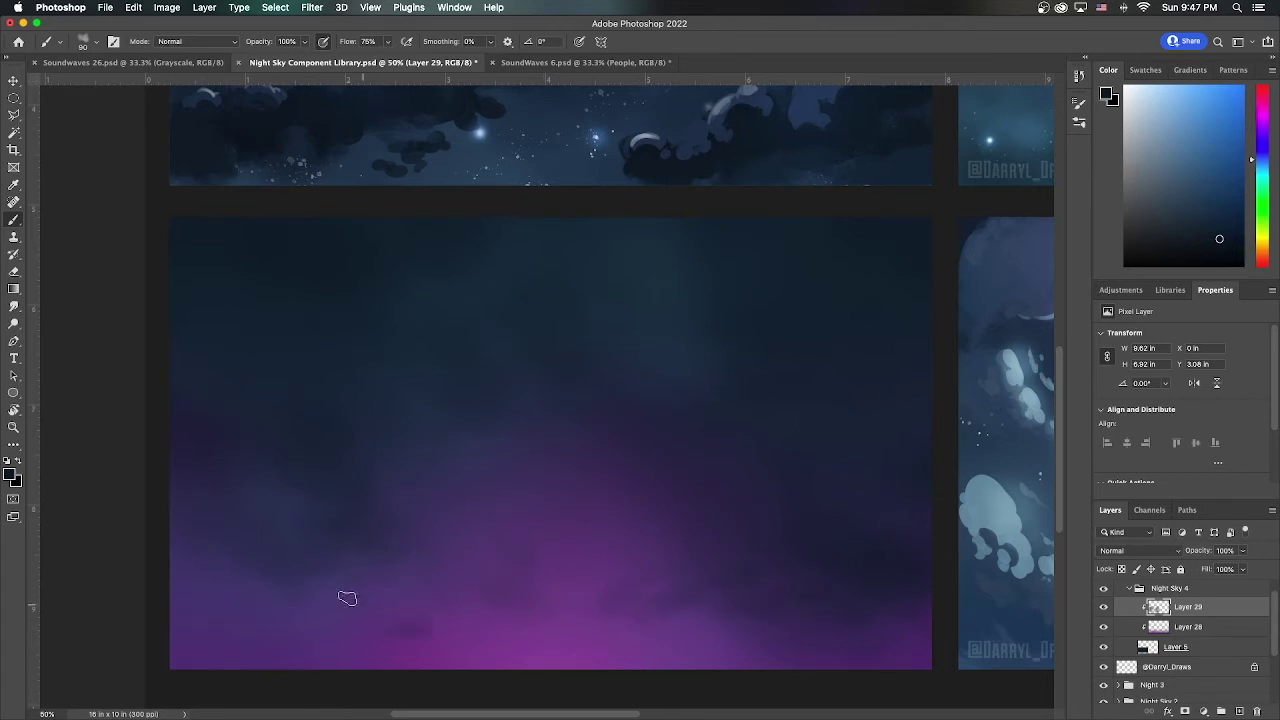
Paint thin dark cloud wisps across the lower-left purple glow and deepen the upper sky with a larger brush
{"action": "left_click_drag", "start_coordinate": [478, 634], "coordinate": [292, 638]}
{"action": "left_click_drag", "start_coordinate": [278, 572], "coordinate": [176, 556]}
{"action": "key", "text": "bracketright"}
{"action": "key", "text": "bracketright"}
{"action": "key", "text": "bracketright"}
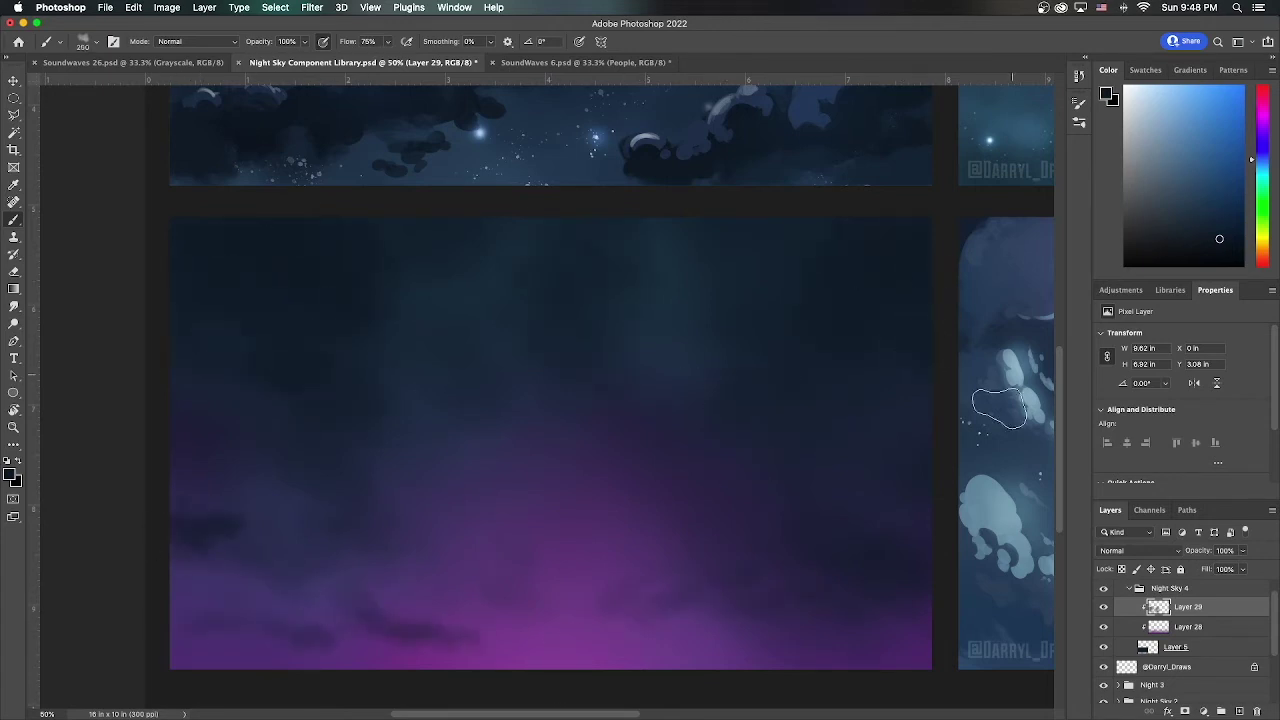
Paint large, soft pale blue glows on a new layer directly above the gradient using a 600 px soft round brush
{"action": "left_click", "coordinate": [1188, 626]}
{"action": "scroll", "coordinate": [808, 511], "scroll_direction": "left", "scroll_amount": 1}
{"action": "left_click", "coordinate": [83, 41]}
{"action": "double_click", "coordinate": [231, 315]}
{"action": "key", "text": "super+shift+alt+n"}
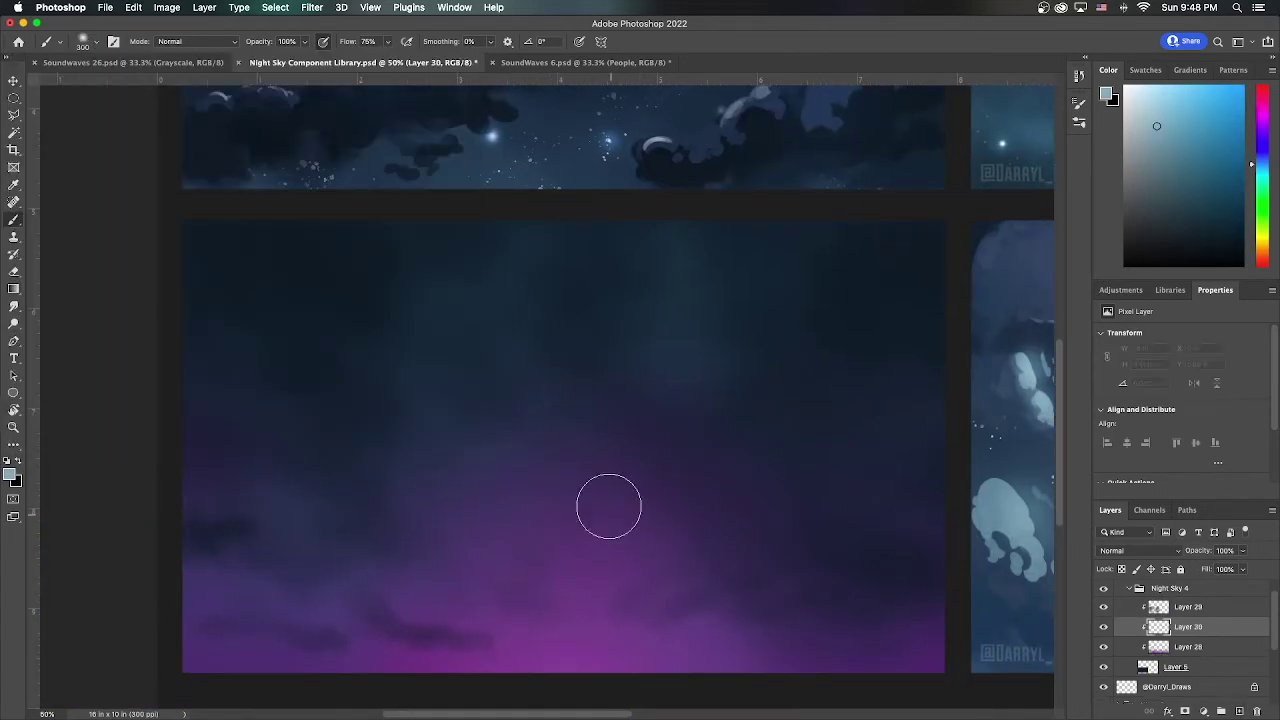
{"action": "key", "text": "bracketright"}
{"action": "key", "text": "bracketright"}
{"action": "key", "text": "bracketright"}
{"action": "key", "text": "bracketright"}
{"action": "key", "text": "bracketright"}
{"action": "key", "text": "bracketright"}
Stamp a pale blue full-moon disc about 0.64 in wide in the upper sky on a new layer named Moon
{"action": "key", "text": "super+shift+alt+n"}
{"action": "double_click", "coordinate": [1188, 626]}
{"action": "type", "text": "Moon"}
{"action": "key", "text": "Return"}
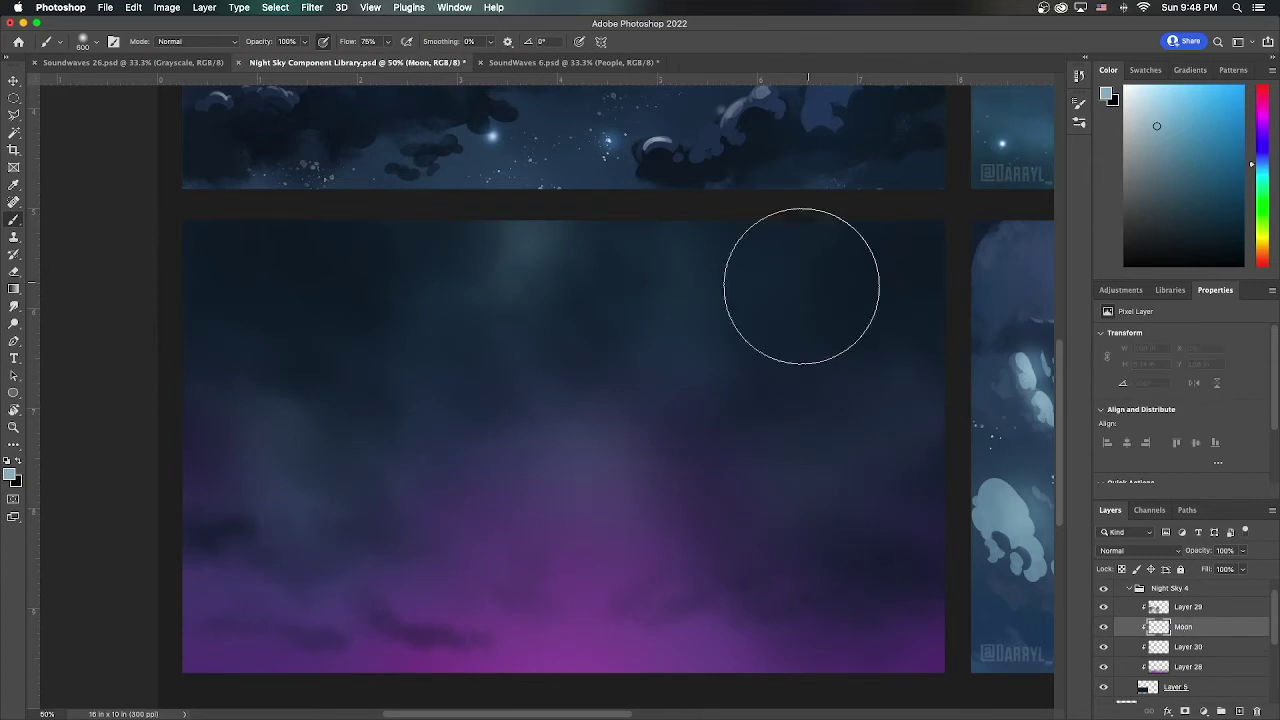
{"action": "scroll", "coordinate": [849, 271], "scroll_direction": "down", "scroll_amount": 2}
{"action": "left_click", "coordinate": [83, 41]}
{"action": "double_click", "coordinate": [251, 323]}
{"action": "left_click", "coordinate": [1188, 609]}
{"action": "key", "text": "alt+bracketleft"}
{"action": "key", "text": "shift+0"}
{"action": "left_click", "coordinate": [642, 190]}
Lock the Moon layer's transparent pixels and brush darker blue surface texture onto the moon
{"action": "left_click", "coordinate": [312, 7]}
{"action": "left_click", "coordinate": [560, 245]}
{"action": "left_click", "coordinate": [806, 317]}
{"action": "key", "text": "slash"}
{"action": "left_click", "coordinate": [95, 41]}
{"action": "double_click", "coordinate": [215, 262]}
{"action": "left_click", "coordinate": [83, 41]}
{"action": "key", "text": "Return"}
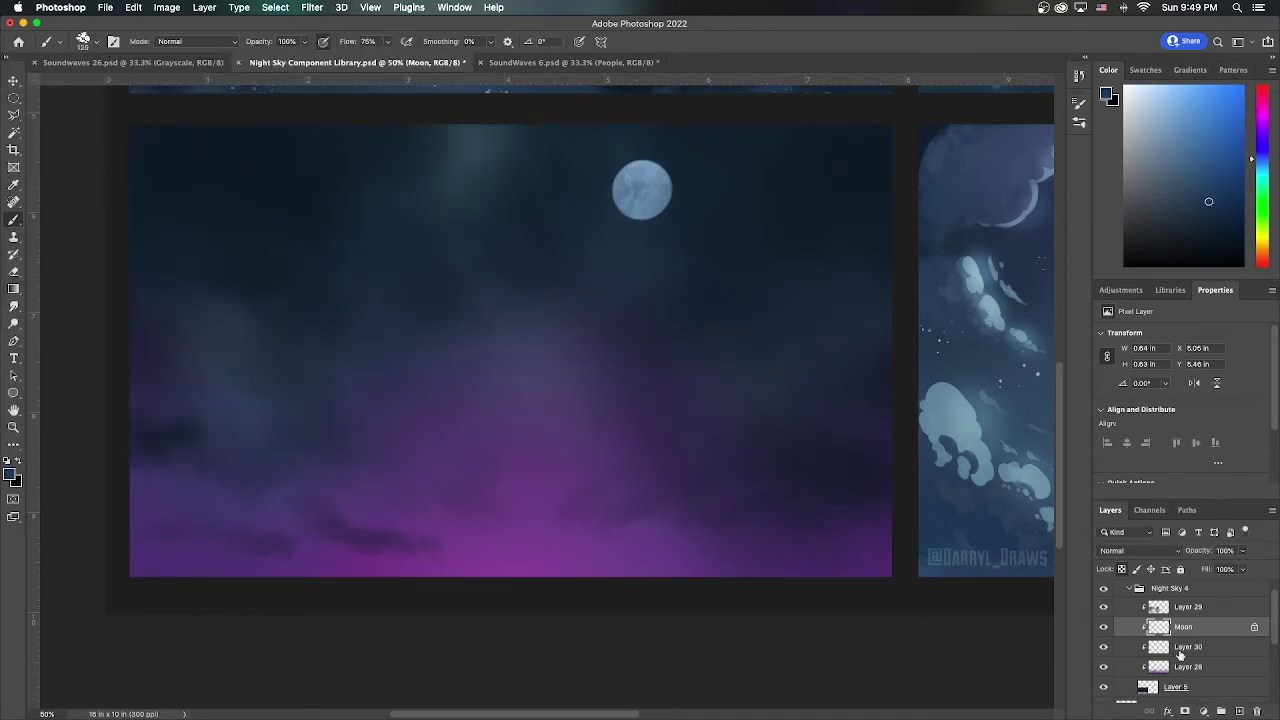
Add a soft pale blue halo around the moon on a new layer named Monlight beneath the Moon layer
{"action": "key", "text": "ctrl+shift+n"}
{"action": "scroll", "coordinate": [557, 374], "scroll_direction": "up", "scroll_amount": 5}
{"action": "scroll", "coordinate": [557, 374], "scroll_direction": "down", "scroll_amount": 4}
{"action": "left_click", "coordinate": [83, 41]}
{"action": "key", "text": "Return"}
Erase the dark haze covering the moon from the cloud haze layer with a large soft eraser
{"action": "key", "text": "e"}
{"action": "left_click", "coordinate": [1188, 606]}
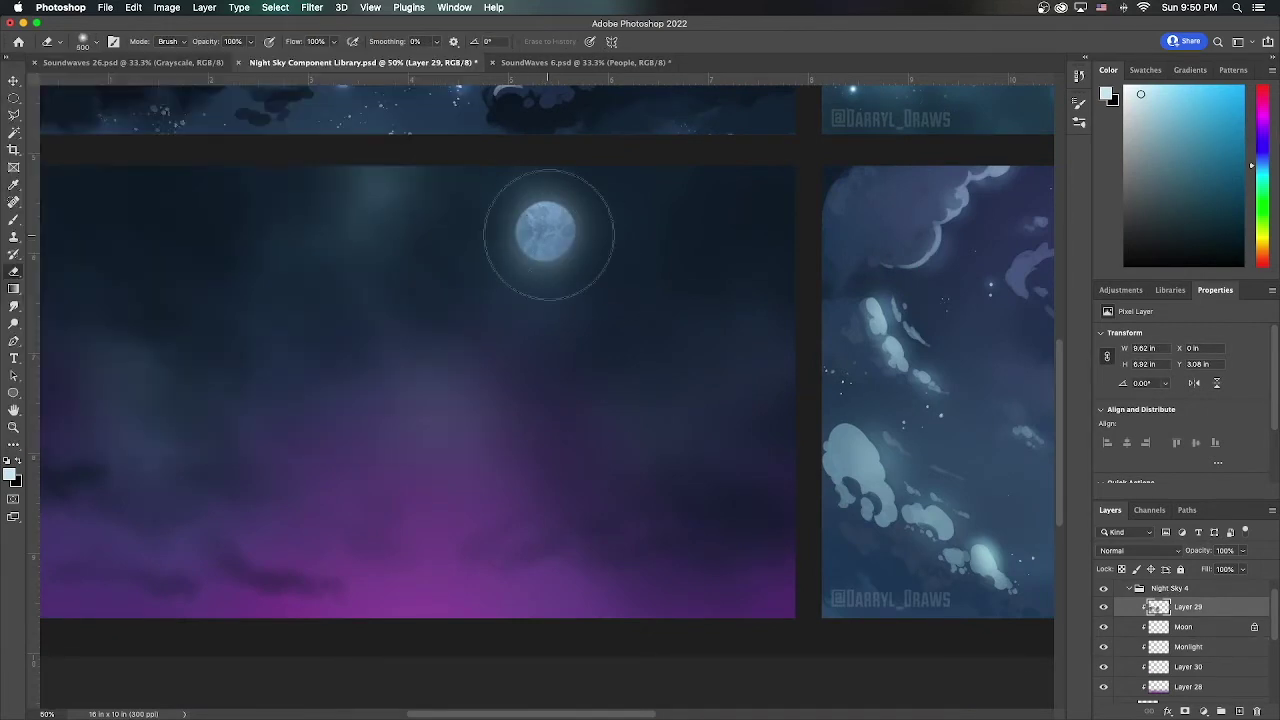
{"action": "left_click", "coordinate": [545, 231]}
Create a top layer named Clouds Dark and set up a textured cloud brush with a dark navy sampled from the sky
{"action": "key", "text": "b"}
{"action": "scroll", "coordinate": [694, 514], "scroll_direction": "left", "scroll_amount": 3}
{"action": "key", "text": "ctrl+shift+n"}
{"action": "type", "text": "Clouds Dark"}
{"action": "key", "text": "Return"}
{"action": "left_click", "coordinate": [83, 41]}
{"action": "type", "text": "70"}
{"action": "key", "text": "Return"}
{"action": "left_click", "coordinate": [714, 443], "text": "alt"}
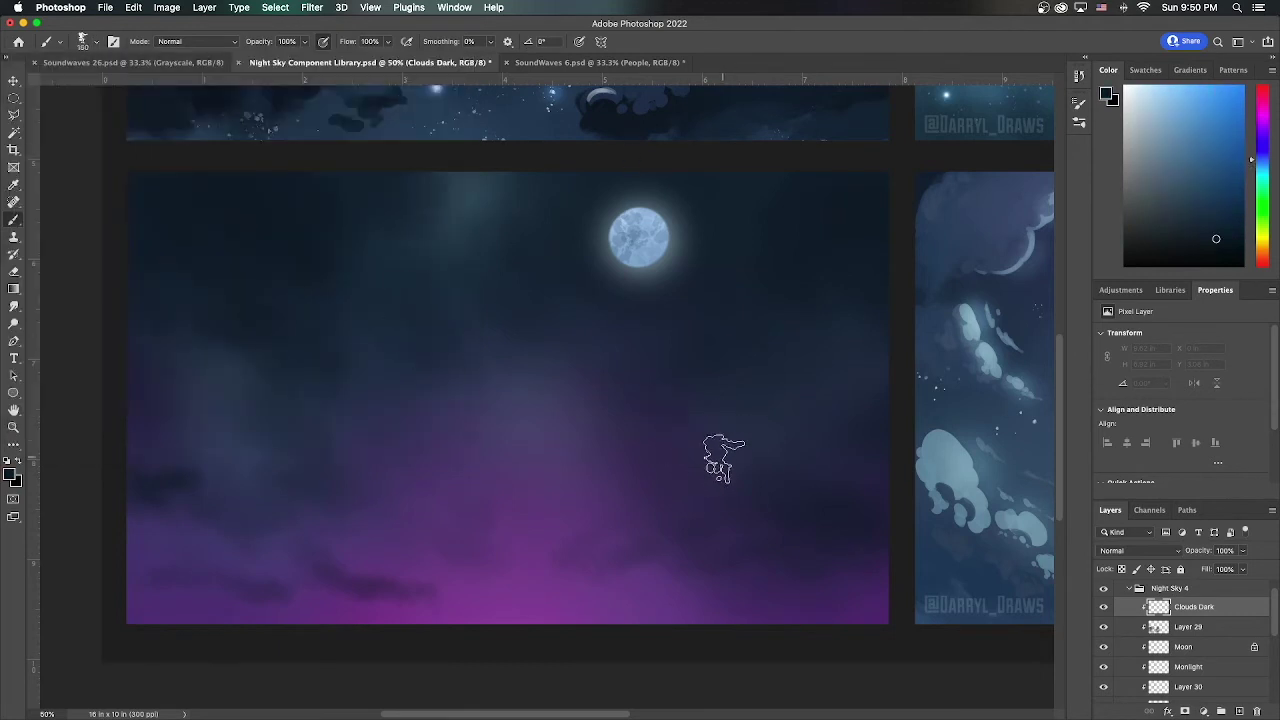
Paint dark cloud banks along the right edge and lower-right corner on the Clouds Dark layer
{"action": "left_click_drag", "start_coordinate": [763, 443], "coordinate": [880, 420]}
{"action": "left_click_drag", "start_coordinate": [723, 573], "coordinate": [840, 538]}
{"action": "left_click_drag", "start_coordinate": [783, 574], "coordinate": [891, 423]}
Paint dark clouds down the left side and lower-left corner with a larger brush, undoing the last two strokes
{"action": "key", "text": "bracketright"}
{"action": "key", "text": "bracketright"}
{"action": "mouse_move", "coordinate": [150, 242]}
{"action": "left_mouse_down"}
{"action": "mouse_move", "coordinate": [297, 306]}
{"action": "mouse_move", "coordinate": [320, 349]}
{"action": "left_mouse_up"}
{"action": "left_click", "coordinate": [212, 340]}
{"action": "left_click", "coordinate": [272, 392]}
{"action": "left_click", "coordinate": [352, 405]}
{"action": "mouse_move", "coordinate": [233, 597]}
{"action": "left_mouse_down"}
{"action": "mouse_move", "coordinate": [137, 586]}
{"action": "mouse_move", "coordinate": [298, 615]}
{"action": "left_mouse_up"}
{"action": "left_click_drag", "start_coordinate": [262, 506], "coordinate": [322, 526]}
{"action": "mouse_move", "coordinate": [222, 488]}
{"action": "left_mouse_down"}
{"action": "mouse_move", "coordinate": [258, 453]}
{"action": "mouse_move", "coordinate": [310, 488]}
{"action": "left_mouse_up"}
{"action": "key", "text": "super+z"}
{"action": "key", "text": "super+z"}
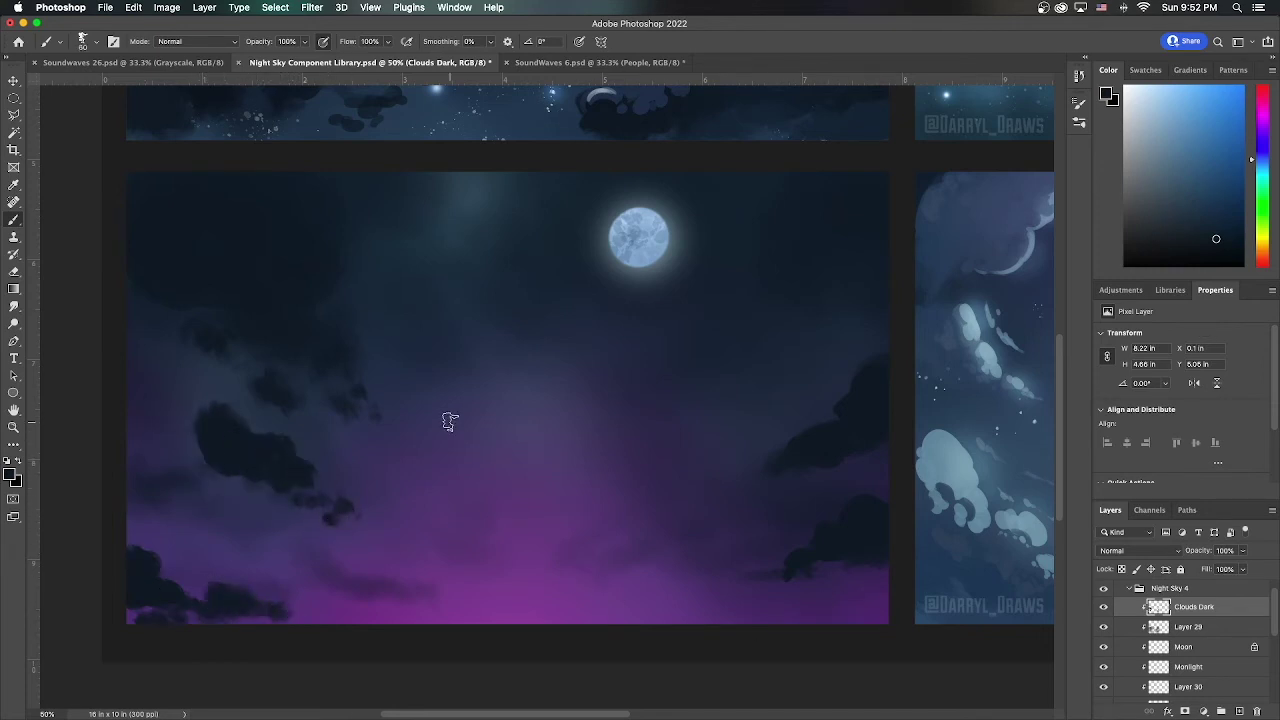
Paint smaller dark cloud shapes around and below the moon on the Clouds Dark layer
{"action": "left_click", "coordinate": [757, 325]}
{"action": "mouse_move", "coordinate": [560, 182]}
{"action": "left_mouse_down"}
{"action": "mouse_move", "coordinate": [480, 232]}
{"action": "mouse_move", "coordinate": [601, 199]}
{"action": "left_mouse_up"}
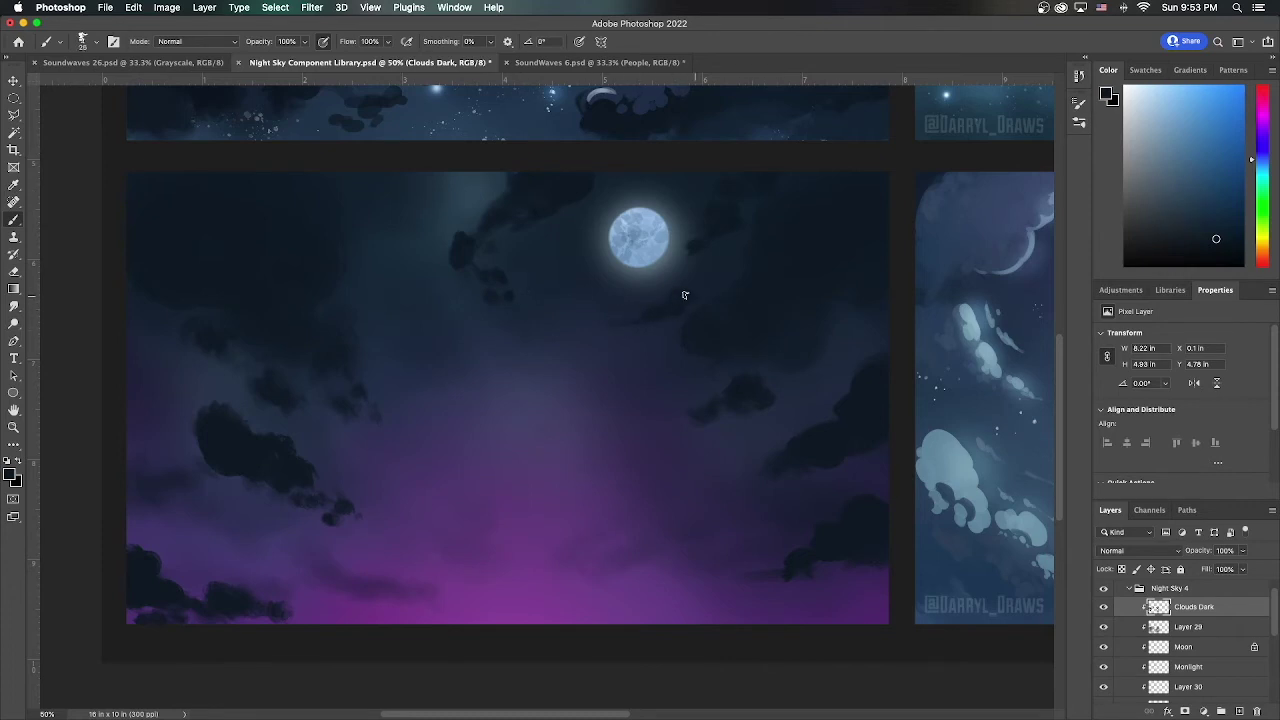
{"action": "left_click_drag", "start_coordinate": [603, 388], "coordinate": [640, 352]}
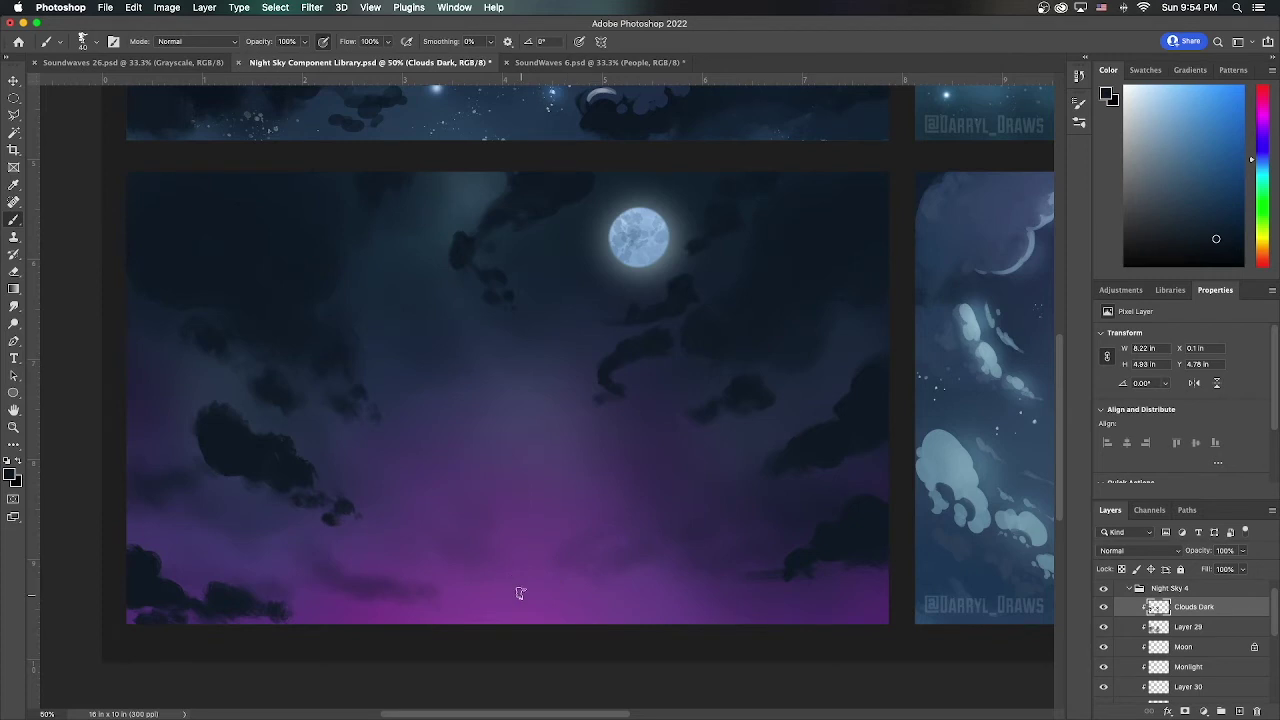
Add a dark puffy cloud at the right of centre, below the clouds under the moon
{"action": "key", "text": "bracketright"}
{"action": "key", "text": "bracketright"}
{"action": "key", "text": "bracketright"}
{"action": "key", "text": "bracketright"}
{"action": "mouse_move", "coordinate": [691, 471]}
{"action": "left_mouse_down"}
{"action": "mouse_move", "coordinate": [681, 482]}
{"action": "mouse_move", "coordinate": [742, 432]}
{"action": "left_mouse_up"}
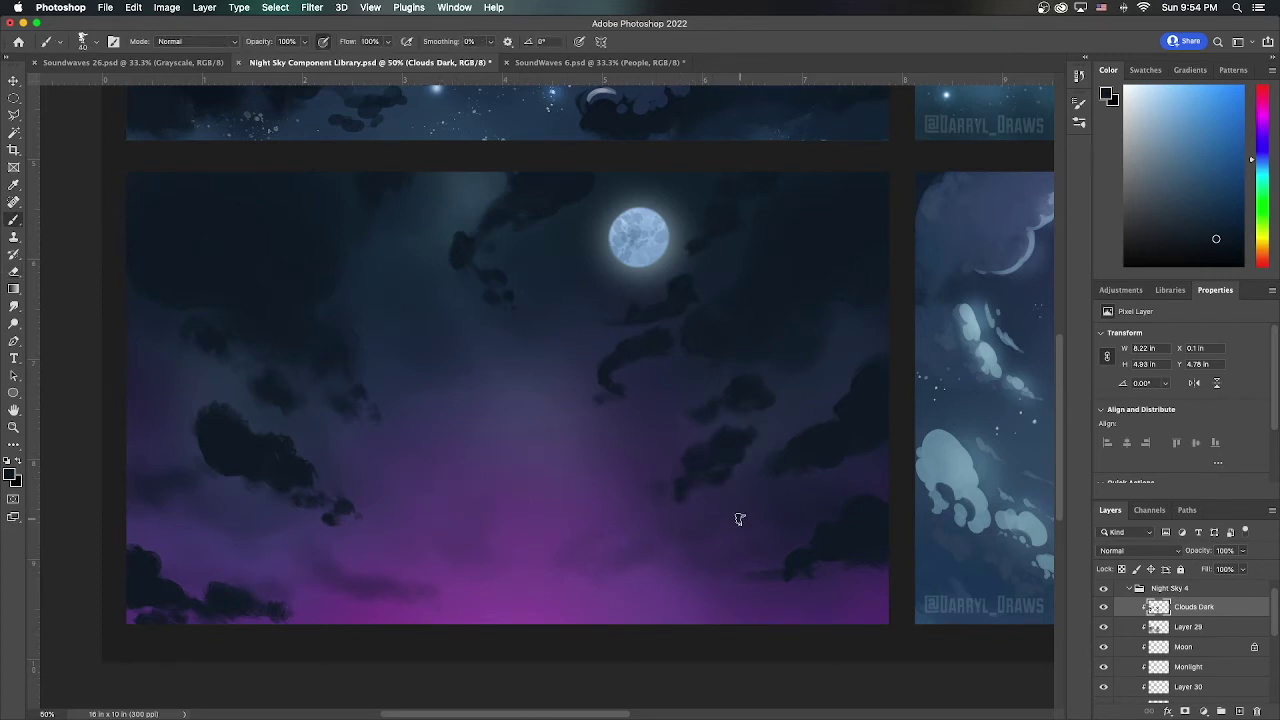
Lock the Clouds Dark layer's transparency and tint the side clouds with magenta and purple using a 500 px soft brush
{"action": "left_click", "coordinate": [1256, 98]}
{"action": "left_click", "coordinate": [1206, 172]}
{"action": "key", "text": "bracketright"}
{"action": "key", "text": "bracketright"}
{"action": "key", "text": "bracketright"}
{"action": "key", "text": "bracketright"}
{"action": "left_click", "coordinate": [706, 455]}
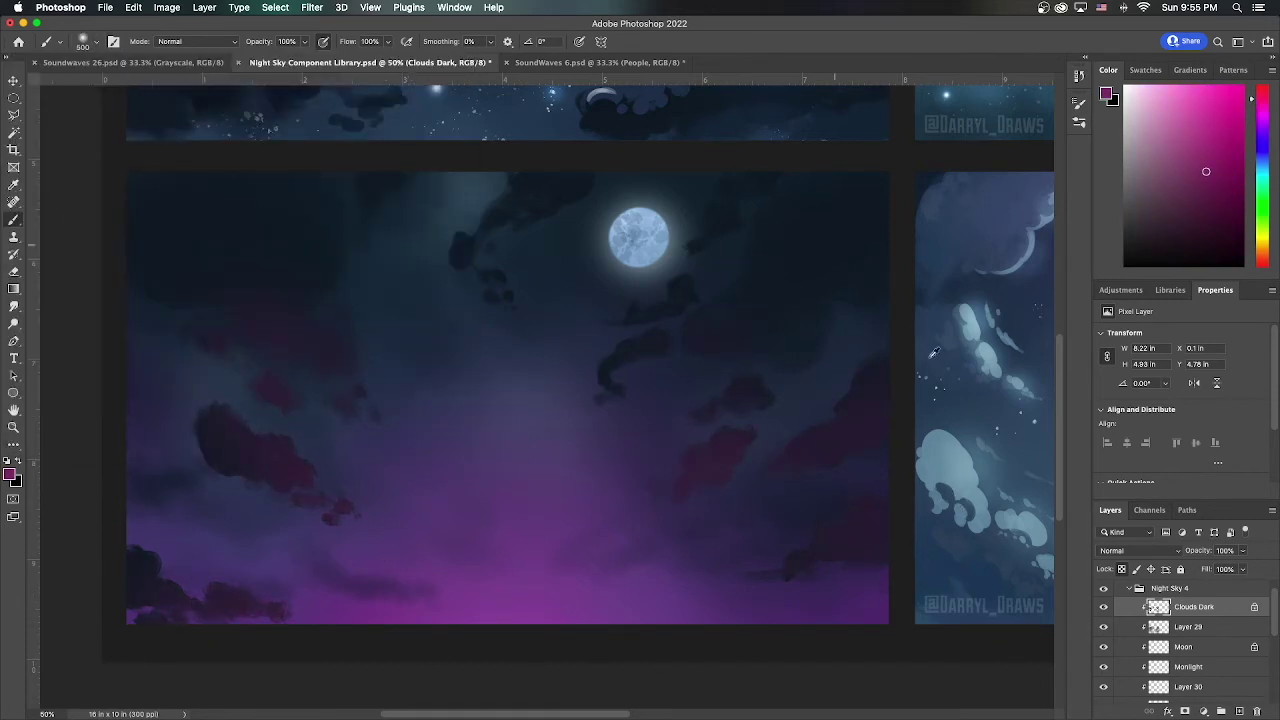
{"action": "left_click", "coordinate": [1214, 175]}
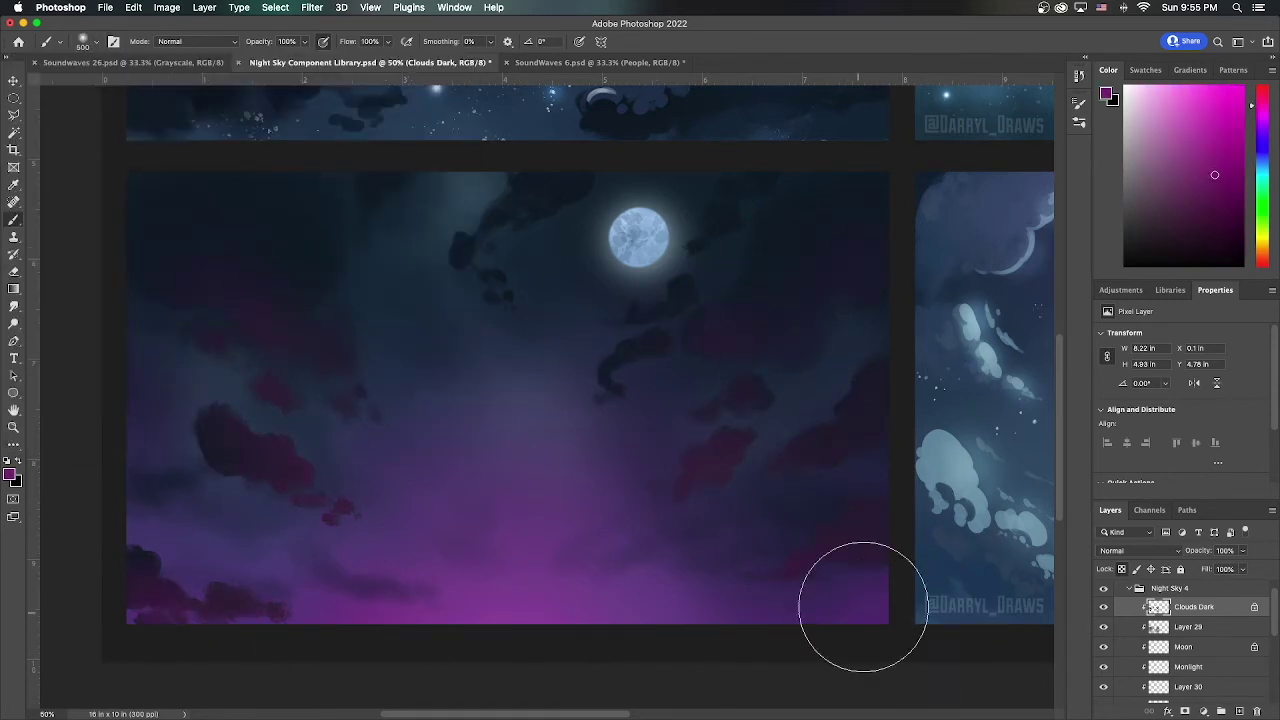
Warm the lower edges of the side clouds with a light orange-red tint
{"action": "left_click", "coordinate": [1254, 209]}
{"action": "left_click", "coordinate": [1254, 259]}
{"action": "left_click", "coordinate": [1180, 118]}
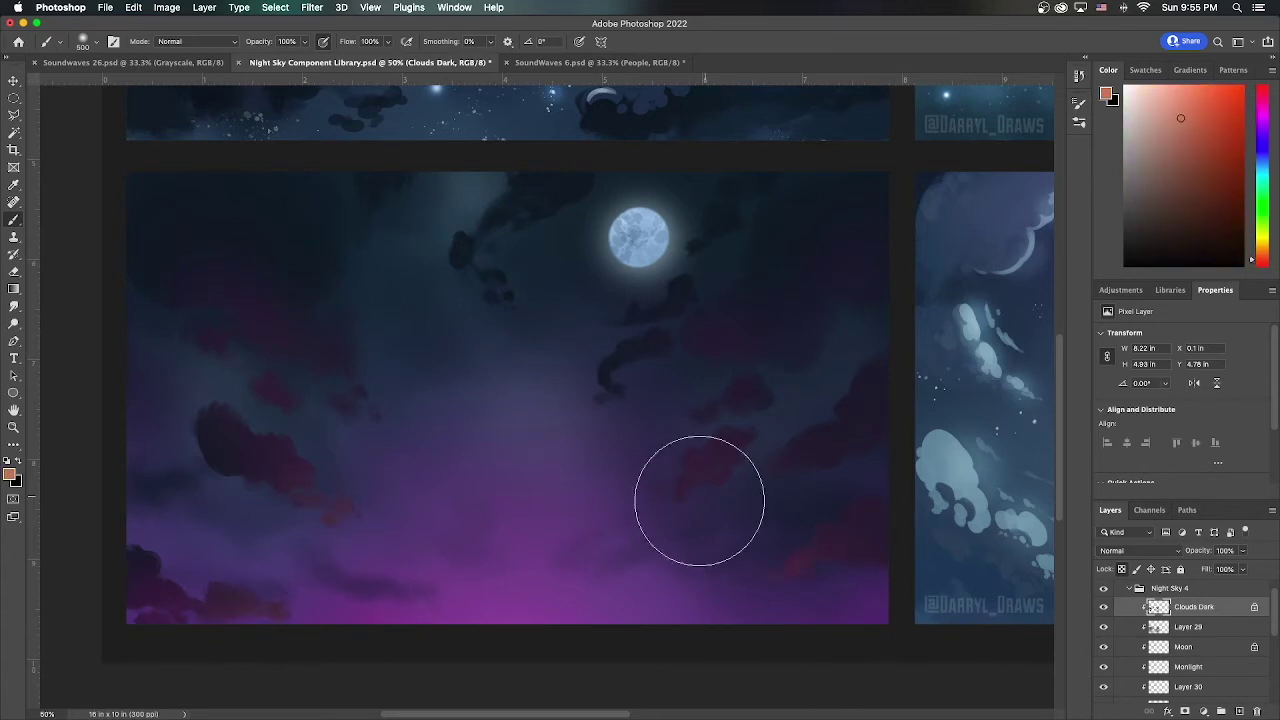
Add a clipped Cloud OP layer above Clouds Dark and brush soft blue-grey haze around the moon with a textured brush
{"action": "left_click", "coordinate": [1239, 711]}
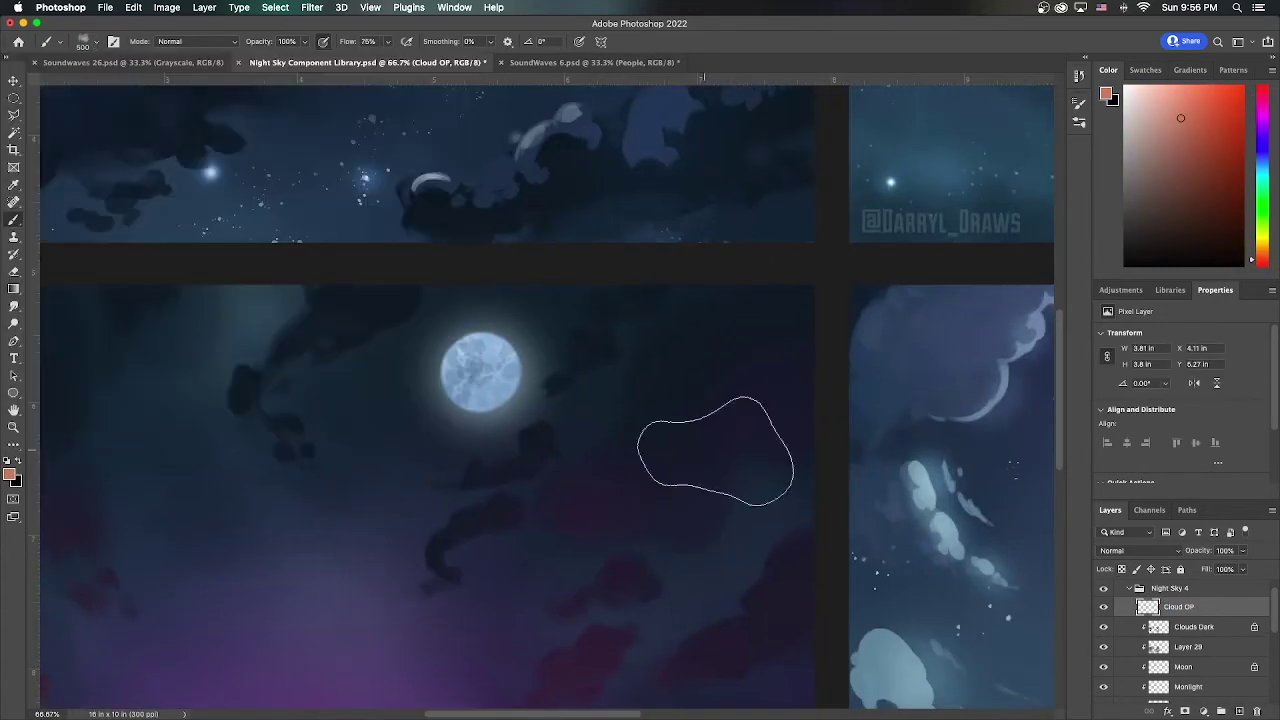
{"action": "left_click", "coordinate": [688, 420], "text": "alt"}
{"action": "key", "text": "bracketleft"}
{"action": "key", "text": "bracketleft"}
{"action": "key", "text": "bracketleft"}
{"action": "key", "text": "bracketleft"}
{"action": "key", "text": "bracketleft"}
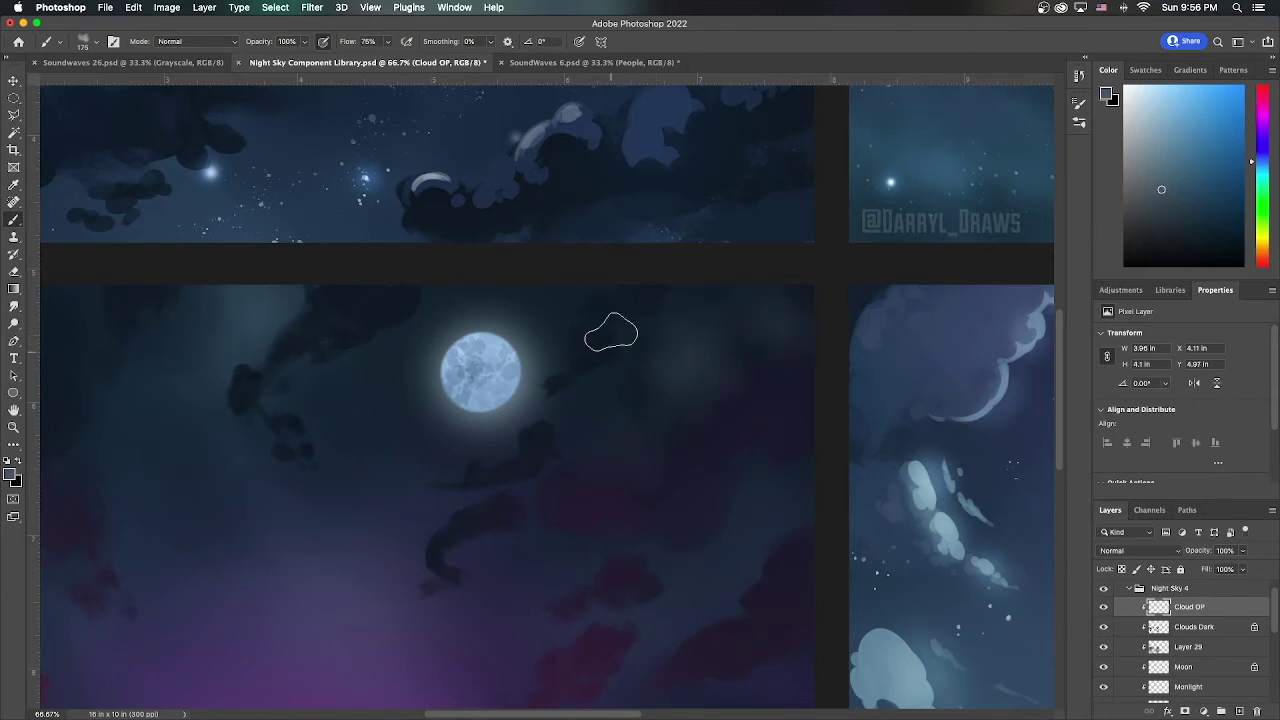
{"action": "scroll", "coordinate": [763, 449], "scroll_direction": "left", "scroll_amount": 5}
{"action": "scroll", "coordinate": [763, 449], "scroll_direction": "up", "scroll_amount": 1}
{"action": "scroll", "coordinate": [670, 440], "scroll_direction": "right", "scroll_amount": 5}
{"action": "scroll", "coordinate": [670, 440], "scroll_direction": "down", "scroll_amount": 1}
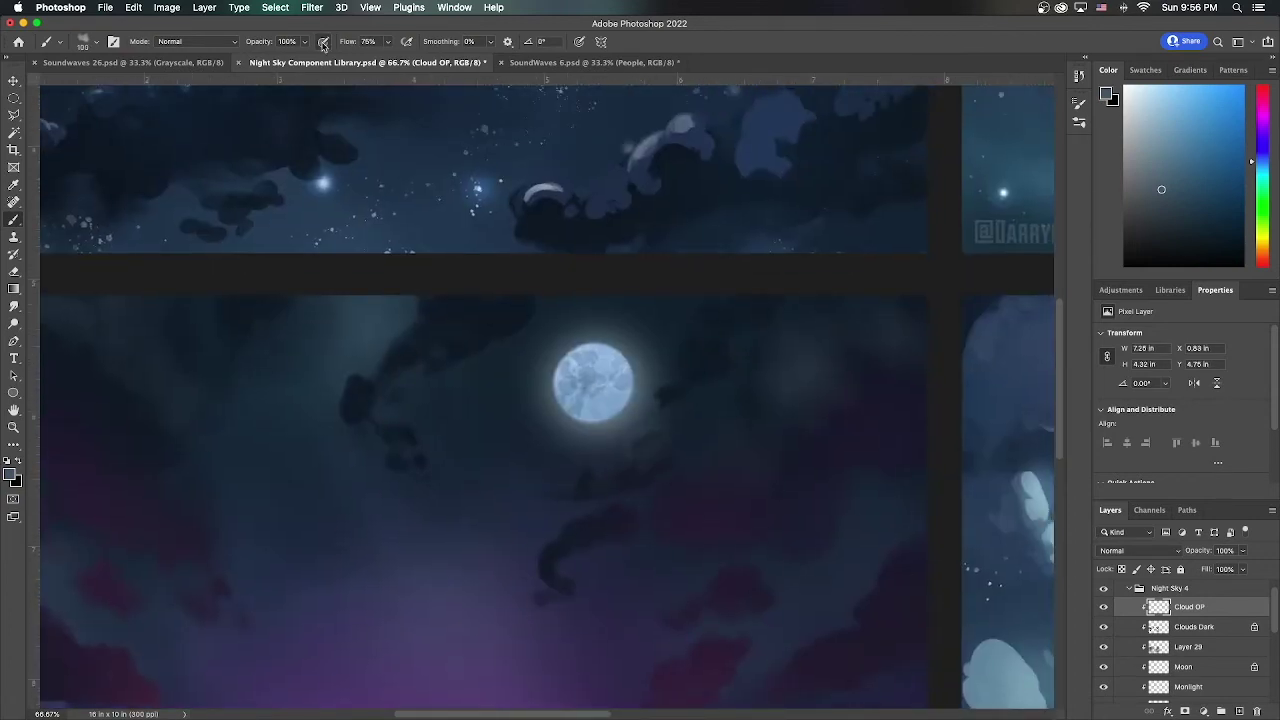
Paint puffy grey-blue moonlit cloud shapes to the upper right of the moon with a small hard brush
{"action": "key", "text": "shift+0"}
{"action": "key", "text": "bracketleft"}
{"action": "key", "text": "bracketleft"}
{"action": "key", "text": "bracketleft"}
{"action": "key", "text": "bracketleft"}
{"action": "key", "text": "bracketleft"}
{"action": "key", "text": "bracketleft"}
{"action": "mouse_move", "coordinate": [762, 368]}
{"action": "left_mouse_down"}
{"action": "mouse_move", "coordinate": [791, 344]}
{"action": "mouse_move", "coordinate": [800, 363]}
{"action": "mouse_move", "coordinate": [769, 336]}
{"action": "left_mouse_up"}
{"action": "left_click", "coordinate": [850, 416], "text": "alt"}
{"action": "mouse_move", "coordinate": [797, 391]}
{"action": "left_mouse_down"}
{"action": "mouse_move", "coordinate": [809, 323]}
{"action": "mouse_move", "coordinate": [828, 308]}
{"action": "left_mouse_up"}
{"action": "left_click", "coordinate": [770, 360], "text": "alt"}
{"action": "left_click", "coordinate": [796, 540], "text": "alt"}
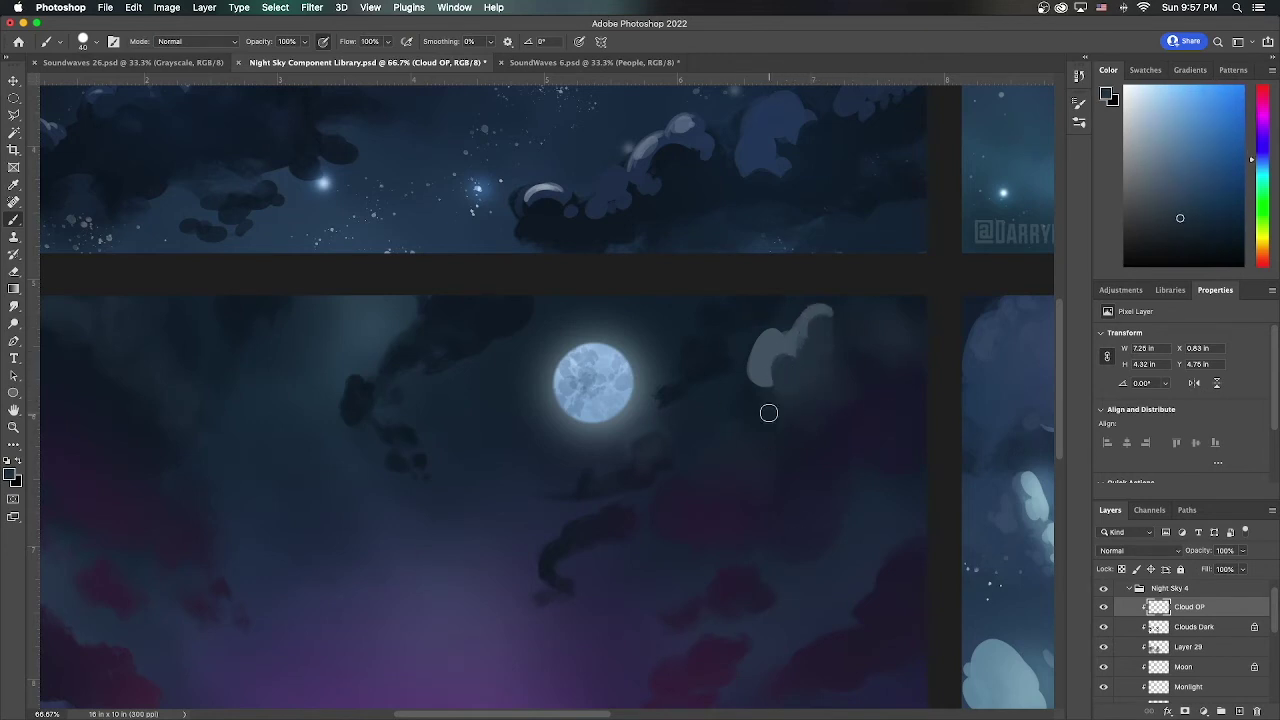
Paint grey-blue highlights on the small clouds to the right of and just below the moon
{"action": "left_click", "coordinate": [765, 365], "text": "alt"}
{"action": "key", "text": "bracketright"}
{"action": "left_click_drag", "start_coordinate": [716, 455], "coordinate": [752, 446]}
{"action": "left_click_drag", "start_coordinate": [676, 483], "coordinate": [686, 486]}
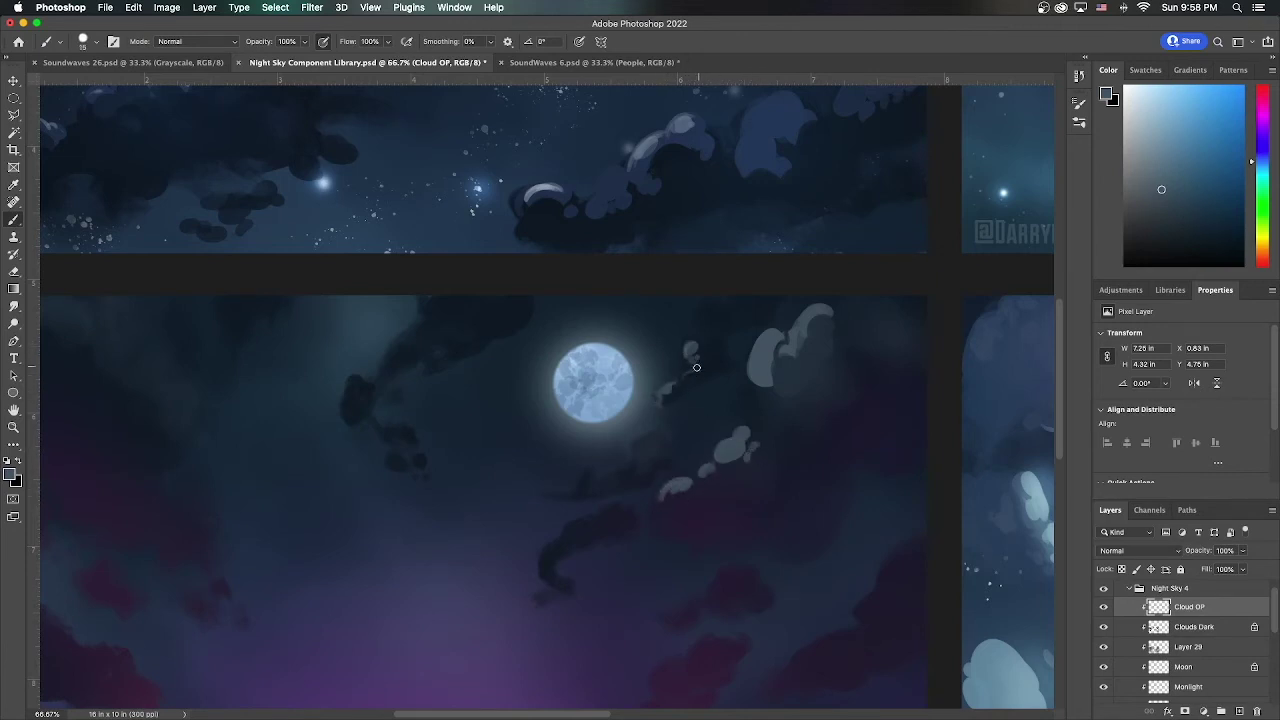
{"action": "left_click", "coordinate": [611, 484], "text": "alt"}
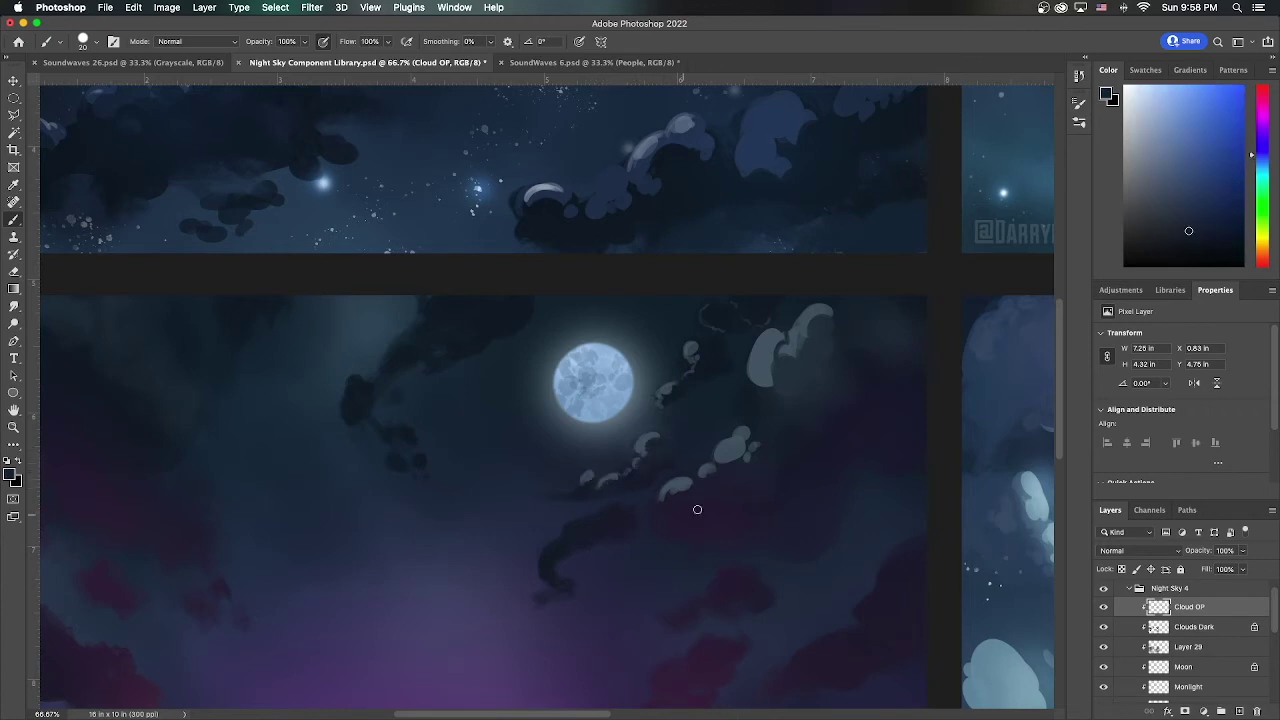
Extend the large cloud at the upper right with more grey-blue puffs and shade its lower side with dark blue-purple tones
{"action": "left_click", "coordinate": [649, 455], "text": "alt"}
{"action": "mouse_move", "coordinate": [756, 401]}
{"action": "left_mouse_down"}
{"action": "mouse_move", "coordinate": [768, 414]}
{"action": "mouse_move", "coordinate": [780, 404]}
{"action": "left_mouse_up"}
{"action": "left_click", "coordinate": [793, 410], "text": "alt"}
{"action": "left_click", "coordinate": [770, 425], "text": "alt"}
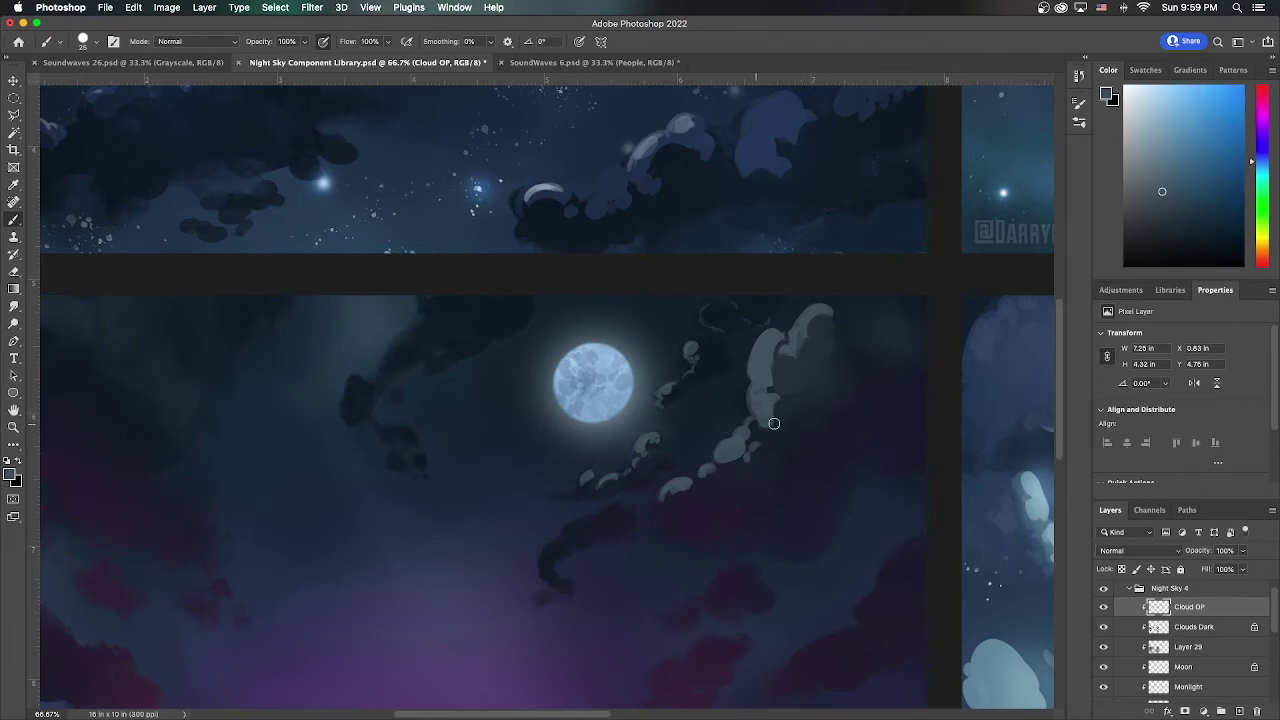
{"action": "left_click", "coordinate": [766, 465], "text": "alt"}
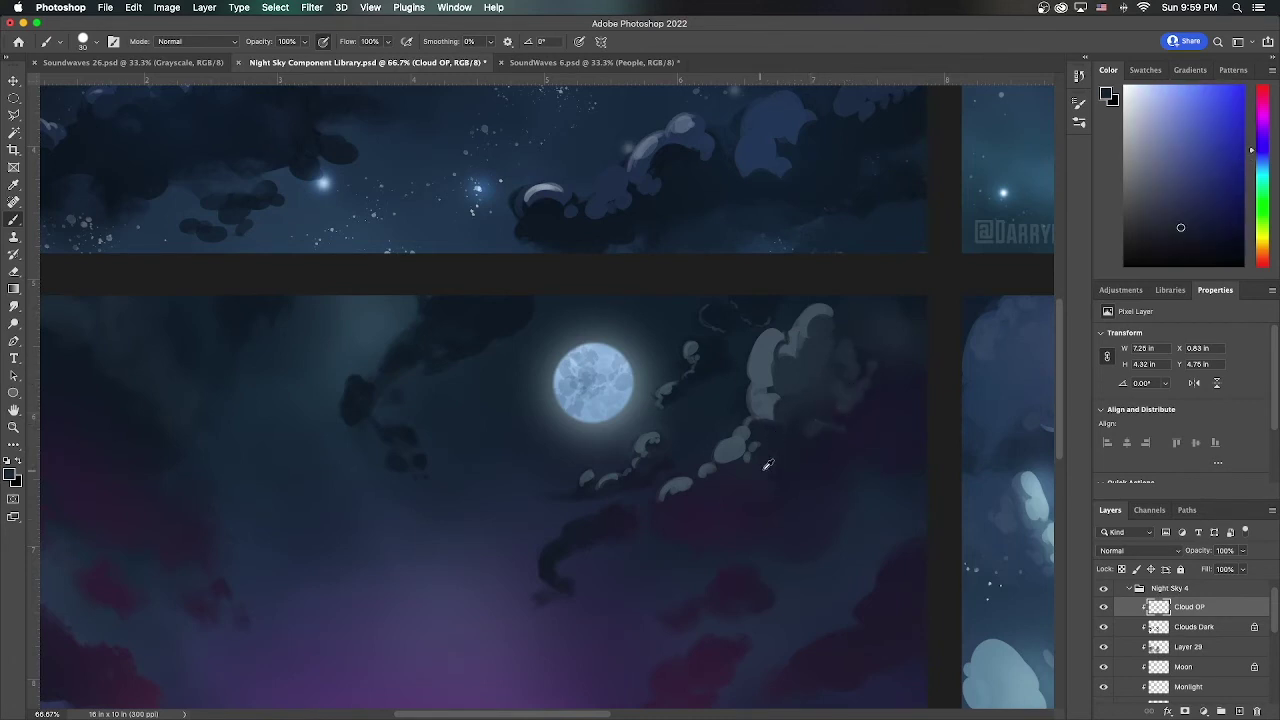
{"action": "left_click", "coordinate": [748, 519], "text": "alt"}
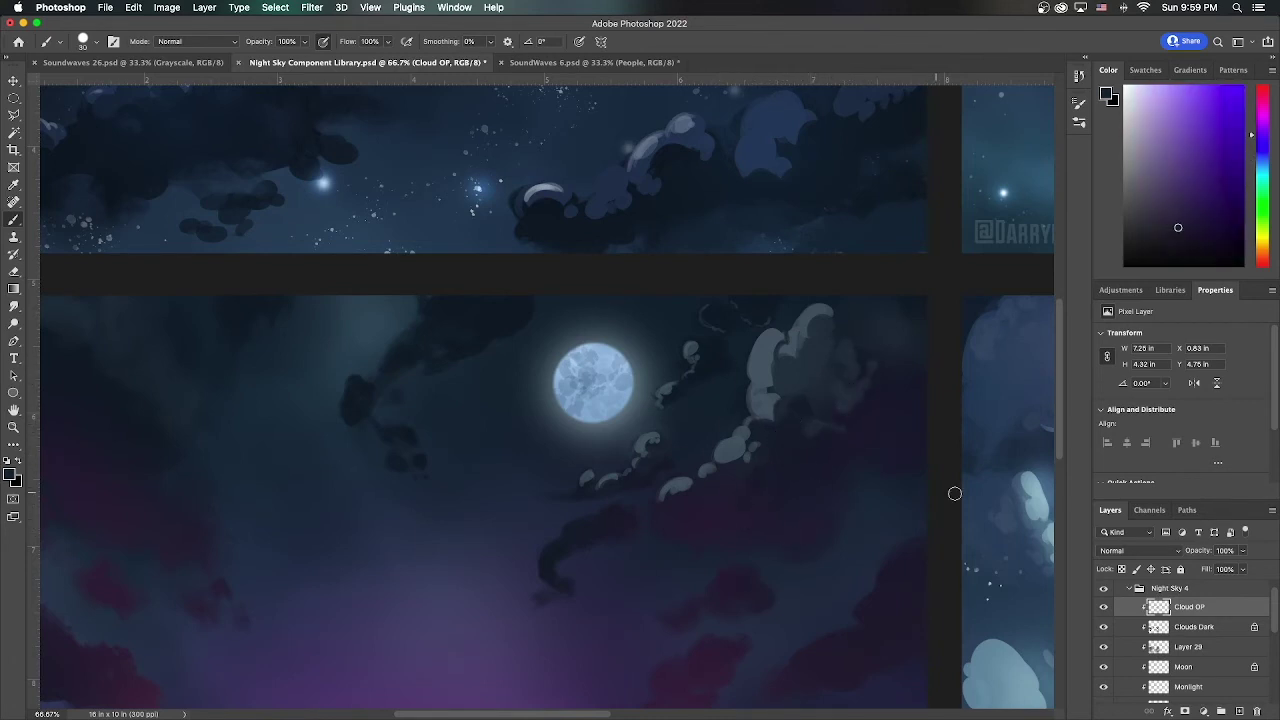
{"action": "left_click", "coordinate": [757, 466], "text": "alt"}
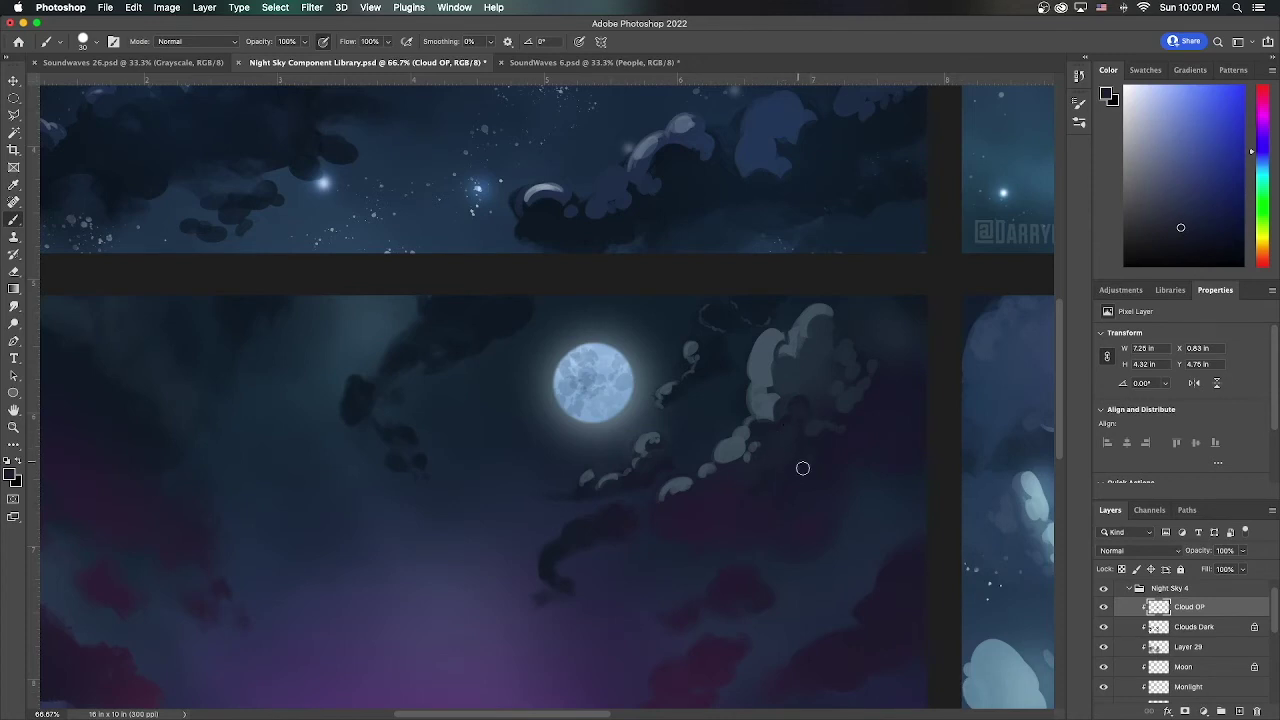
Paint grey-blue highlights along the upper edge of the curved dark cloud below the moon and refine them with dark tones
{"action": "left_click", "coordinate": [683, 481], "text": "alt"}
{"action": "left_click_drag", "start_coordinate": [595, 520], "coordinate": [563, 540]}
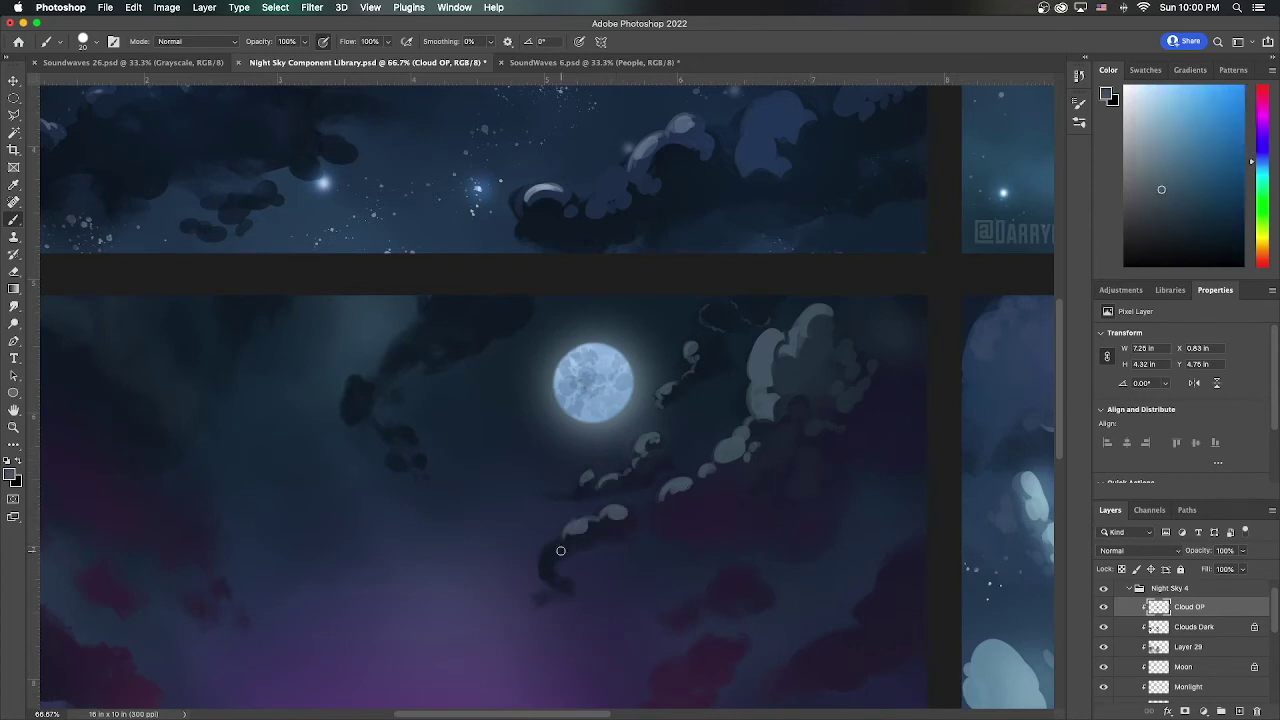
{"action": "left_click", "coordinate": [577, 539], "text": "alt"}
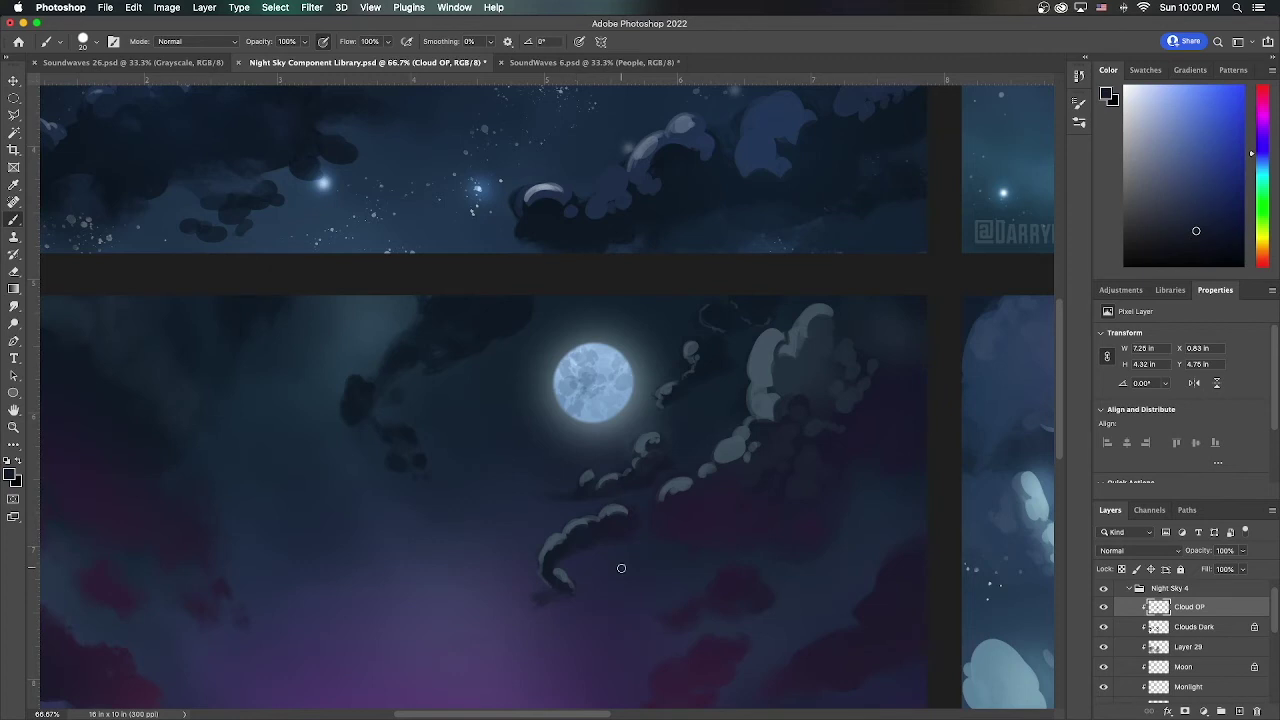
{"action": "left_click", "coordinate": [582, 530], "text": "alt"}
Highlight the moon-facing edge of the cloud left of the moon in grey-blue and shade its body with dark purple
{"action": "scroll", "coordinate": [734, 531], "scroll_direction": "right", "scroll_amount": 5}
{"action": "scroll", "coordinate": [734, 531], "scroll_direction": "down", "scroll_amount": 3}
{"action": "scroll", "coordinate": [760, 500], "scroll_direction": "left", "scroll_amount": 5}
{"action": "scroll", "coordinate": [760, 500], "scroll_direction": "up", "scroll_amount": 3}
{"action": "left_click", "coordinate": [789, 456], "text": "alt"}
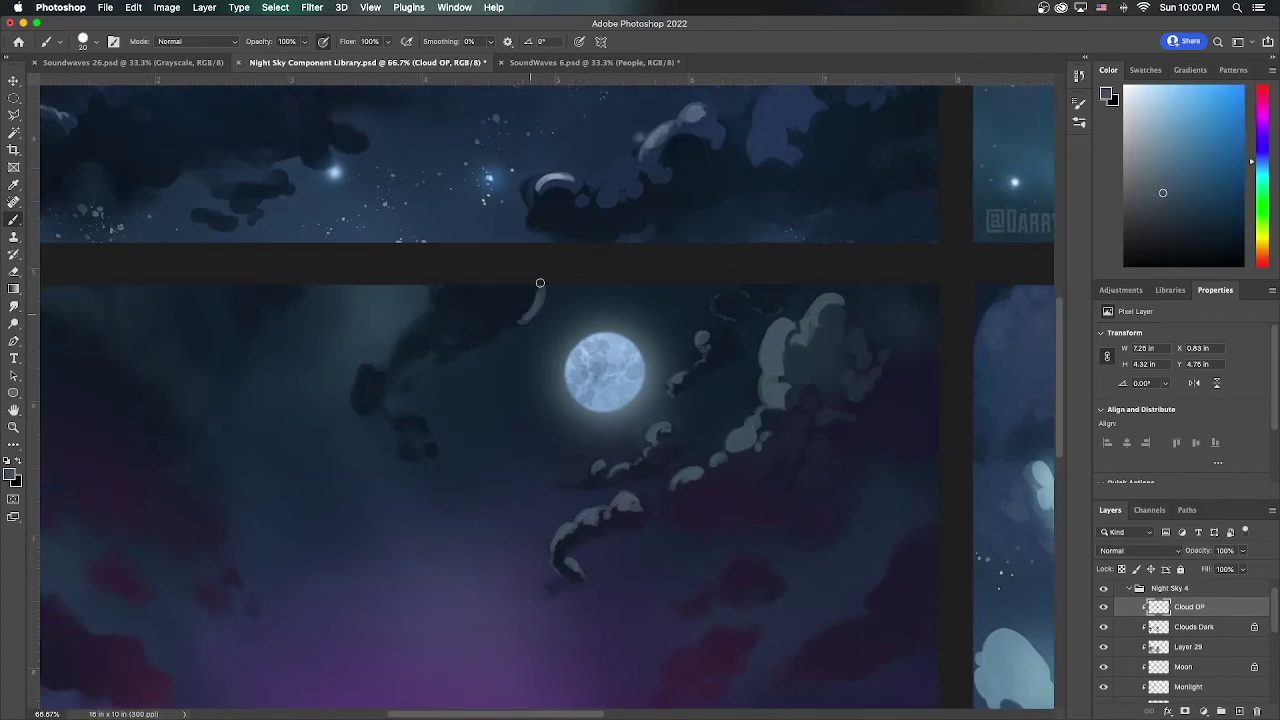
{"action": "left_click", "coordinate": [465, 331], "text": "alt"}
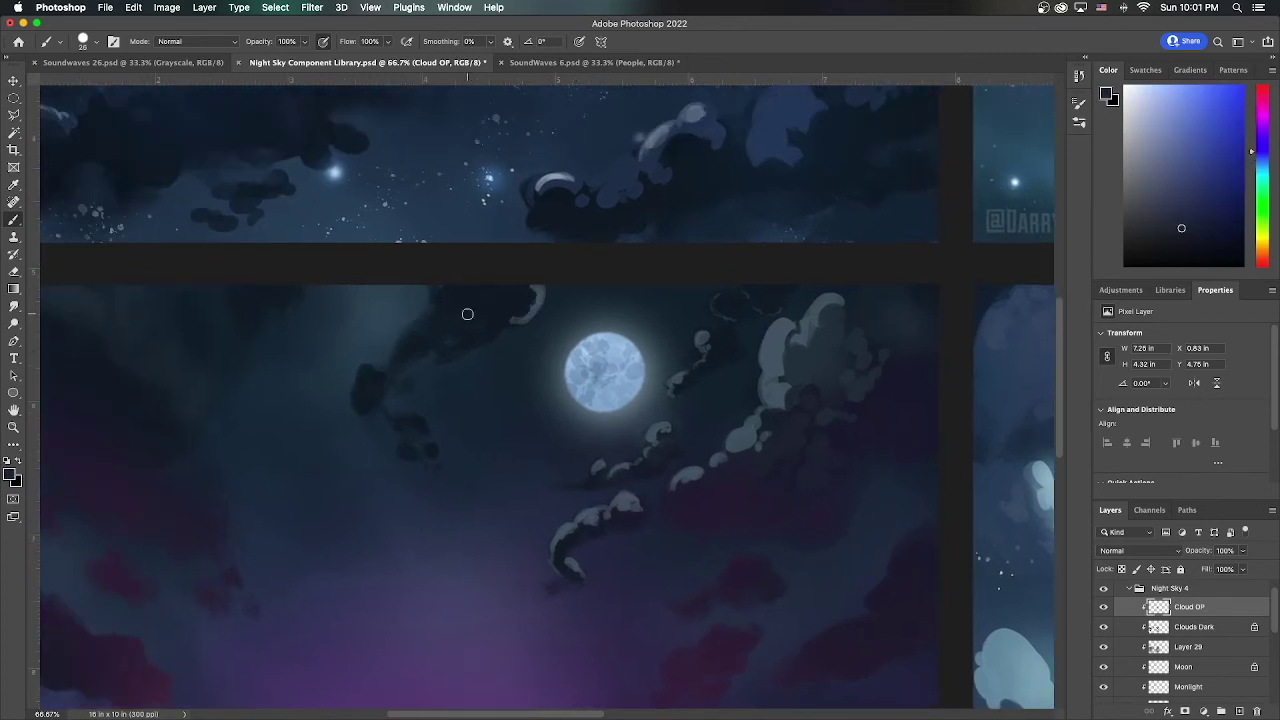
{"action": "left_click", "coordinate": [450, 365], "text": "alt"}
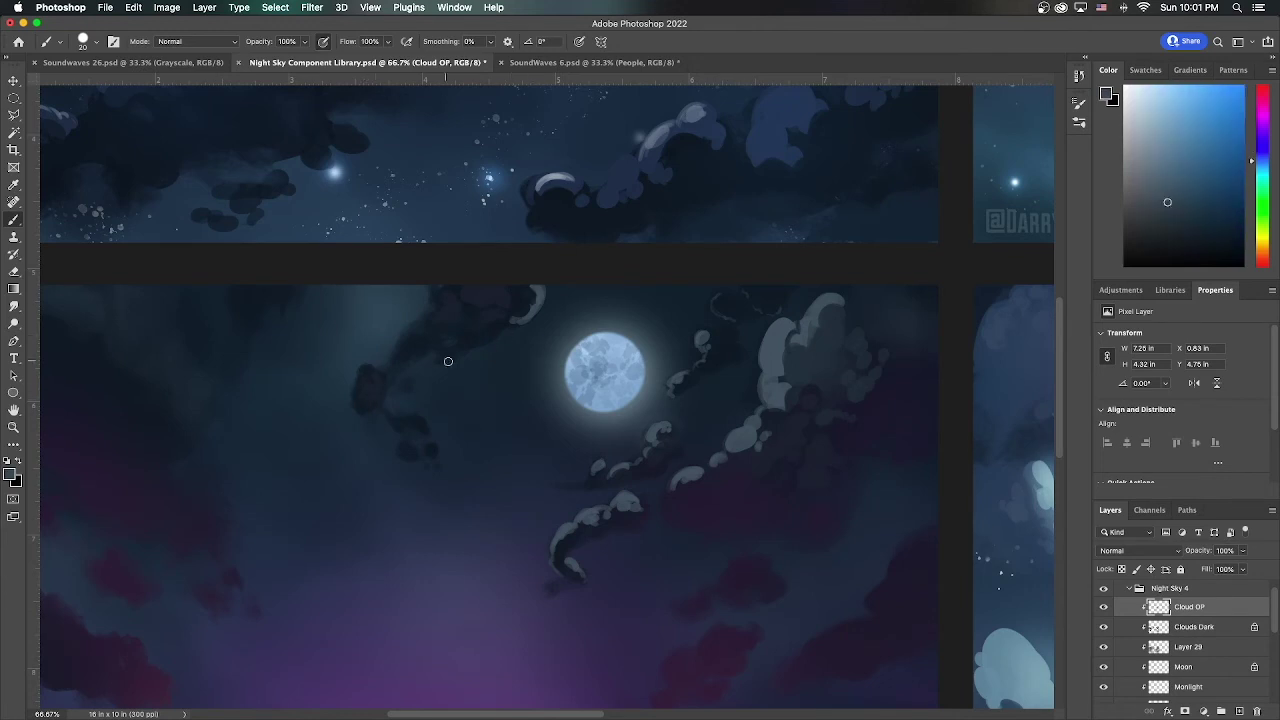
Paint light grey-blue puffs down the inner edge of the large cloud at the upper left of Night Sky 4
{"action": "scroll", "coordinate": [743, 441], "scroll_direction": "left", "scroll_amount": 5}
{"action": "scroll", "coordinate": [743, 441], "scroll_direction": "up", "scroll_amount": 3}
{"action": "mouse_move", "coordinate": [230, 352]}
{"action": "left_mouse_down"}
{"action": "mouse_move", "coordinate": [274, 359]}
{"action": "mouse_move", "coordinate": [281, 384]}
{"action": "mouse_move", "coordinate": [257, 413]}
{"action": "mouse_move", "coordinate": [241, 391]}
{"action": "mouse_move", "coordinate": [291, 424]}
{"action": "mouse_move", "coordinate": [281, 403]}
{"action": "mouse_move", "coordinate": [346, 503]}
{"action": "mouse_move", "coordinate": [328, 494]}
{"action": "mouse_move", "coordinate": [393, 490]}
{"action": "mouse_move", "coordinate": [316, 446]}
{"action": "left_mouse_up"}
{"action": "key", "text": "]"}
{"action": "left_click_drag", "start_coordinate": [217, 379], "coordinate": [192, 352]}
{"action": "key", "text": "]"}
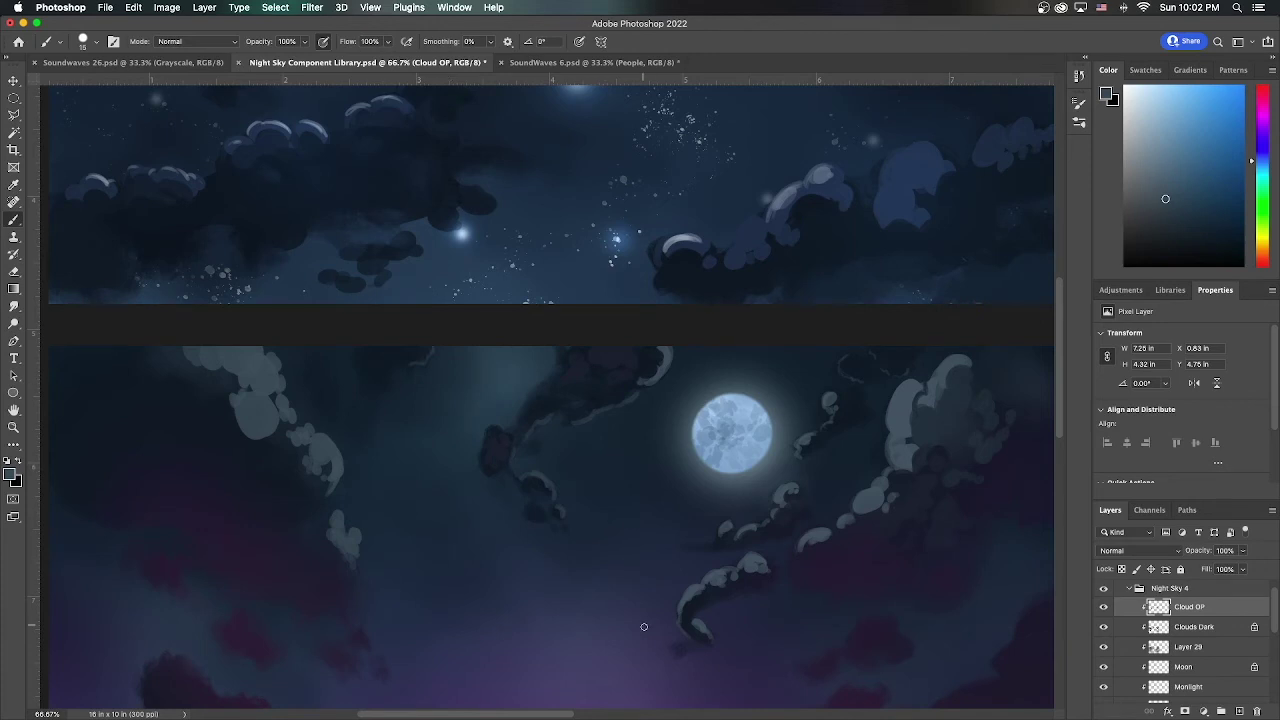
Shade the interior of the large upper-left cloud with sampled dark blue and purple tones, using a 60 px hard brush
{"action": "key", "text": "super+minus"}
{"action": "left_click", "coordinate": [242, 241], "text": "alt"}
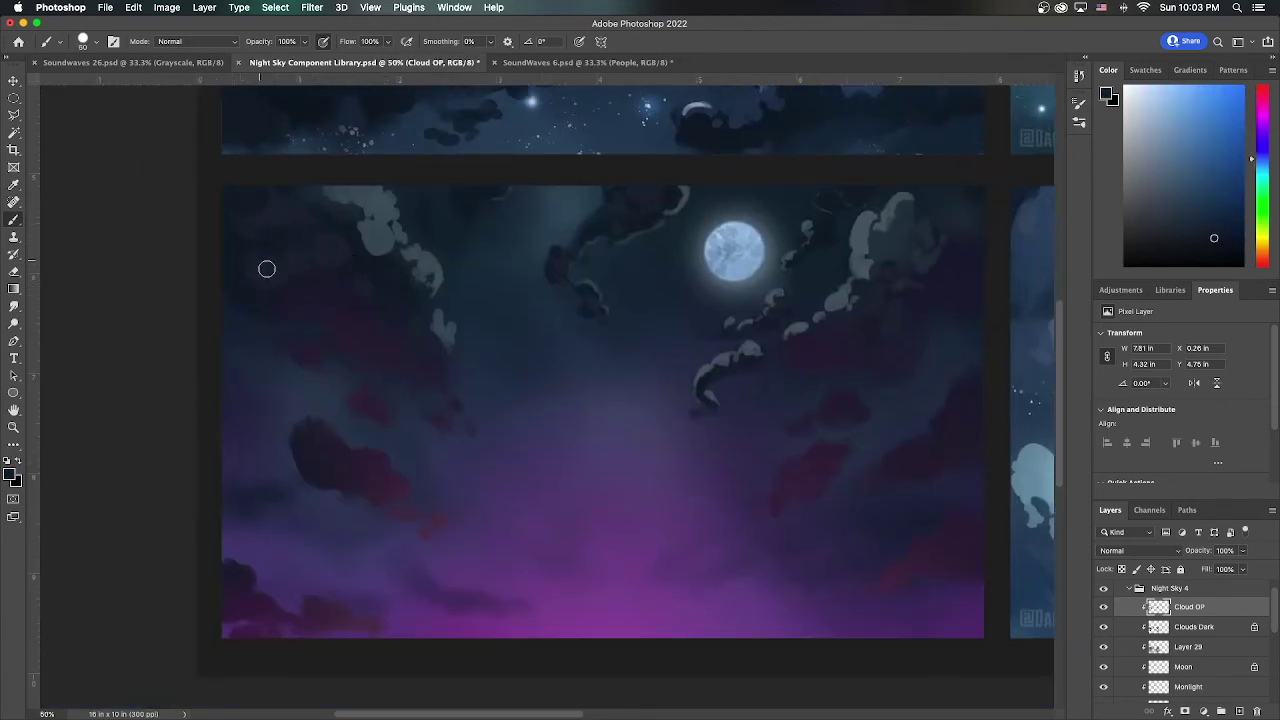
{"action": "left_click", "coordinate": [252, 297], "text": "alt"}
{"action": "left_click", "coordinate": [392, 292], "text": "alt"}
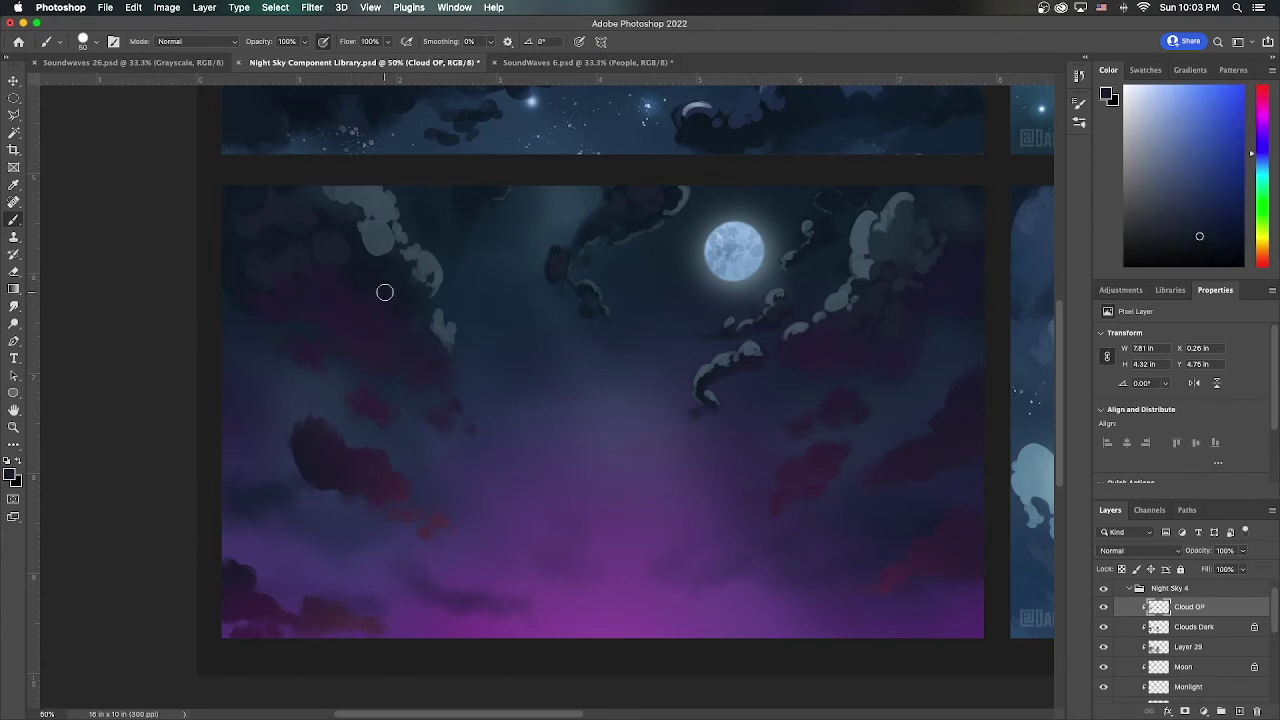
Paint small accents along the lower edges of the red-tinted clouds on both sides of the purple glow
{"action": "scroll", "coordinate": [321, 304], "scroll_direction": "down", "scroll_amount": 3}
{"action": "left_click", "coordinate": [477, 449], "text": "alt"}
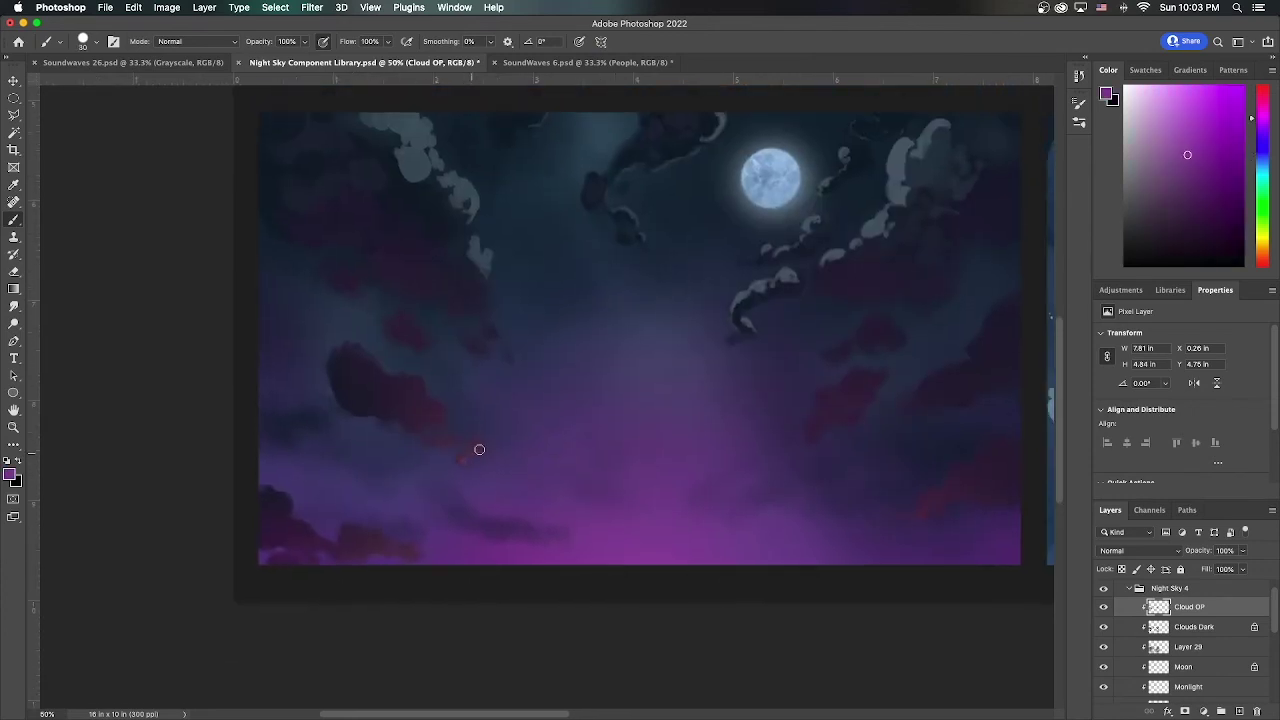
{"action": "scroll", "coordinate": [742, 515], "scroll_direction": "right", "scroll_amount": 4}
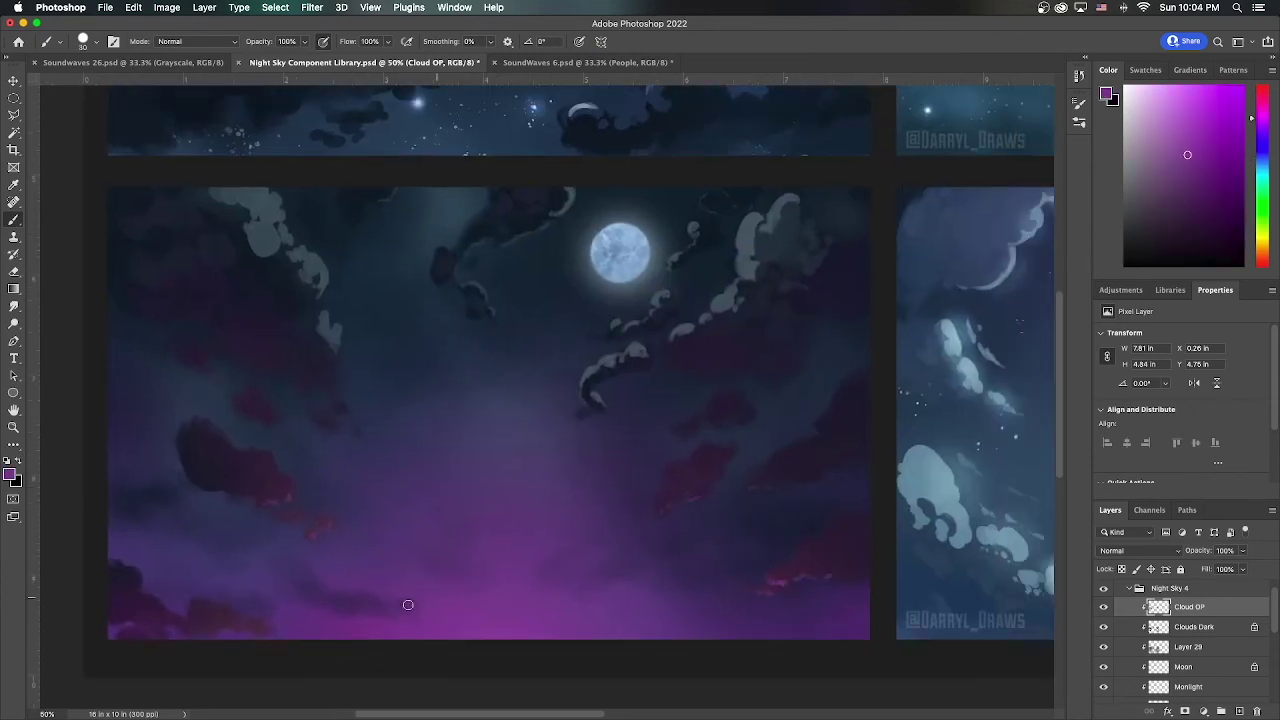
{"action": "scroll", "coordinate": [208, 632], "scroll_direction": "up", "scroll_amount": 2}
Switch to a textured brush at 250–300 px and blend soft blue and dark purple haze into the sky and left-side clouds
{"action": "right_click", "coordinate": [208, 632]}
{"action": "left_click", "coordinate": [357, 251]}
{"action": "key", "text": "Return"}
{"action": "key", "text": "bracketright"}
{"action": "key", "text": "bracketright"}
{"action": "key", "text": "bracketright"}
{"action": "key", "text": "bracketright"}
{"action": "key", "text": "bracketright"}
{"action": "scroll", "coordinate": [800, 674], "scroll_direction": "up", "scroll_amount": 3}
{"action": "scroll", "coordinate": [606, 427], "scroll_direction": "right", "scroll_amount": 1}
{"action": "left_click", "coordinate": [606, 427], "text": "alt"}
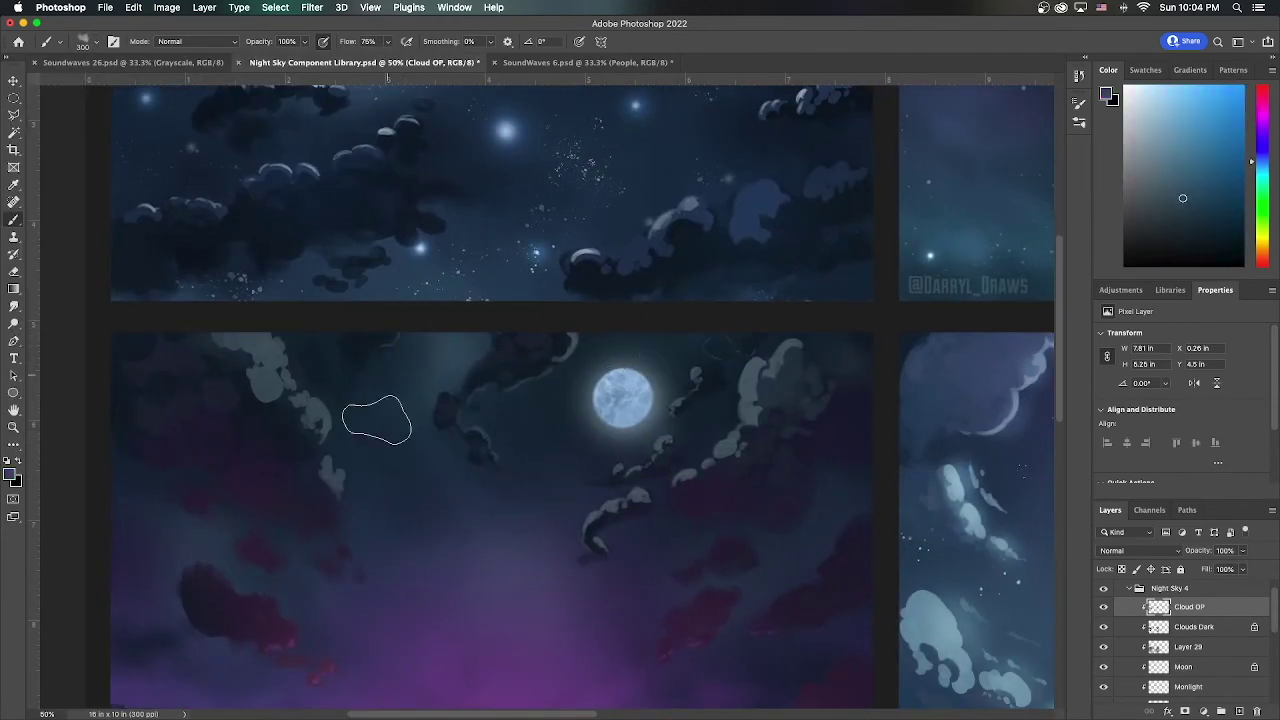
{"action": "left_click", "coordinate": [134, 528], "text": "alt"}
{"action": "scroll", "coordinate": [350, 351], "scroll_direction": "down", "scroll_amount": 2}
{"action": "scroll", "coordinate": [350, 351], "scroll_direction": "left", "scroll_amount": 3}
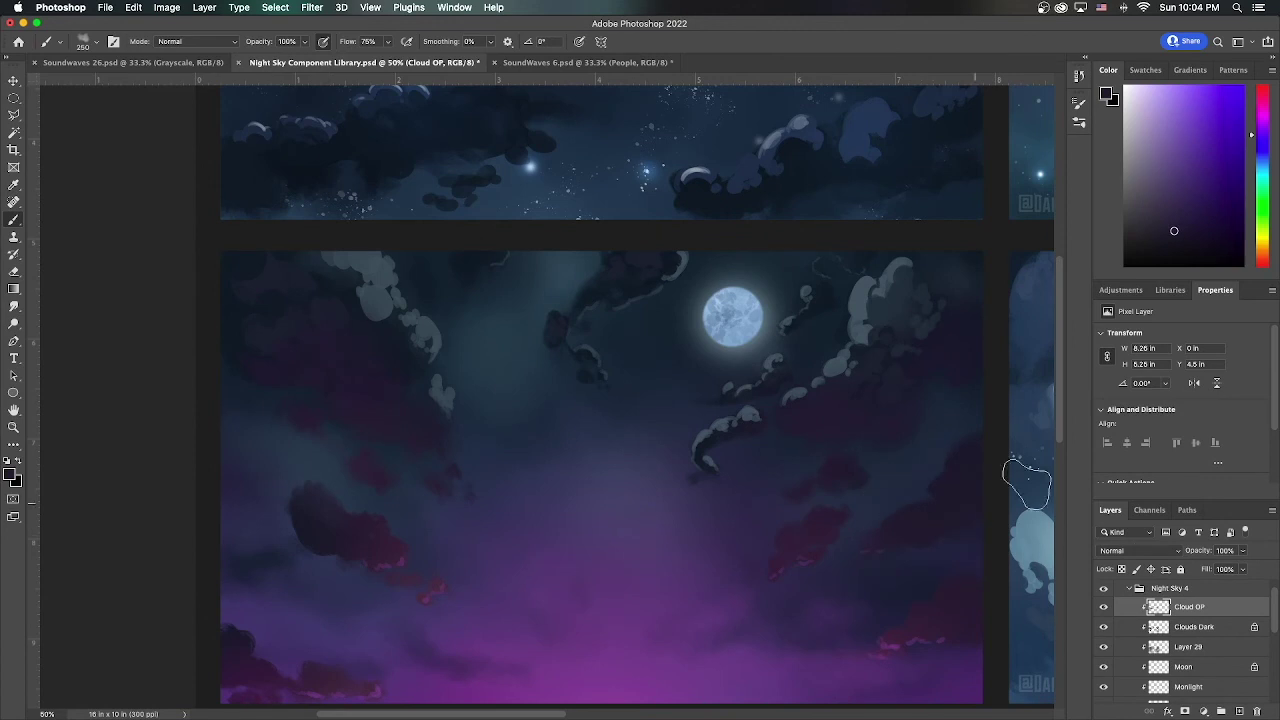
Paint grey-blue rim highlights on the lower clouds at both sides of the sky with a 30 px hard brush
{"action": "left_click", "coordinate": [1002, 661], "text": "alt"}
{"action": "left_click_drag", "start_coordinate": [825, 378], "coordinate": [766, 394]}
{"action": "left_click", "coordinate": [912, 476], "text": "alt"}
{"action": "key", "text": "period"}
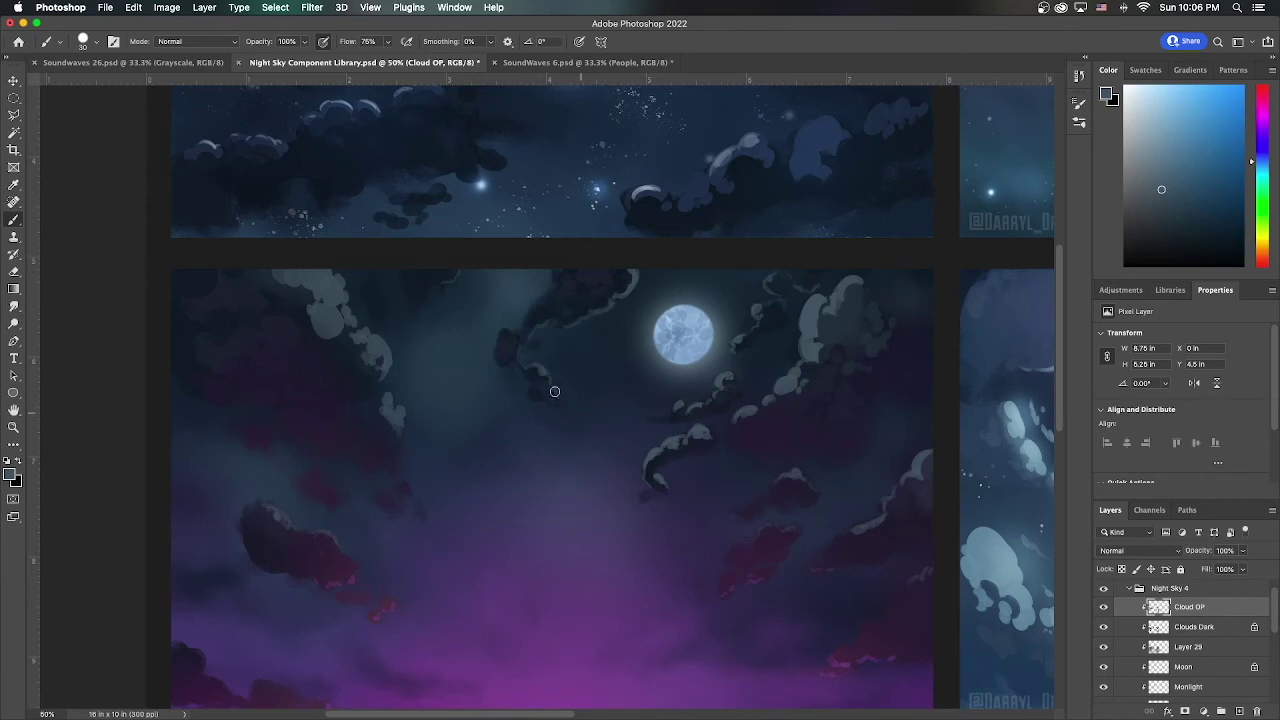
Add a clipped LayeCloud Hard Light 31 layer and paint light-blue rims on the cloud edges facing the moon
{"action": "scroll", "coordinate": [770, 488], "scroll_direction": "down", "scroll_amount": 1}
{"action": "key", "text": "ctrl+shift+alt+n"}
{"action": "left_click", "coordinate": [807, 305], "text": "alt"}
{"action": "mouse_move", "coordinate": [807, 305]}
{"action": "left_mouse_down"}
{"action": "mouse_move", "coordinate": [887, 325]}
{"action": "mouse_move", "coordinate": [783, 355]}
{"action": "mouse_move", "coordinate": [804, 317]}
{"action": "mouse_move", "coordinate": [911, 306]}
{"action": "mouse_move", "coordinate": [809, 276]}
{"action": "mouse_move", "coordinate": [865, 250]}
{"action": "left_mouse_up"}
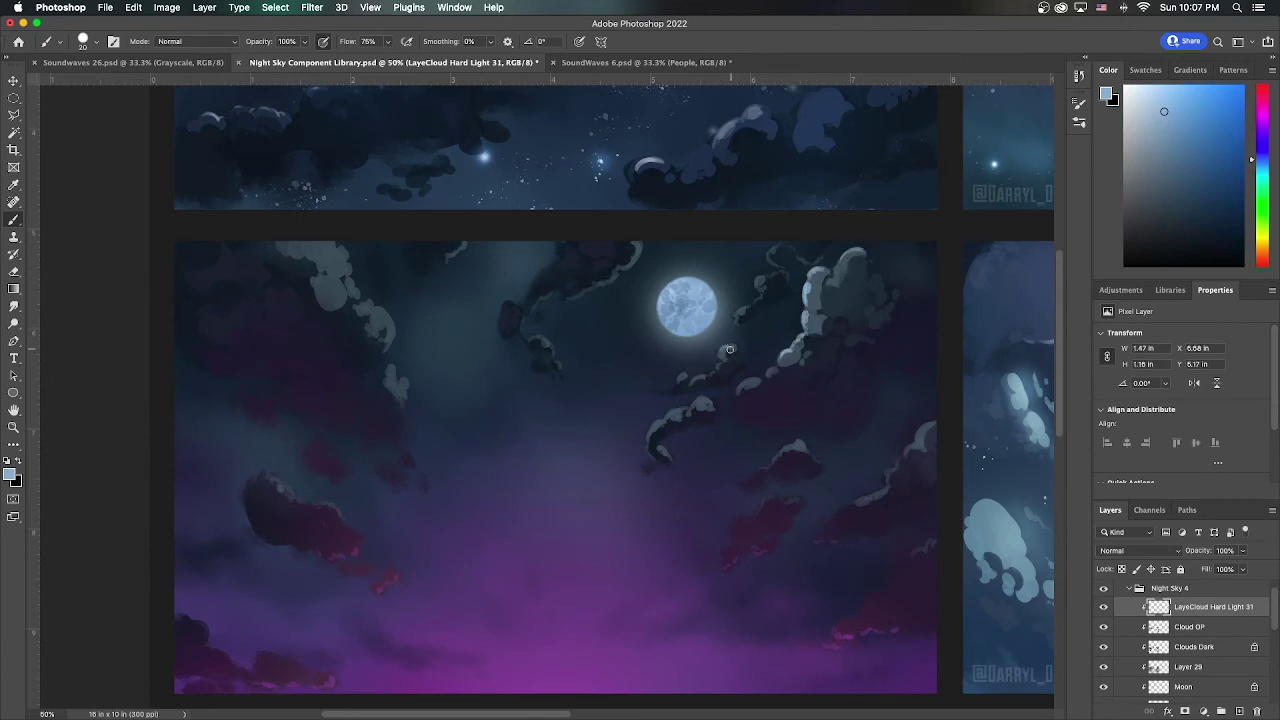
{"action": "key", "text": "shift+0"}
{"action": "mouse_move", "coordinate": [637, 241]}
{"action": "left_mouse_down"}
{"action": "mouse_move", "coordinate": [658, 284]}
{"action": "mouse_move", "coordinate": [578, 297]}
{"action": "left_mouse_up"}
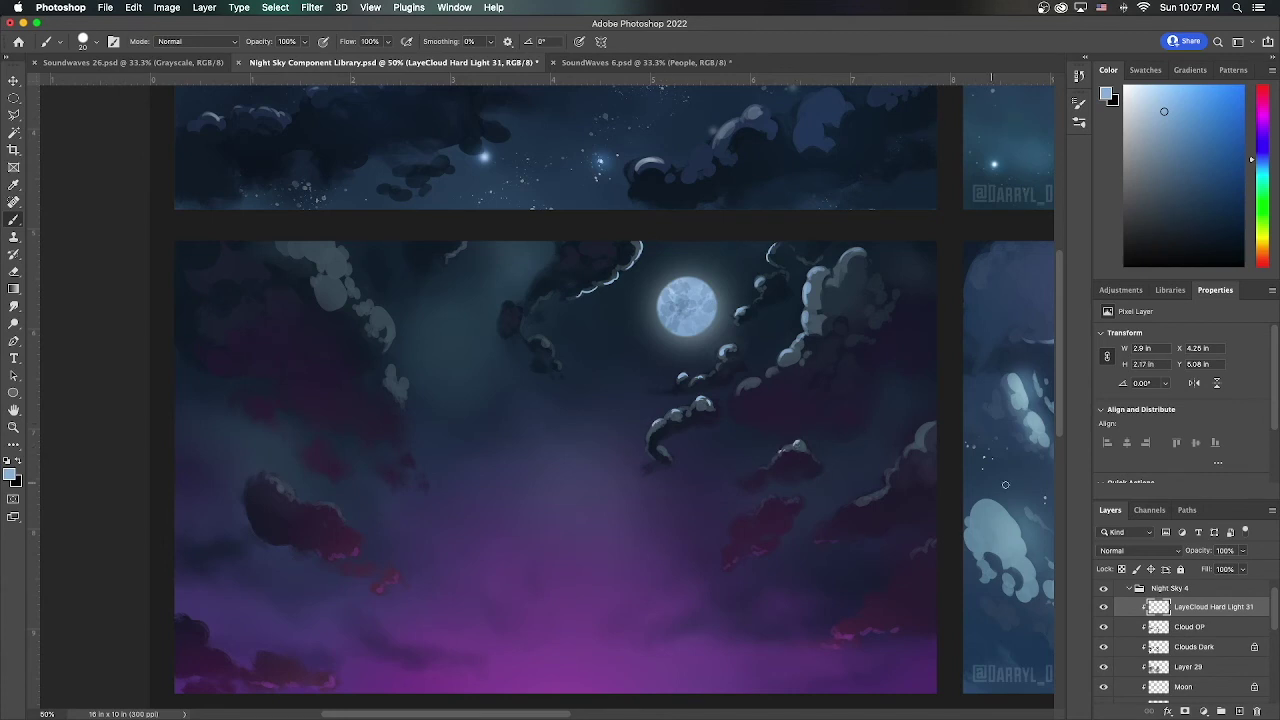
{"action": "left_click_drag", "start_coordinate": [541, 339], "coordinate": [552, 349]}
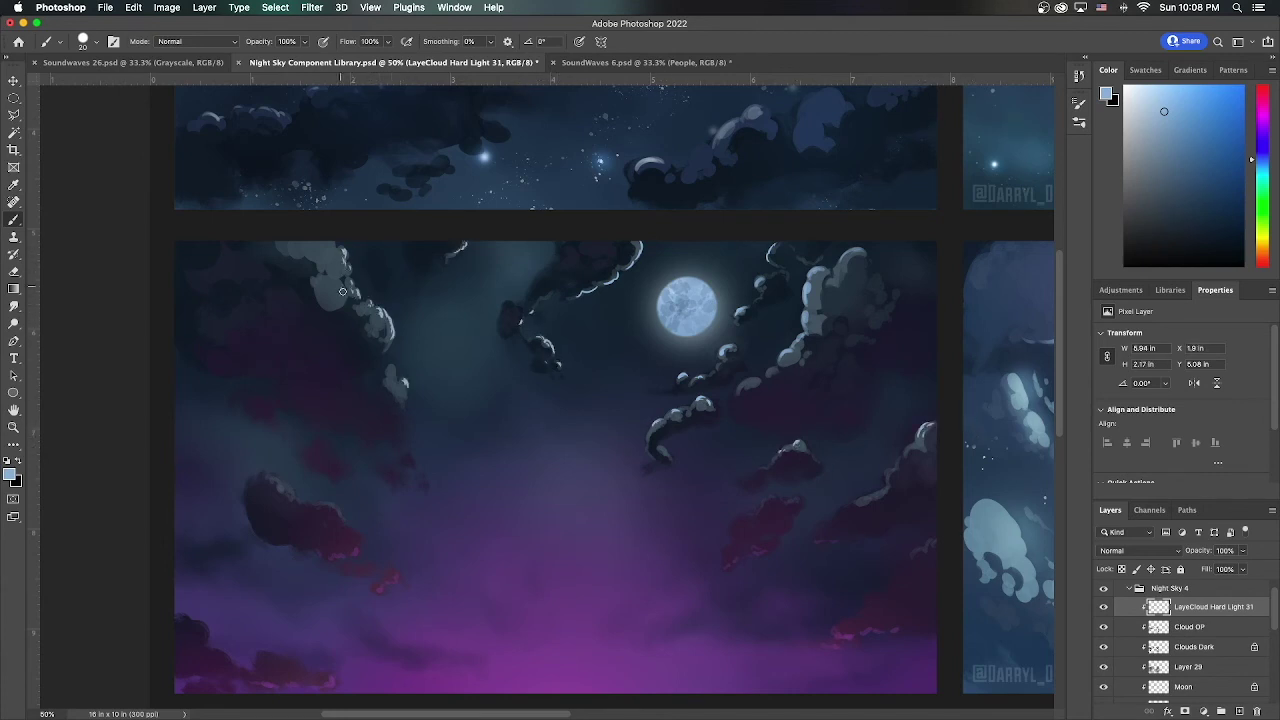
On the Cloud OP layer, paint small dark red and blue cloud wisps around the middle of the sky with sampled colours
{"action": "key", "text": "super+minus"}
{"action": "key", "text": "alt+bracketleft"}
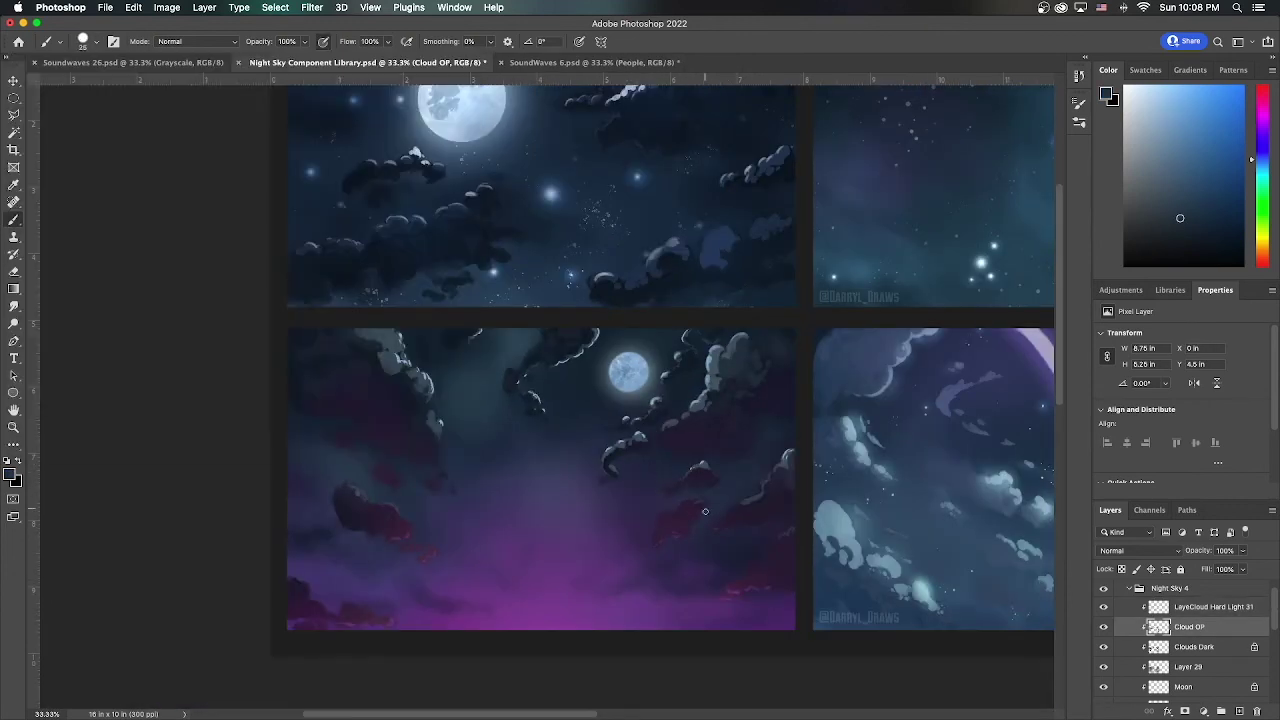
{"action": "left_click", "coordinate": [735, 550], "text": "alt"}
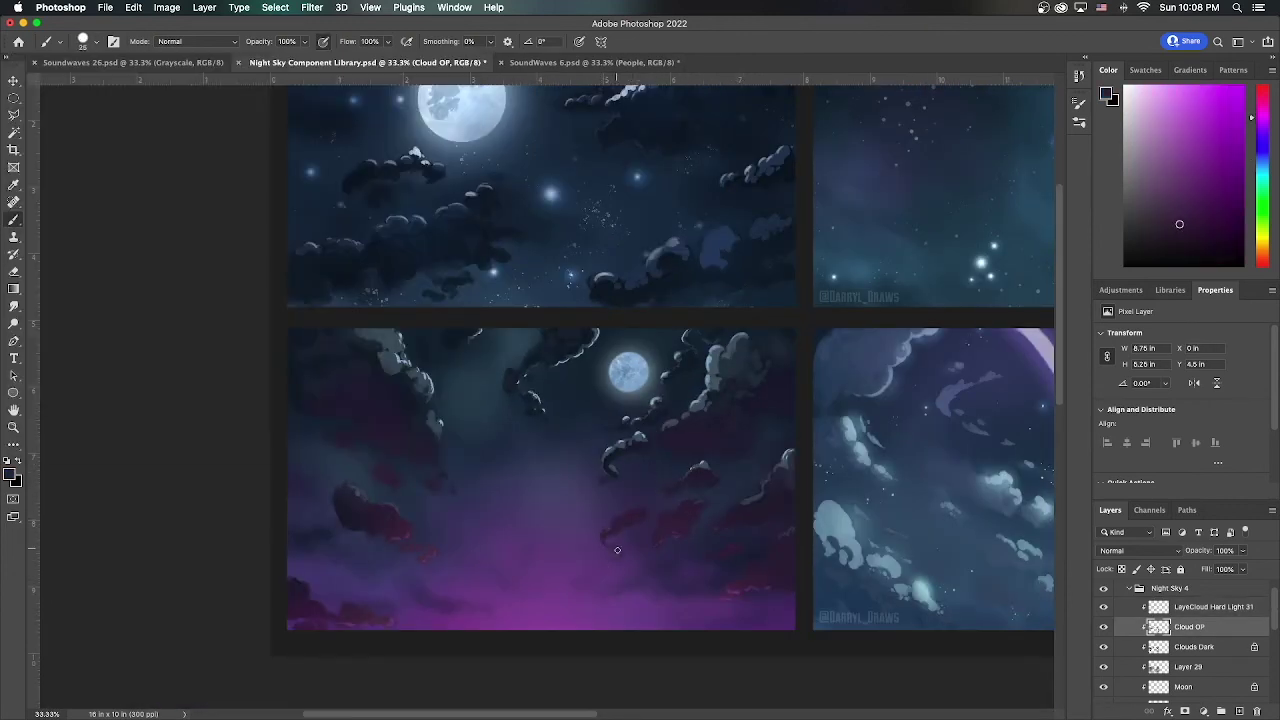
{"action": "left_click", "coordinate": [505, 502], "text": "alt"}
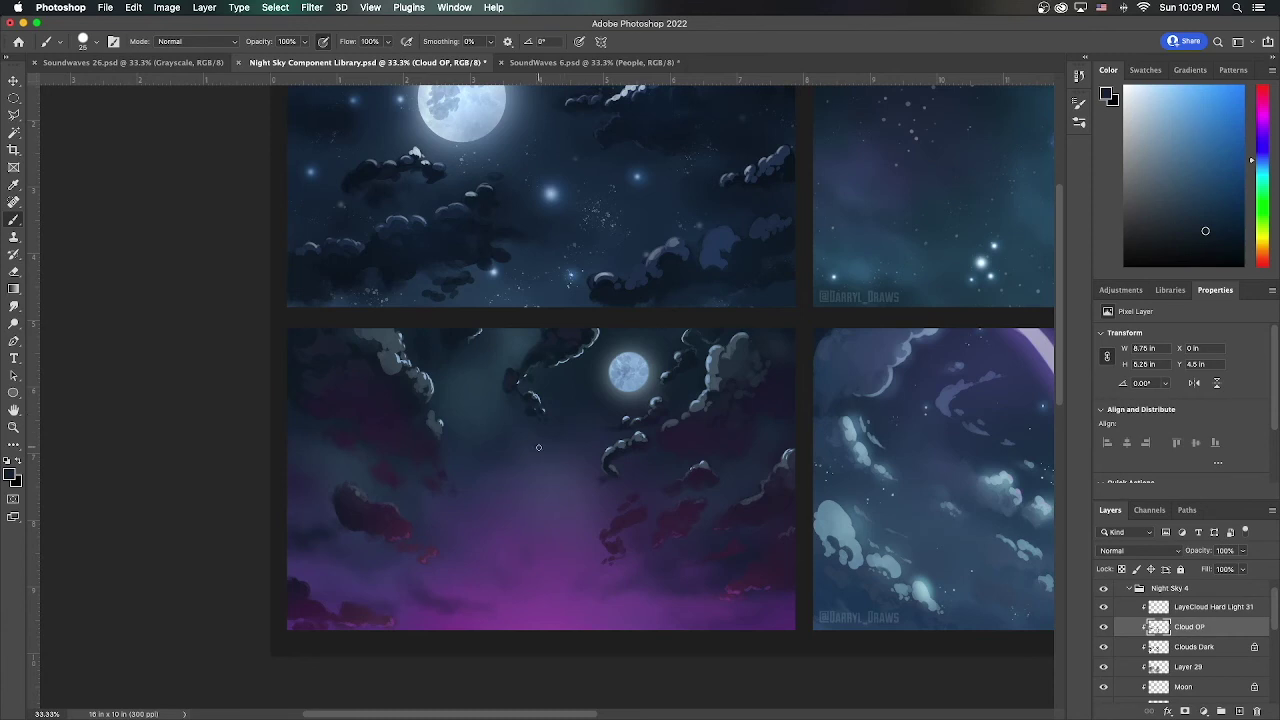
{"action": "left_click", "coordinate": [502, 479], "text": "alt"}
{"action": "left_click", "coordinate": [541, 457], "text": "alt"}
{"action": "left_click", "coordinate": [326, 459], "text": "alt"}
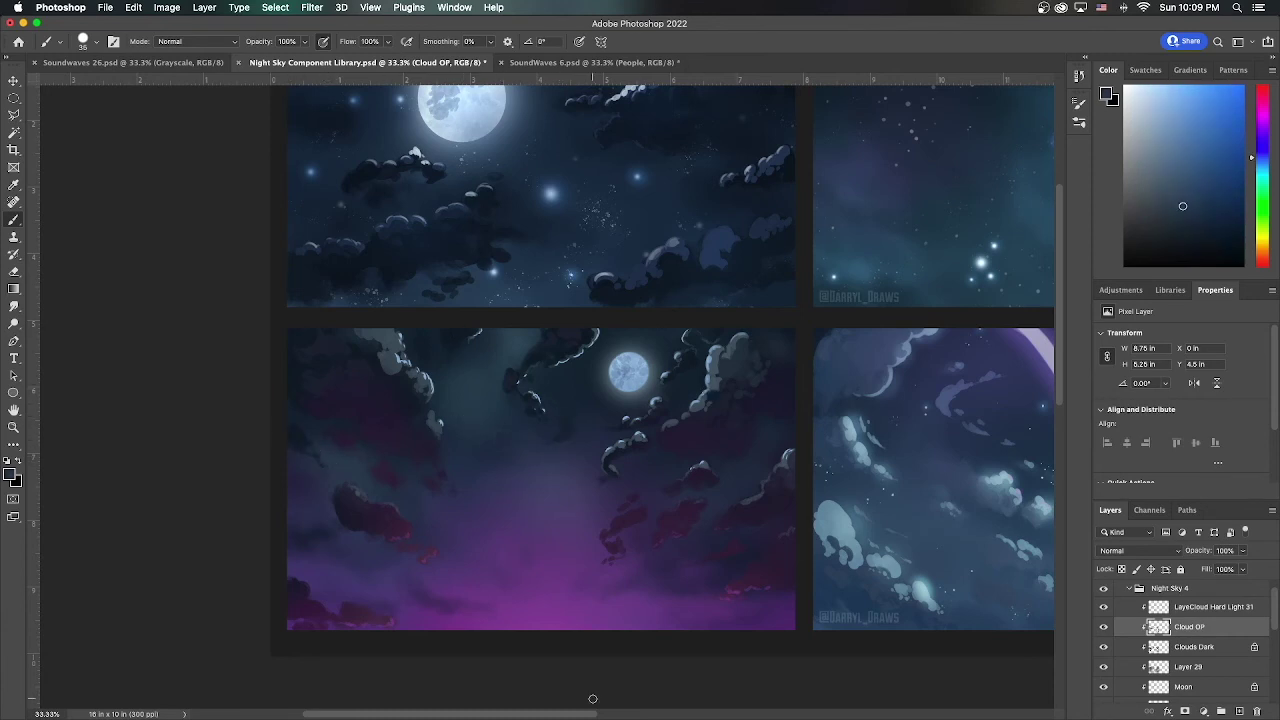
On the LayeCloud Hard Light 31 layer, paint light purple accents on the low clouds near the horizon glow
{"action": "scroll", "coordinate": [592, 699], "scroll_direction": "up", "scroll_amount": 2}
{"action": "key", "text": "alt+bracketright"}
{"action": "left_click", "coordinate": [381, 568], "text": "alt"}
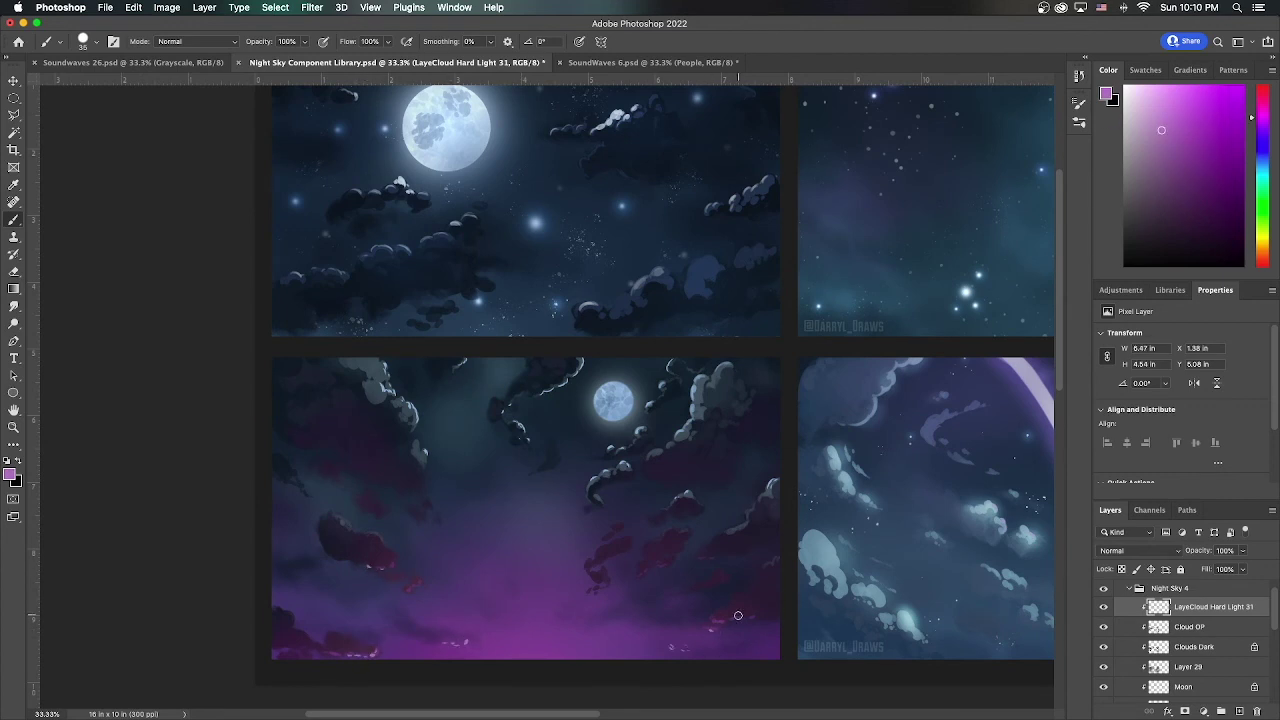
Add a clipped Lighting layer set to Linear Dodge (Add) and brush a 400 px soft light-blue glow over the moon and cloud edges
{"action": "key", "text": "super+shift+alt+n"}
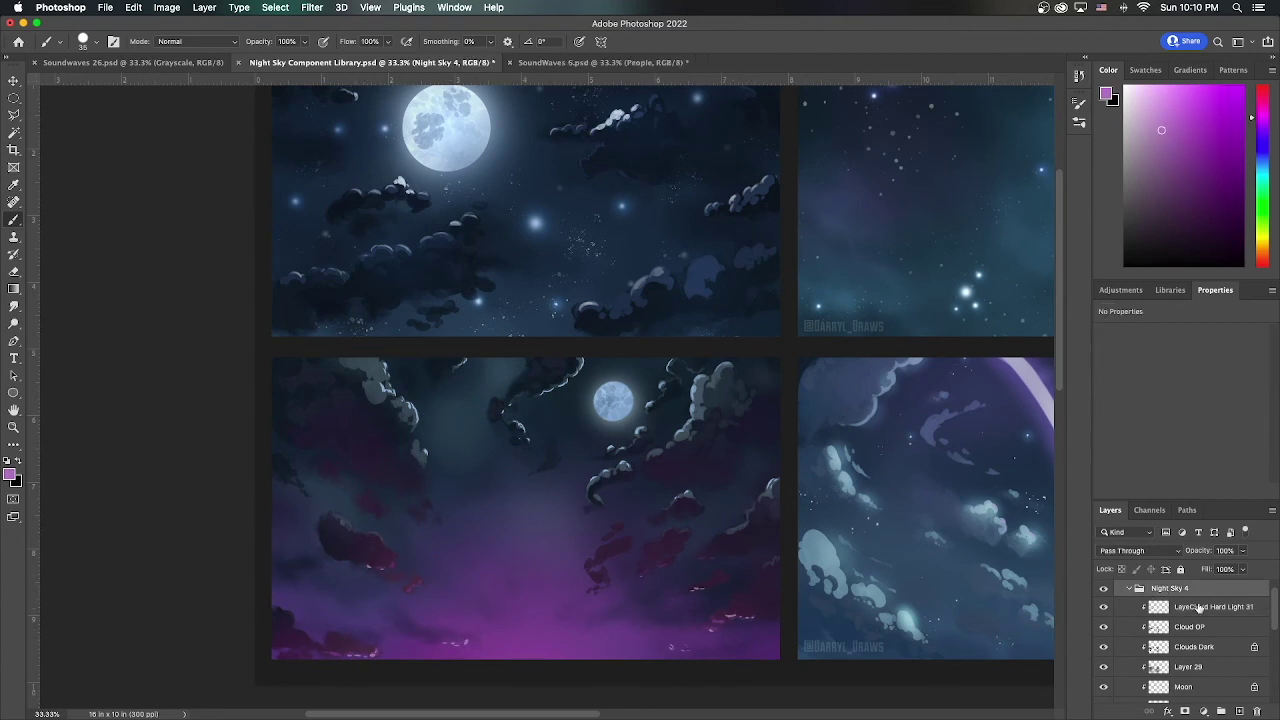
{"action": "left_click", "coordinate": [321, 278], "text": "alt"}
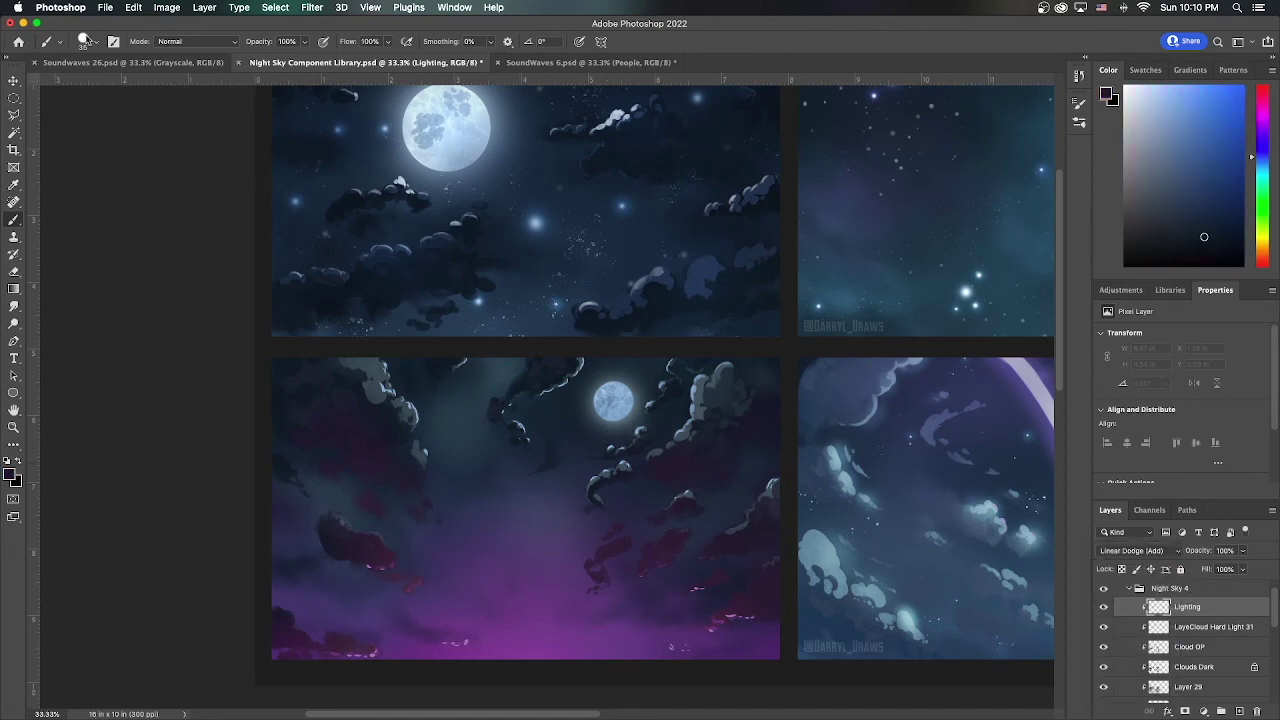
{"action": "key", "text": "bracketright"}
{"action": "key", "text": "bracketright"}
{"action": "key", "text": "bracketright"}
{"action": "left_click", "coordinate": [767, 487], "text": "alt"}
{"action": "left_click_drag", "start_coordinate": [420, 434], "coordinate": [395, 422]}
{"action": "left_click", "coordinate": [614, 404]}
{"action": "left_click", "coordinate": [627, 412]}
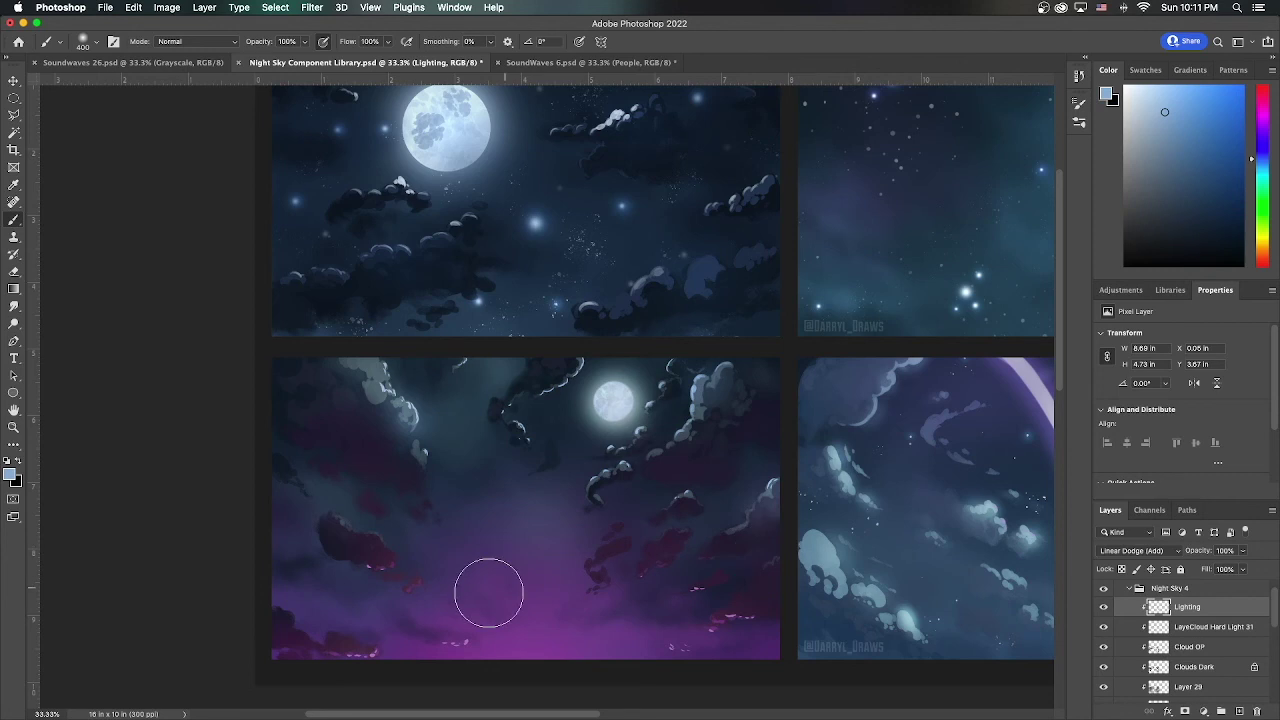
{"action": "left_click", "coordinate": [372, 562], "text": "alt"}
Add a clipped layer above Lighting and brush soft pale light beams from the moon down toward the horizon, undoing an unwanted stroke
{"action": "key", "text": "super+shift+alt+n"}
{"action": "left_click", "coordinate": [613, 402], "text": "alt"}
{"action": "mouse_move", "coordinate": [560, 440]}
{"action": "left_mouse_down"}
{"action": "mouse_move", "coordinate": [481, 650]}
{"action": "mouse_move", "coordinate": [629, 623]}
{"action": "left_mouse_up"}
{"action": "key", "text": "super+z"}
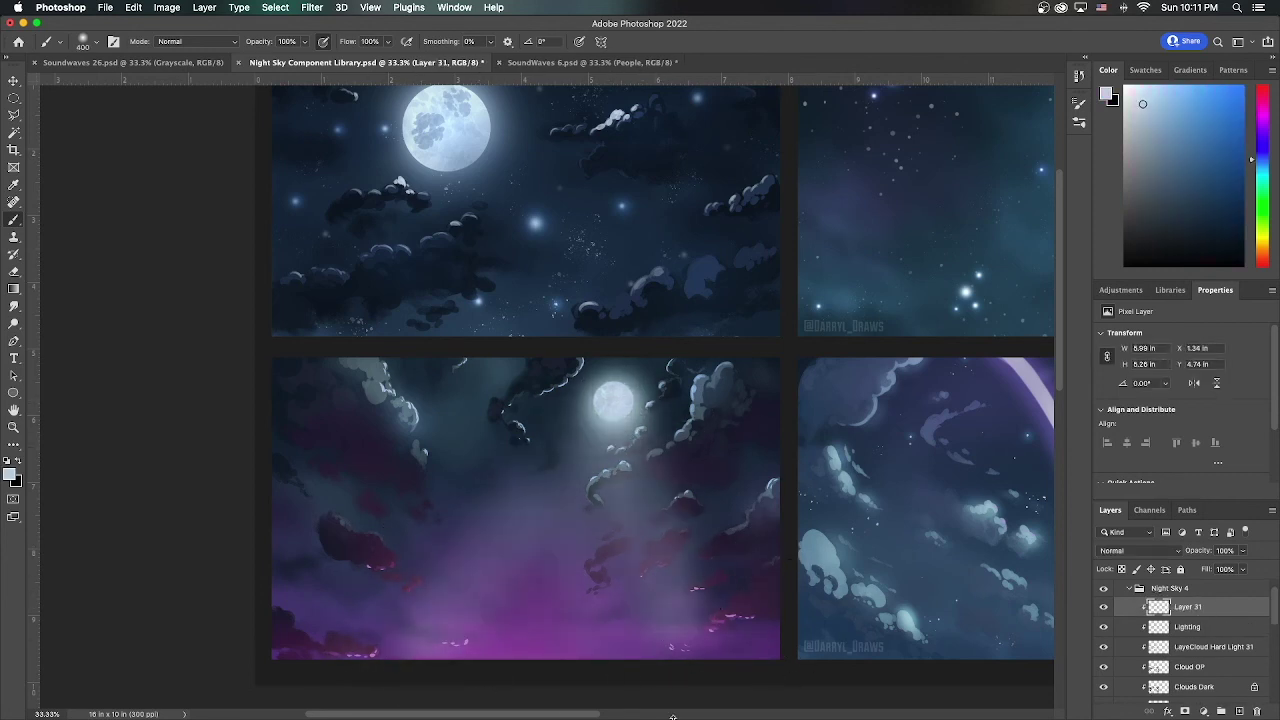
Undo the wide light beams, try narrower 150 px beams from the moon, and undo those strokes too
{"action": "key", "text": "super+z"}
{"action": "key", "text": "bracketleft"}
{"action": "key", "text": "bracketleft"}
{"action": "key", "text": "bracketleft"}
{"action": "mouse_move", "coordinate": [618, 436]}
{"action": "left_mouse_down"}
{"action": "mouse_move", "coordinate": [620, 632]}
{"action": "mouse_move", "coordinate": [710, 500]}
{"action": "left_mouse_up"}
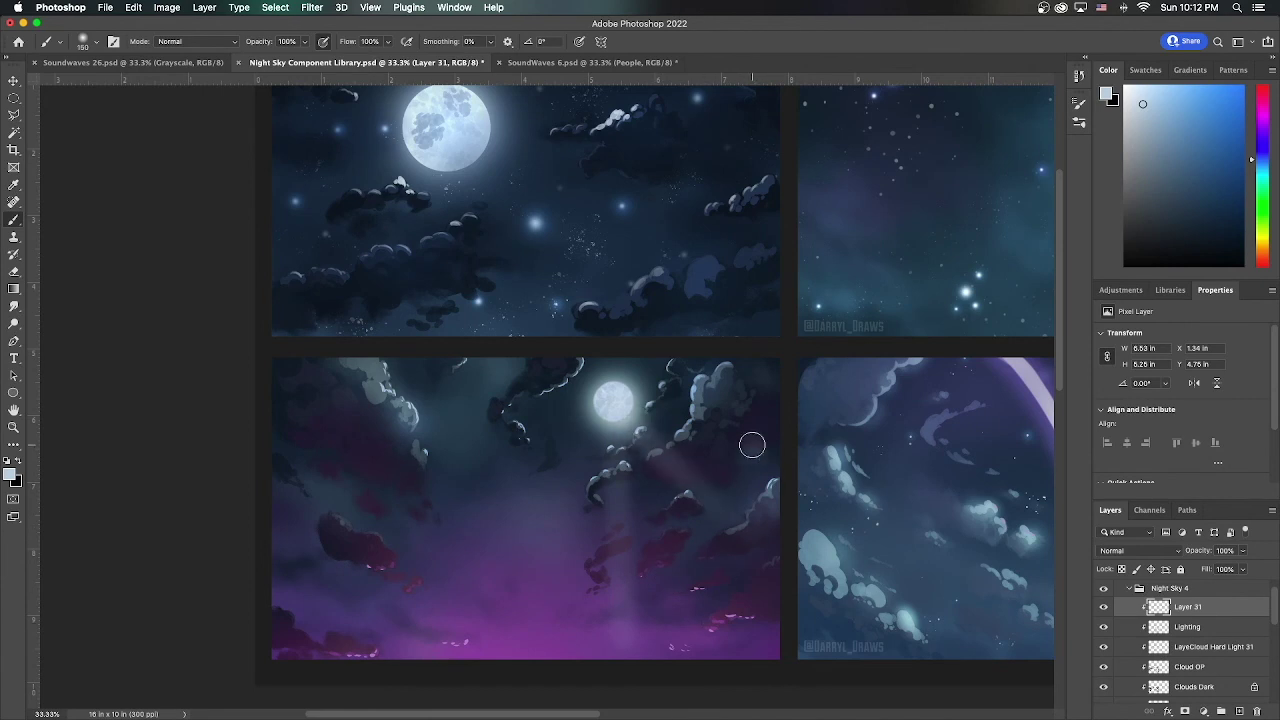
{"action": "left_click_drag", "start_coordinate": [749, 446], "coordinate": [646, 433]}
{"action": "key", "text": "super+z"}
{"action": "key", "text": "super+z"}
{"action": "key", "text": "super+z"}
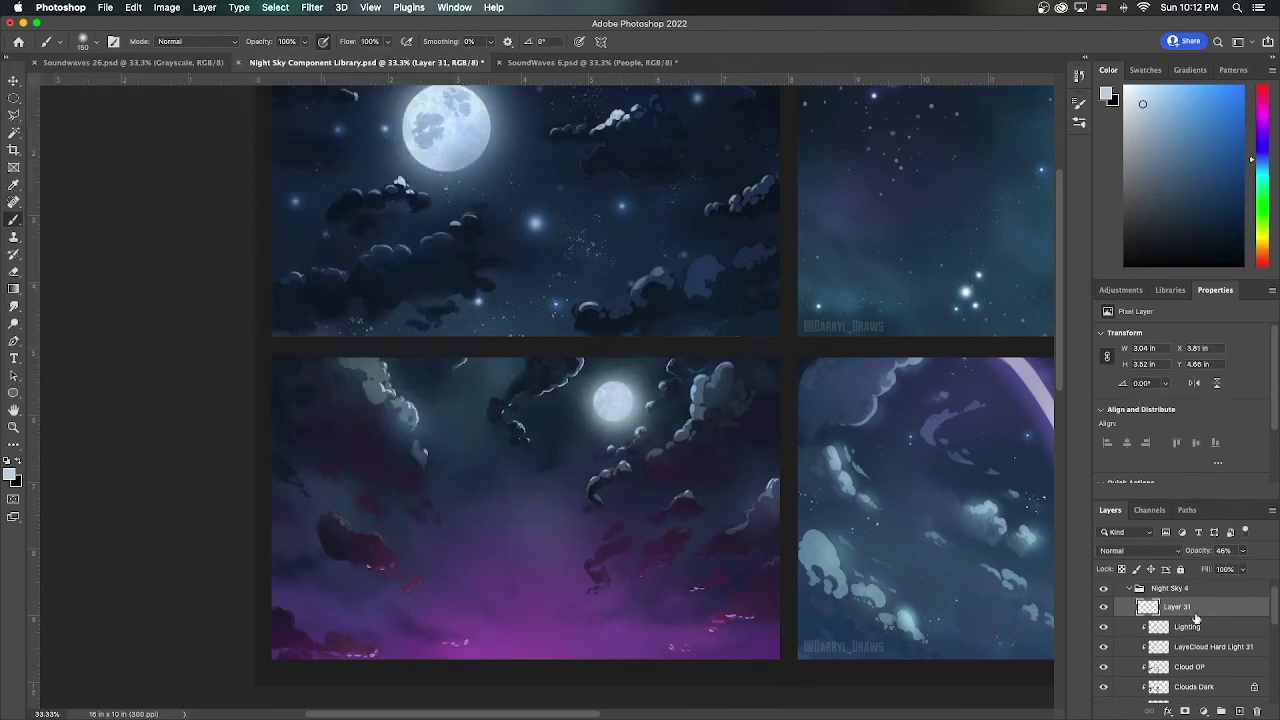
On the Stars layer, scatter small white stars across the purple night sky with a 250 px Kyle's Spatter brush
{"action": "scroll", "coordinate": [1180, 640], "scroll_direction": "down", "scroll_amount": 3}
{"action": "left_click", "coordinate": [1110, 670]}
{"action": "left_click", "coordinate": [90, 42]}
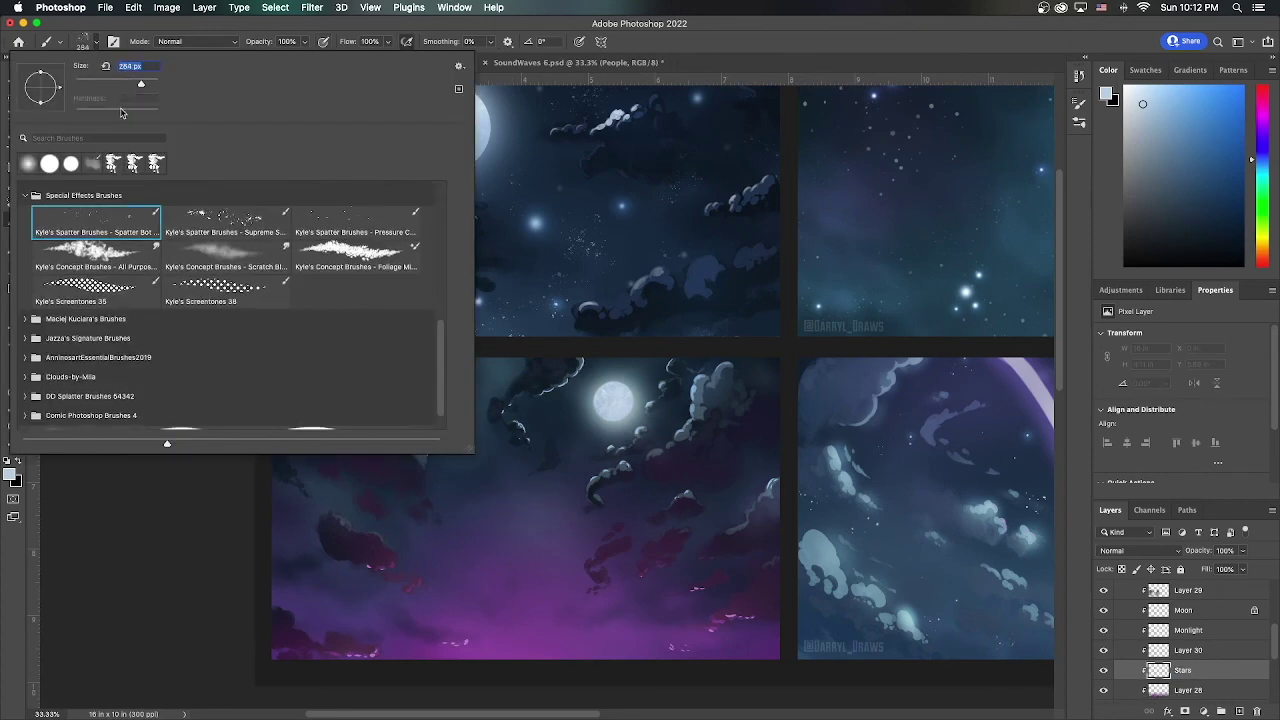
{"action": "type", "text": "250"}
{"action": "key", "text": "Return"}
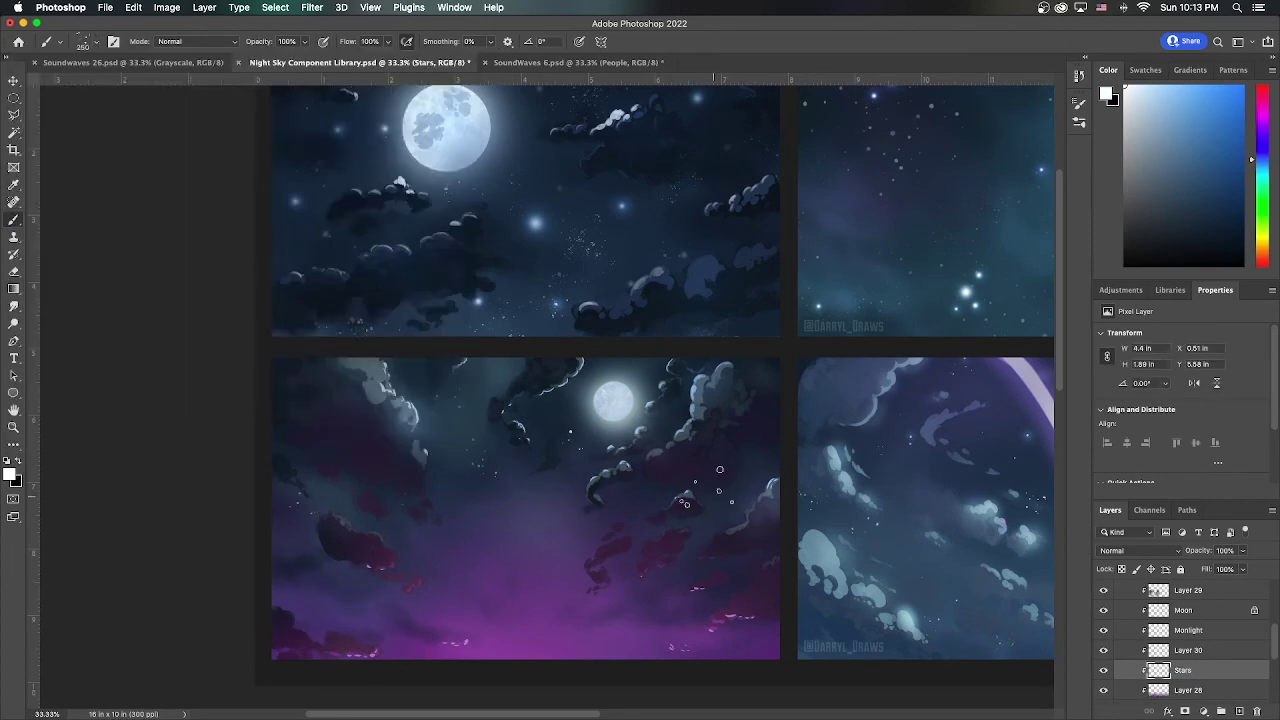
{"action": "left_click", "coordinate": [273, 411]}
{"action": "left_click", "coordinate": [540, 511]}
{"action": "left_click", "coordinate": [874, 632]}
Dab a few larger white stars among the scattered ones on the Stars layer with a 35 px round brush
{"action": "left_click", "coordinate": [90, 41]}
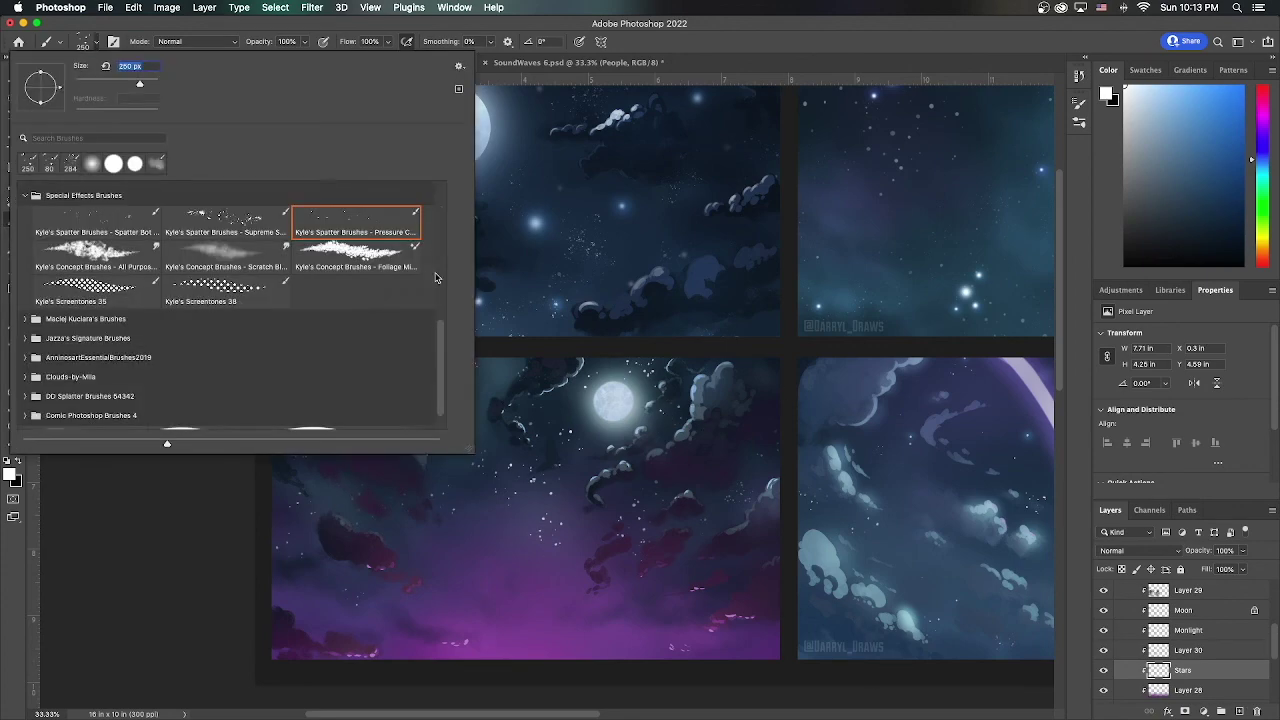
{"action": "type", "text": "25"}
{"action": "key", "text": "Return"}
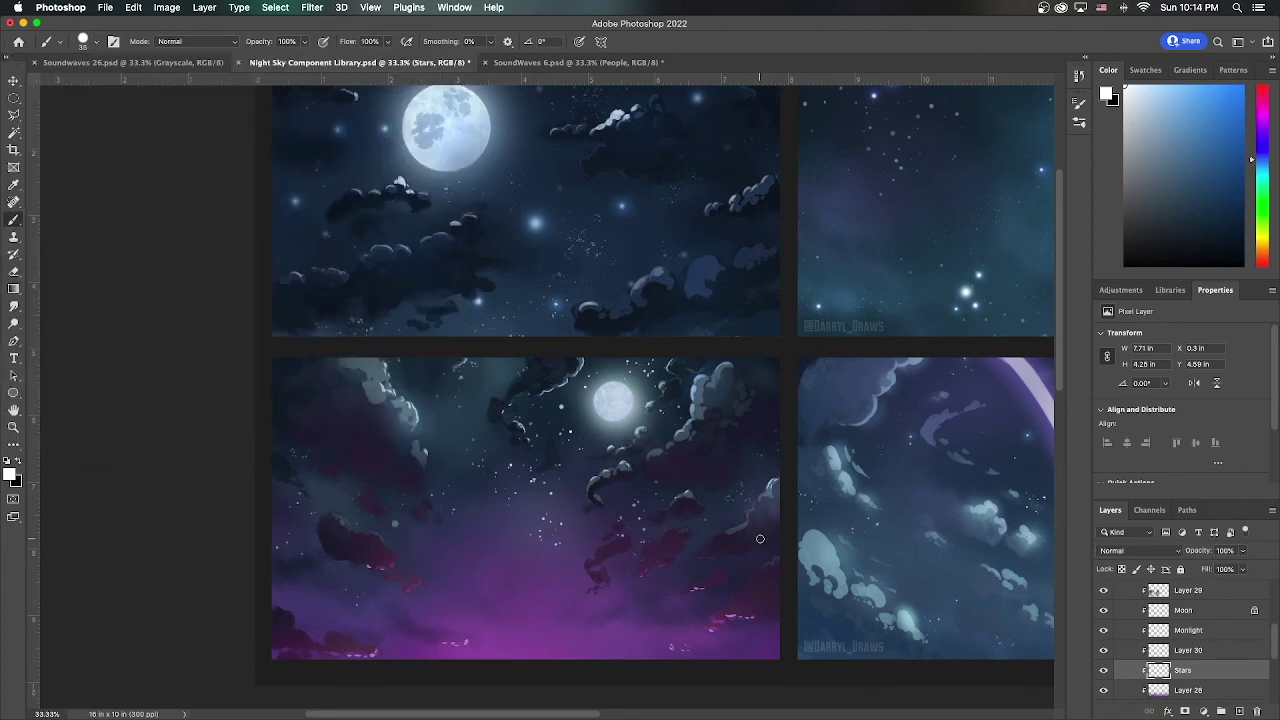
Add a Star Color layer set to Linear Dodge (Add) and dab soft 70 px blue-violet and dark blue glows over the brighter stars
{"action": "scroll", "coordinate": [1180, 640], "scroll_direction": "up", "scroll_amount": 5}
{"action": "left_click", "coordinate": [1180, 623]}
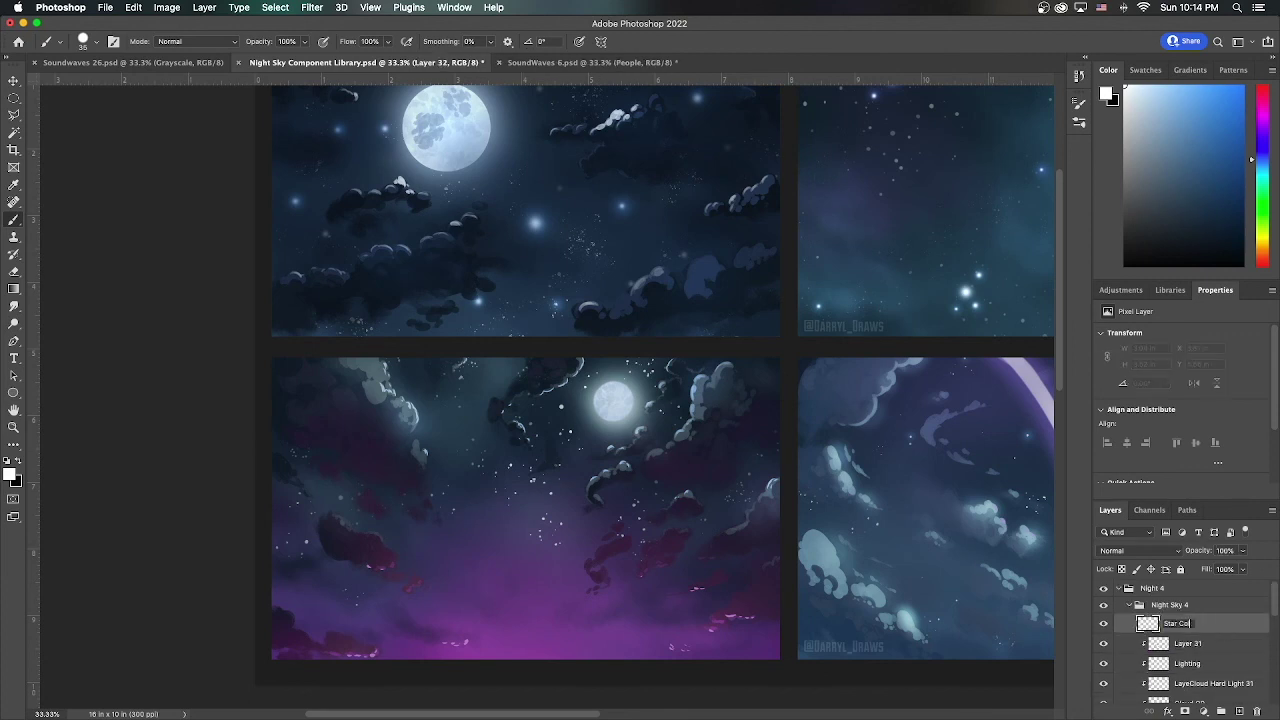
{"action": "left_click", "coordinate": [1262, 125]}
{"action": "left_click", "coordinate": [1181, 173]}
{"action": "left_click", "coordinate": [561, 406]}
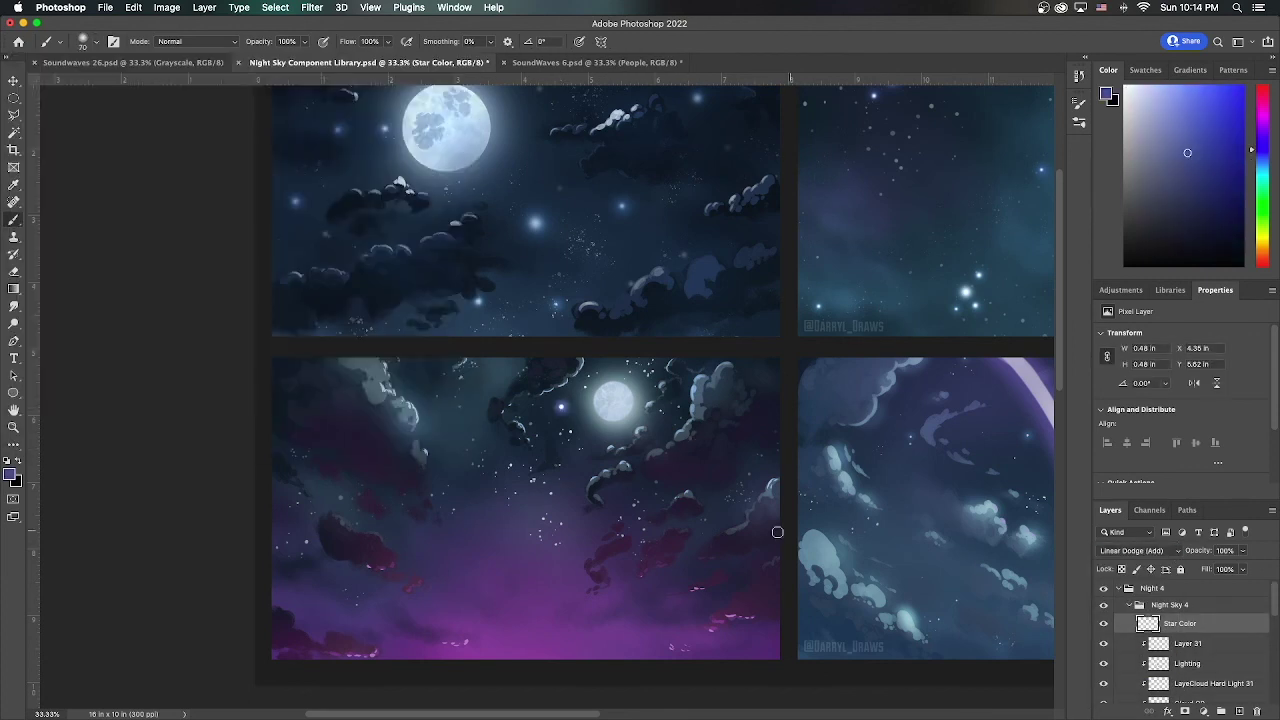
{"action": "left_click", "coordinate": [306, 541]}
{"action": "left_click", "coordinate": [652, 372]}
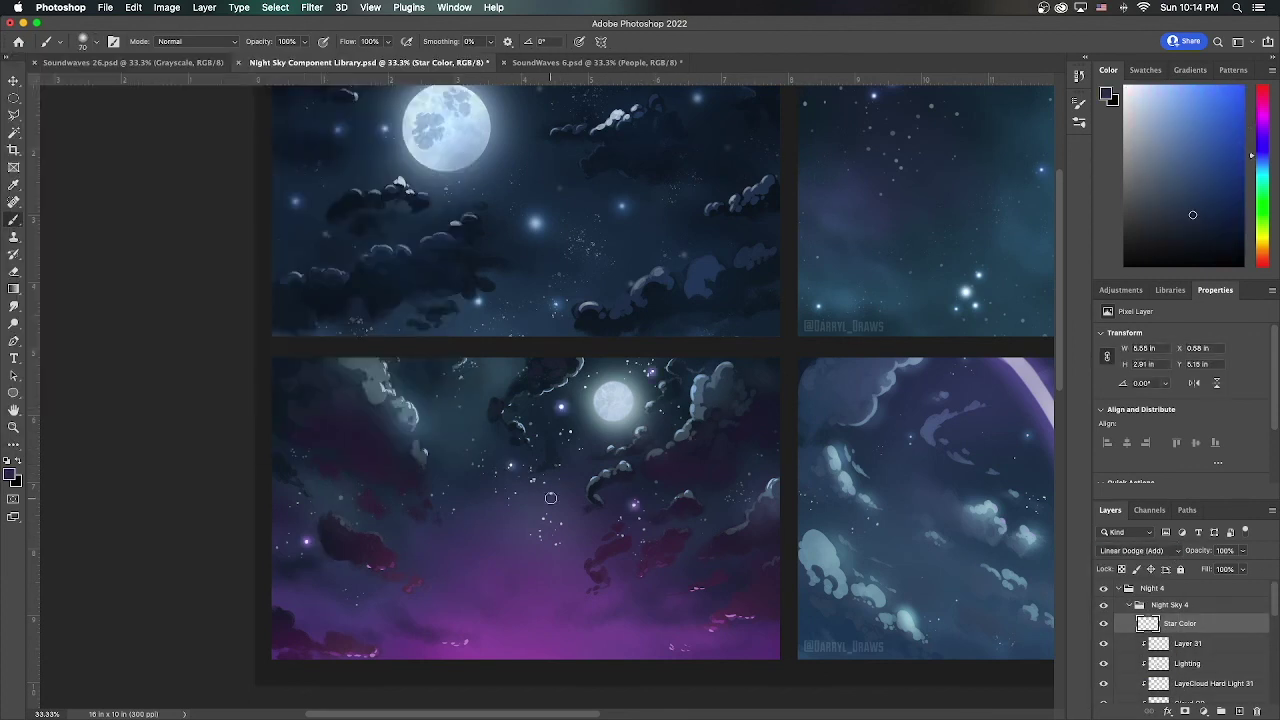
{"action": "left_click", "coordinate": [462, 376]}
{"action": "left_click", "coordinate": [1188, 643]}
{"action": "left_click_drag", "start_coordinate": [1274, 606], "coordinate": [1274, 621]}
{"action": "scroll", "coordinate": [1190, 640], "scroll_direction": "down", "scroll_amount": 3}
{"action": "left_click", "coordinate": [1183, 656]}
{"action": "left_click", "coordinate": [83, 41]}
{"action": "key", "text": "Escape"}
{"action": "key", "text": "bracketright"}
{"action": "key", "text": "bracketright"}
{"action": "left_click", "coordinate": [83, 41]}
{"action": "key", "text": "Escape"}
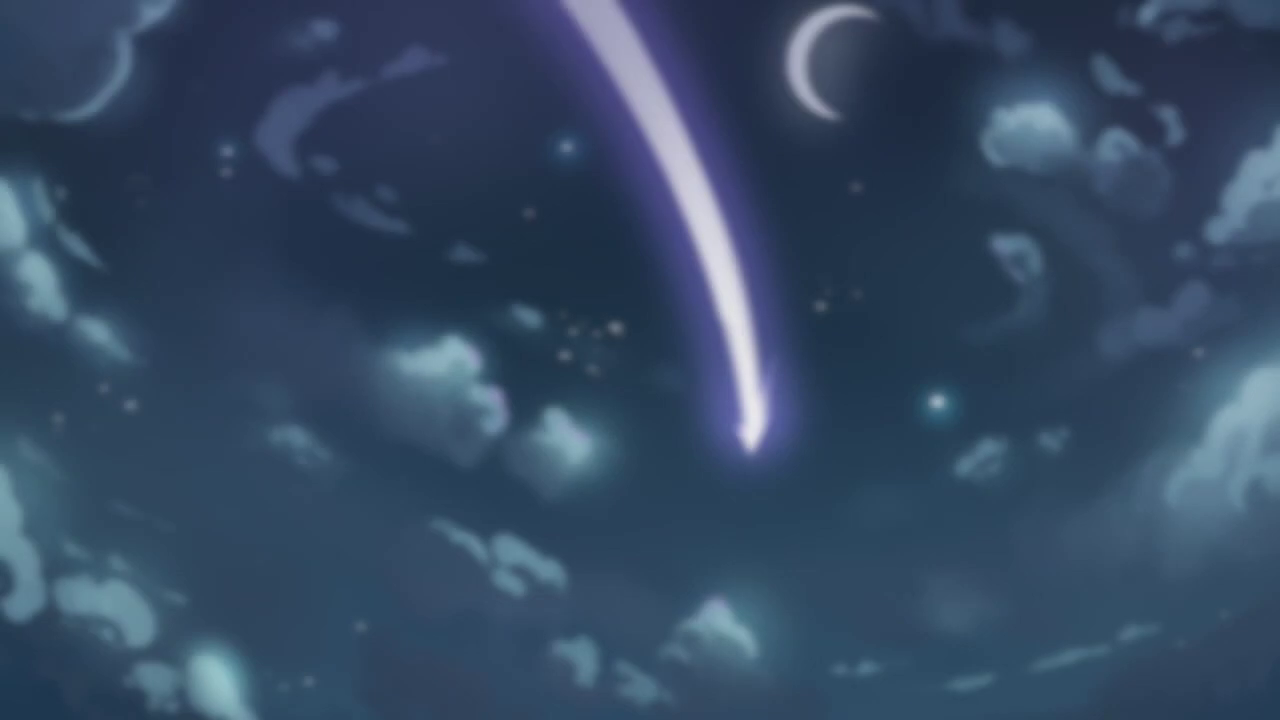